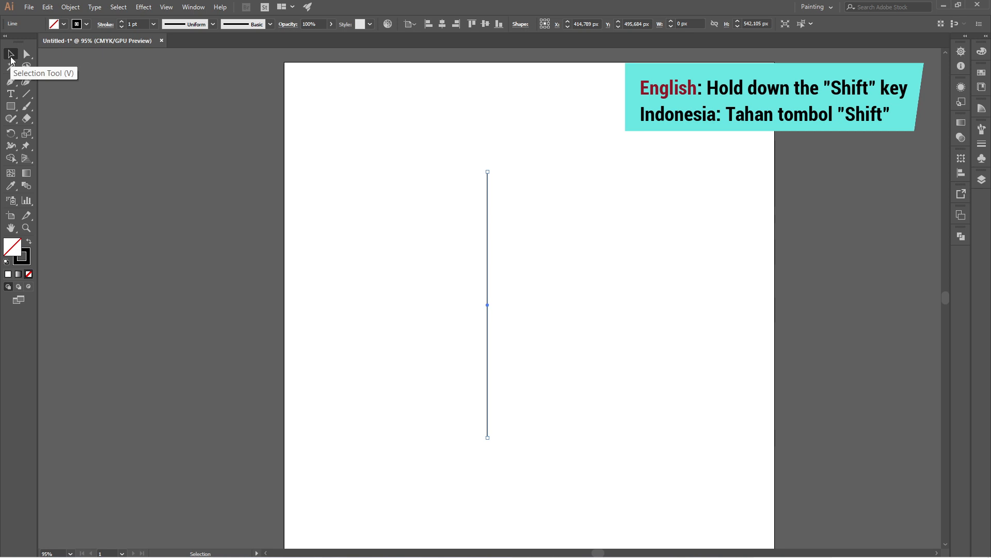
Step: Duplicate the vertical line 20 px to the right and repeat the transformation until there are six evenly spaced lines
{"action": "left_click_drag", "start_coordinate": [486, 222], "coordinate": [498, 225]}
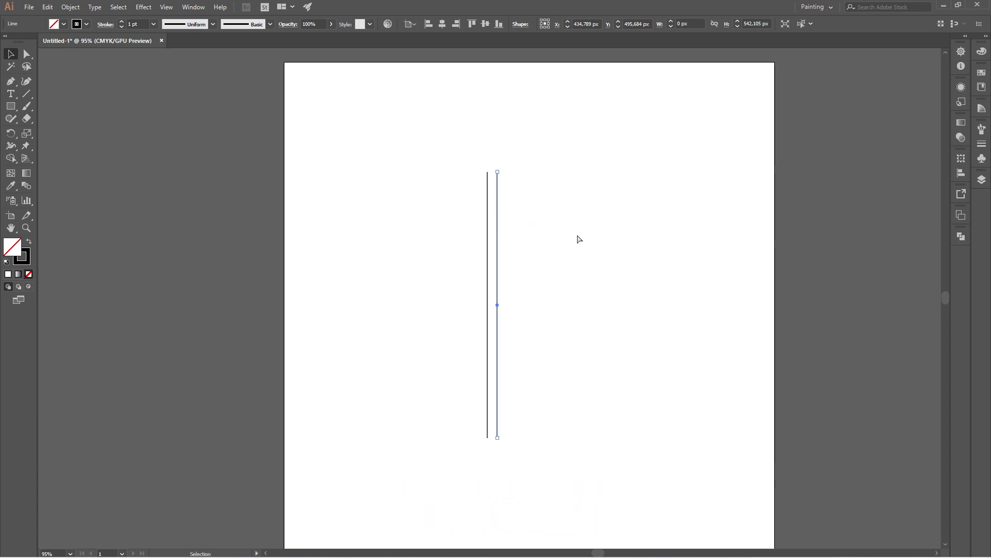
{"action": "key", "text": "ctrl+d"}
{"action": "key", "text": "ctrl+d"}
{"action": "key", "text": "ctrl+d"}
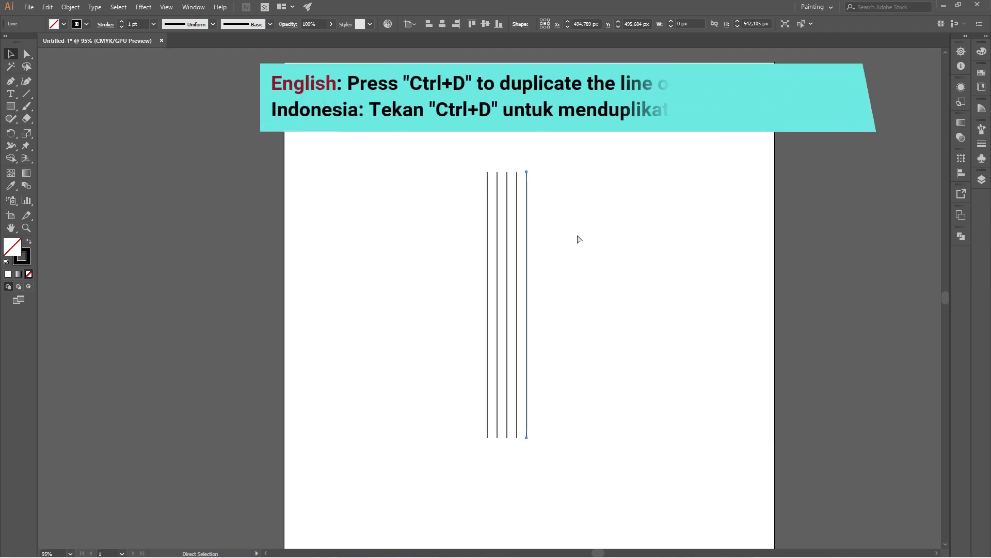
{"action": "key", "text": "ctrl+d"}
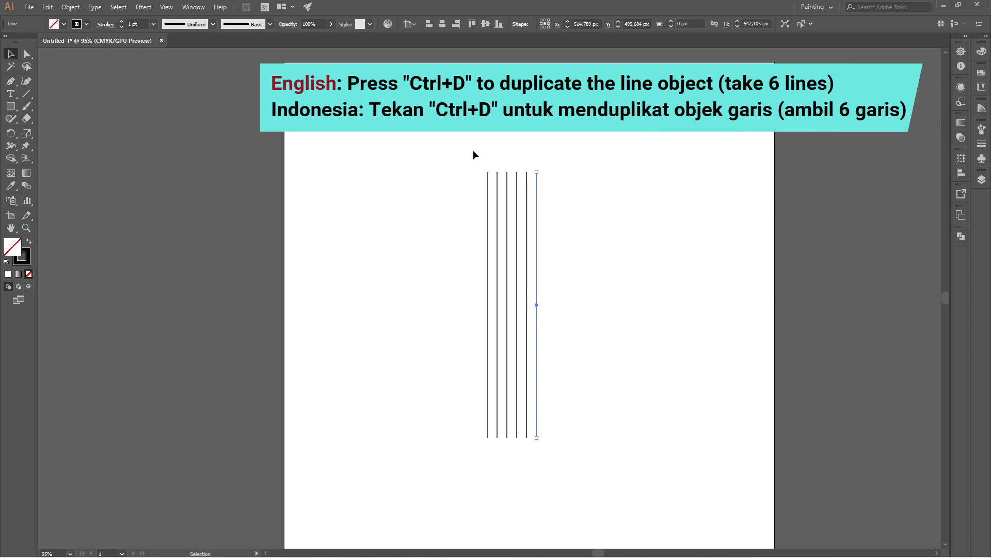
Step: Select all six vertical lines and group them
{"action": "left_click_drag", "start_coordinate": [473, 150], "coordinate": [558, 199]}
{"action": "right_click", "coordinate": [537, 199]}
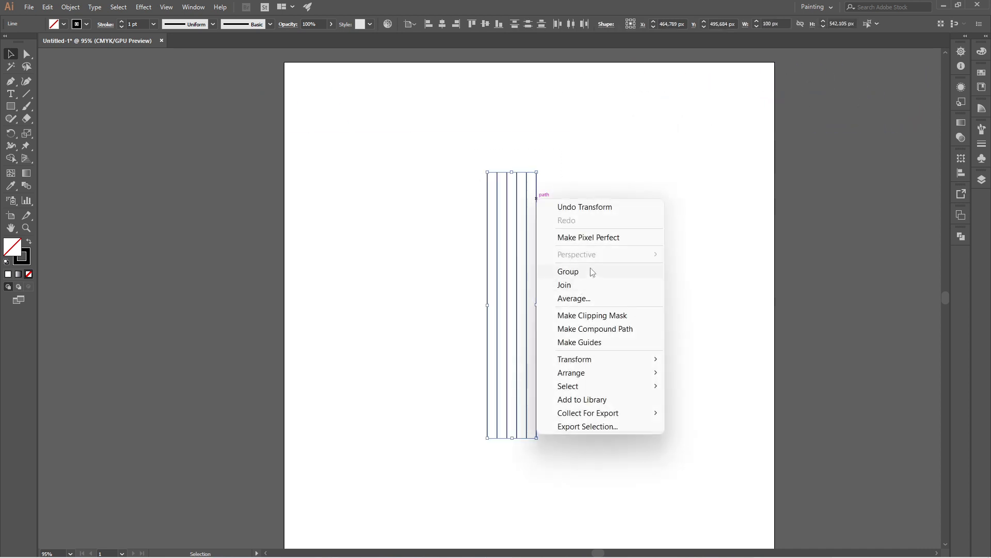
{"action": "left_click", "coordinate": [636, 274]}
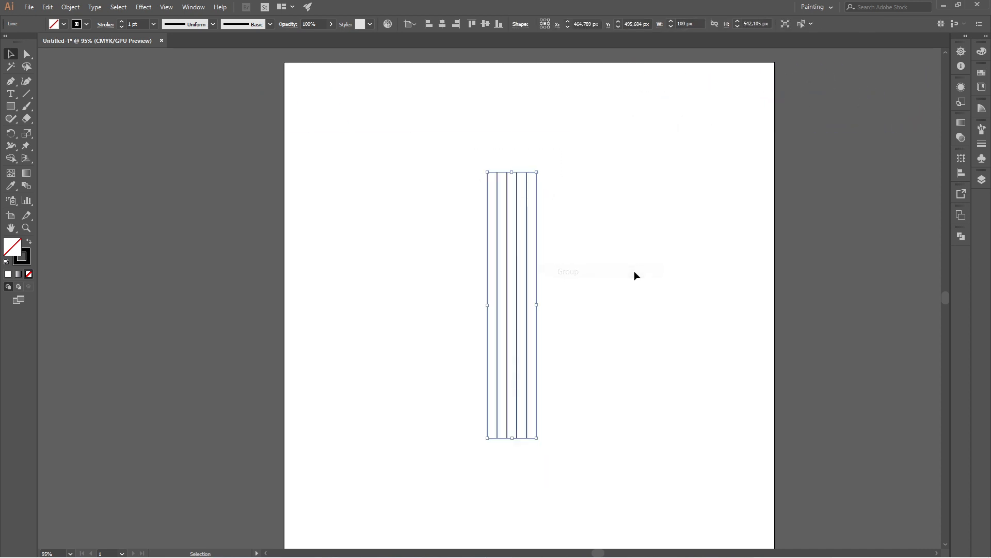
Step: Centre the line group horizontally and vertically on the artboard and set its stroke weight to 0.5 pt
{"action": "left_click", "coordinate": [487, 24]}
{"action": "left_click", "coordinate": [443, 24]}
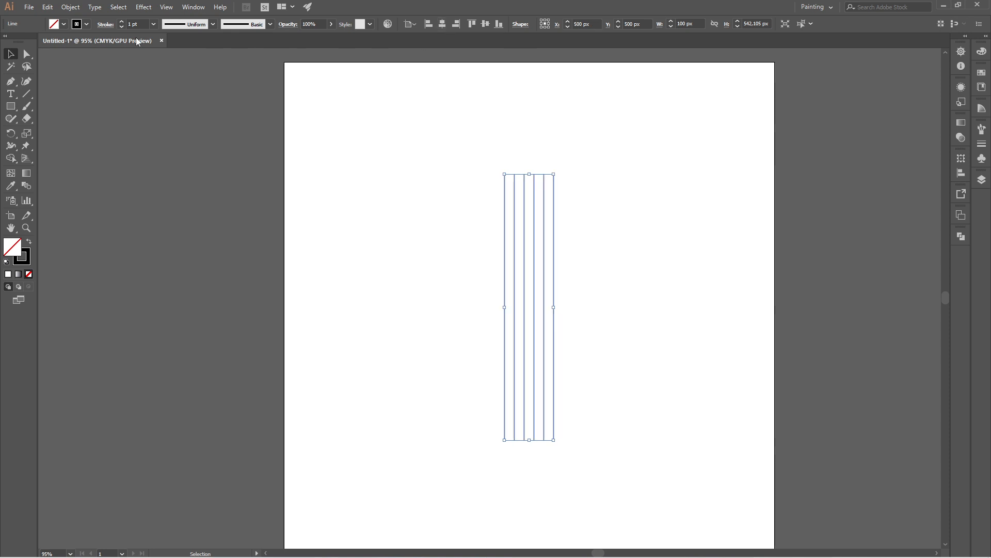
{"action": "left_click", "coordinate": [153, 24]}
{"action": "left_click", "coordinate": [170, 46]}
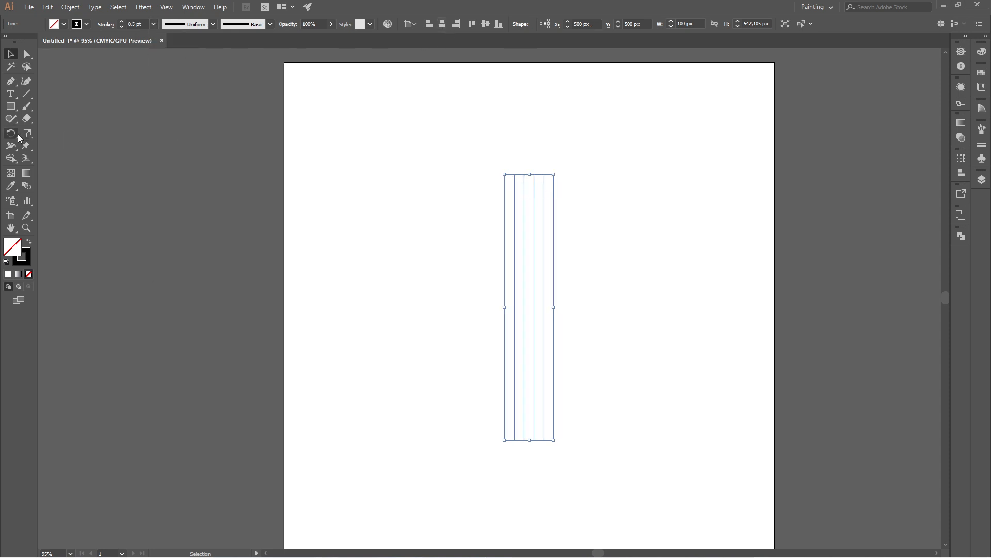
Step: Create a copy of the line group rotated by 90° to form a crossing grid
{"action": "left_click_drag", "start_coordinate": [17, 137], "coordinate": [72, 139]}
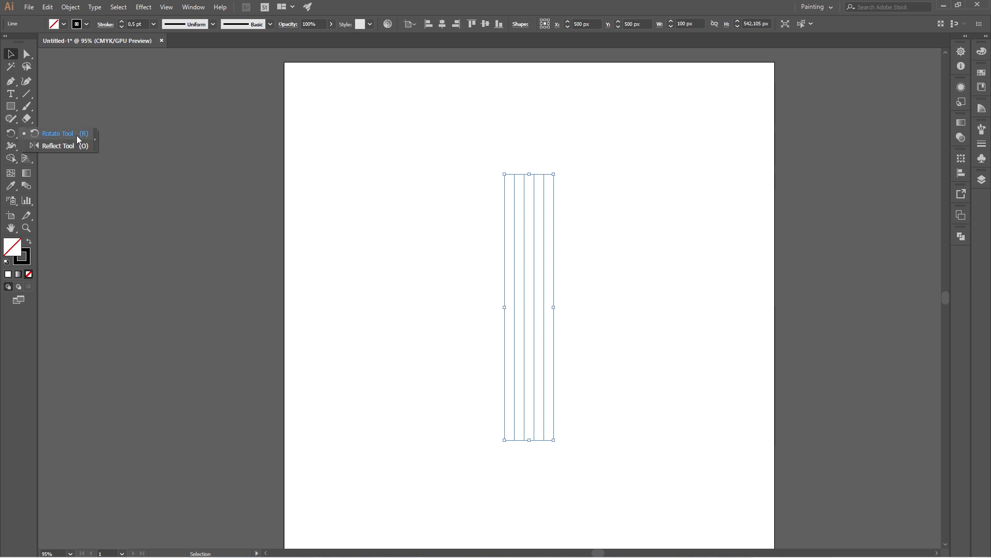
{"action": "left_click", "coordinate": [78, 139]}
{"action": "double_click", "coordinate": [12, 135]}
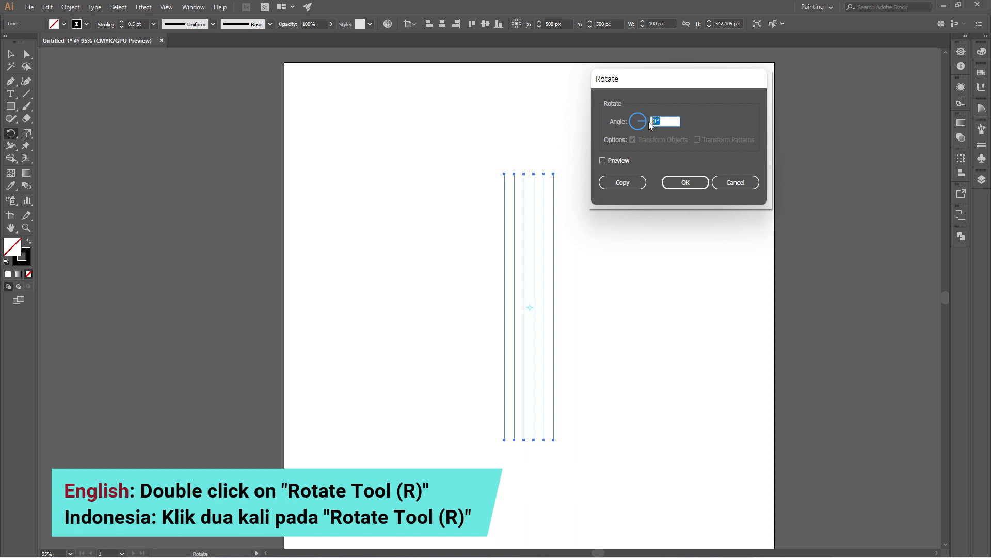
{"action": "type", "text": "90"}
{"action": "left_click", "coordinate": [624, 183]}
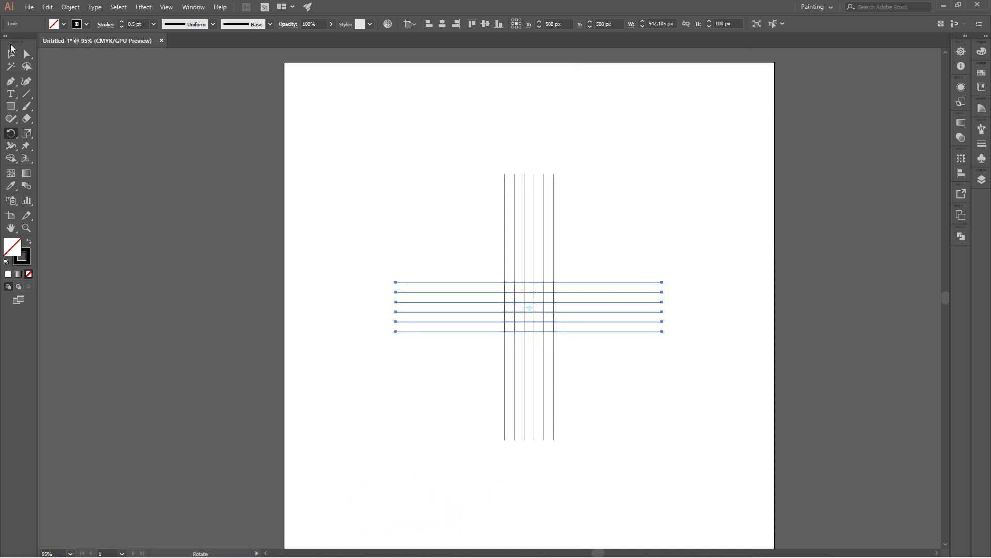
Step: Ungroup the six vertical lines, leaving the horizontal group as it is
{"action": "left_click", "coordinate": [11, 55]}
{"action": "left_click", "coordinate": [530, 166]}
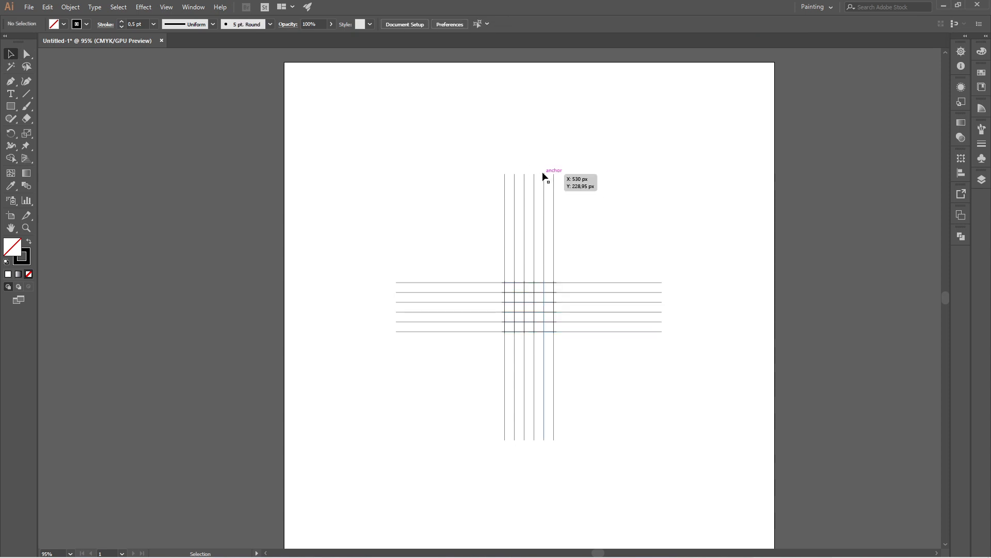
{"action": "left_click_drag", "start_coordinate": [482, 156], "coordinate": [573, 192]}
{"action": "right_click", "coordinate": [553, 194]}
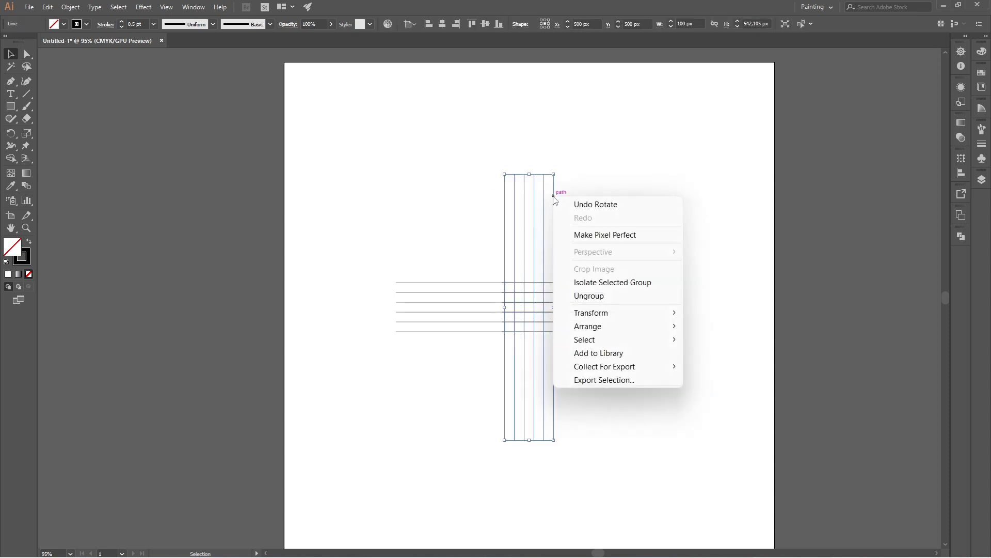
{"action": "left_click", "coordinate": [590, 296]}
{"action": "left_click", "coordinate": [594, 208]}
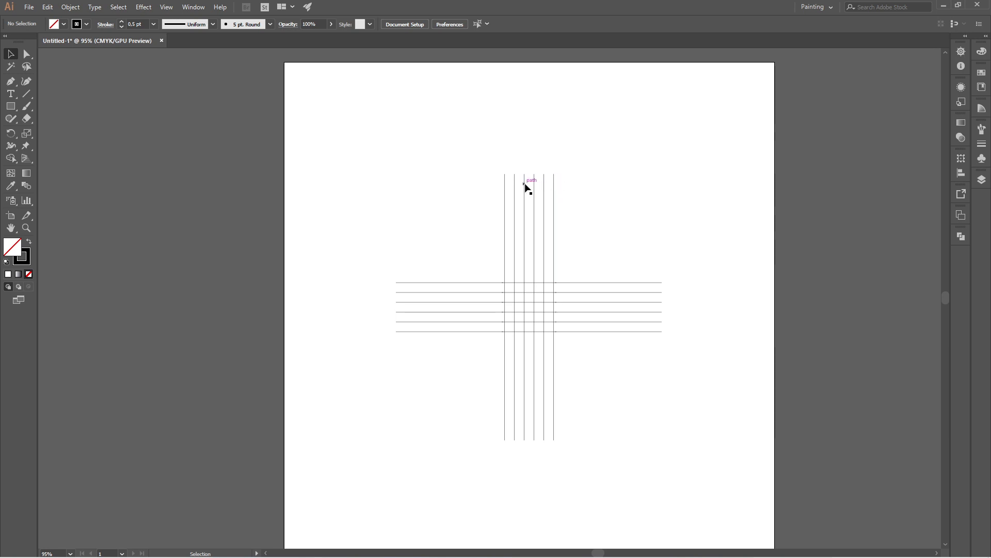
Step: Copy the five rightmost vertical lines 80 px to the right and delete the duplicate line that overlaps an original
{"action": "left_click_drag", "start_coordinate": [561, 184], "coordinate": [564, 184]}
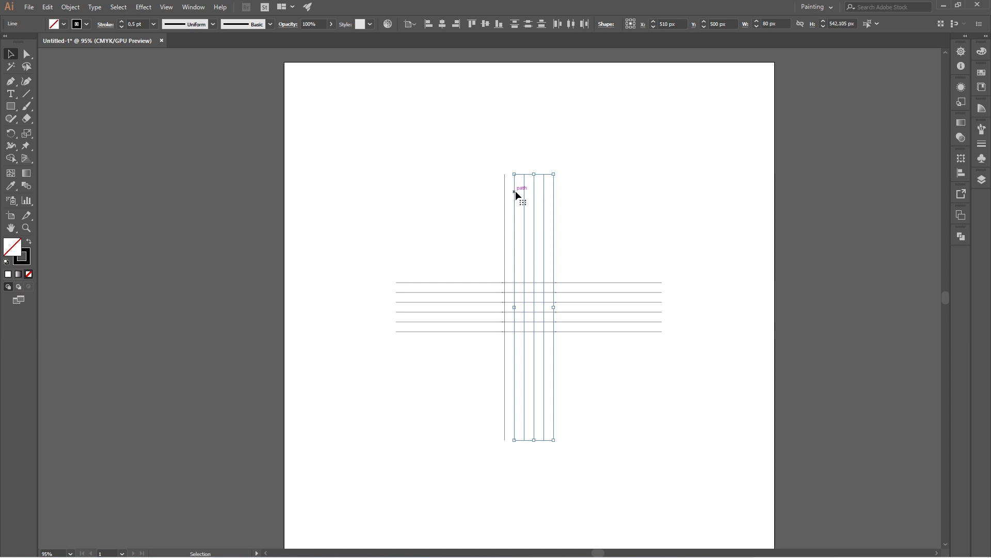
{"action": "left_click_drag", "start_coordinate": [516, 194], "coordinate": [555, 200]}
{"action": "left_click", "coordinate": [655, 196]}
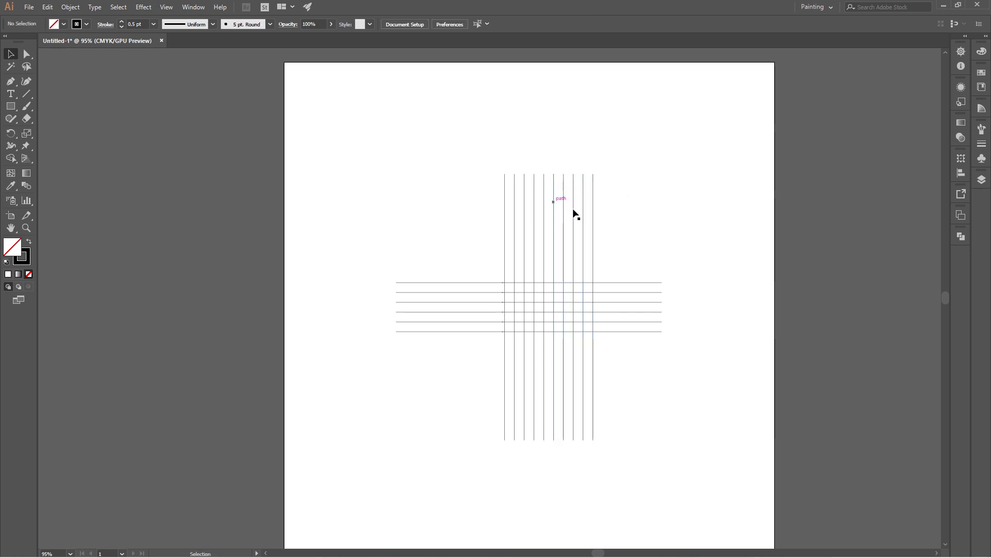
{"action": "left_click", "coordinate": [553, 202]}
{"action": "key", "text": "Delete"}
Step: Group the ten vertical lines and centre the group horizontally on the artboard
{"action": "left_click_drag", "start_coordinate": [479, 157], "coordinate": [657, 237]}
{"action": "right_click", "coordinate": [593, 215]}
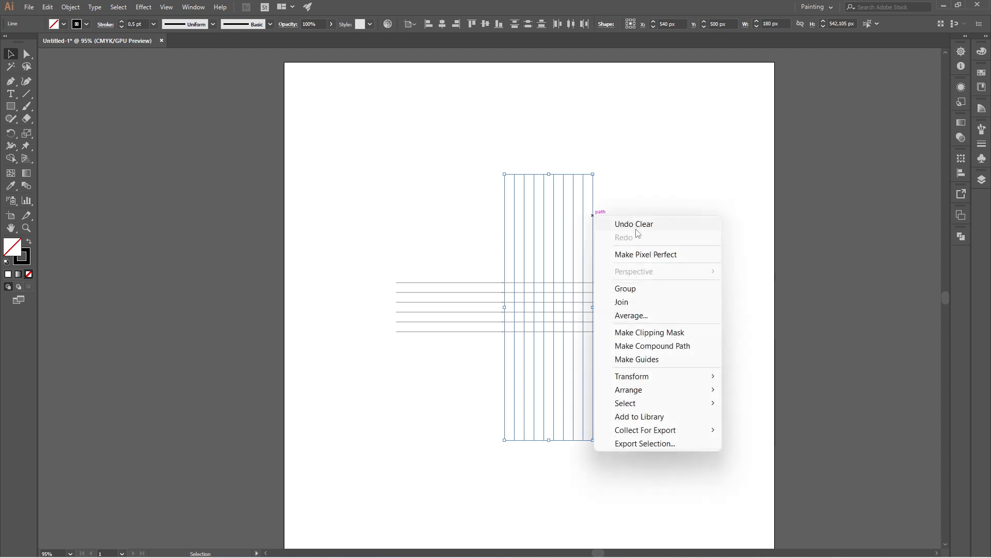
{"action": "left_click", "coordinate": [685, 291]}
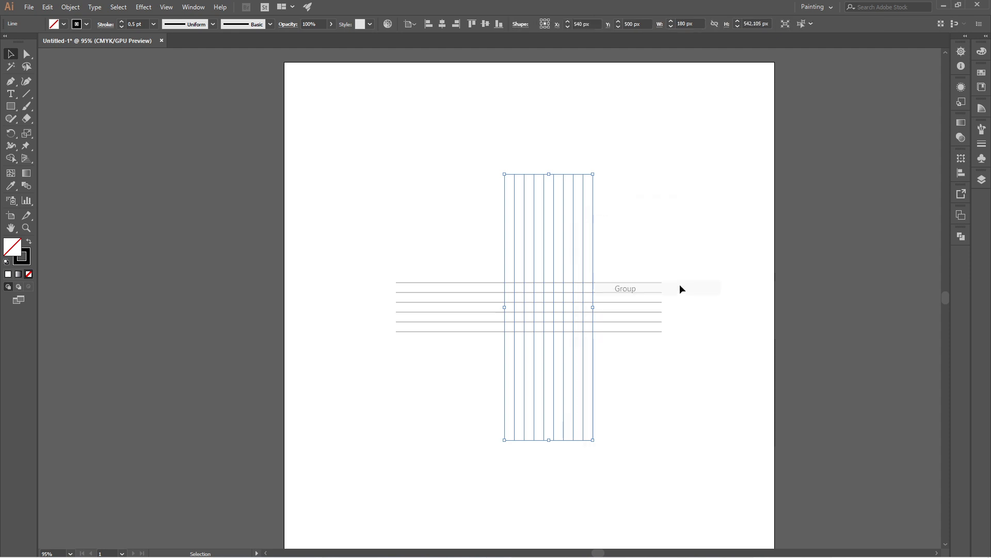
{"action": "left_click", "coordinate": [443, 27]}
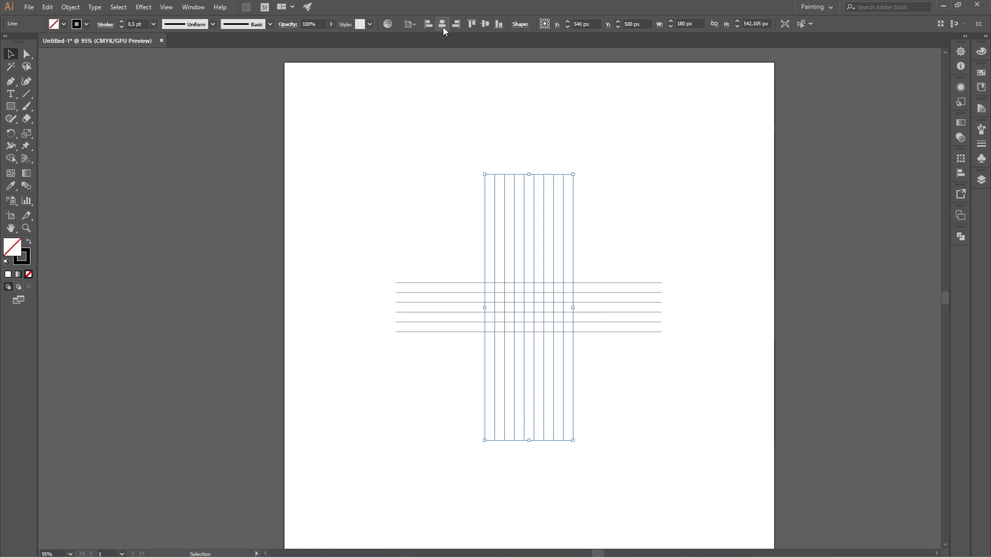
{"action": "left_click", "coordinate": [637, 203]}
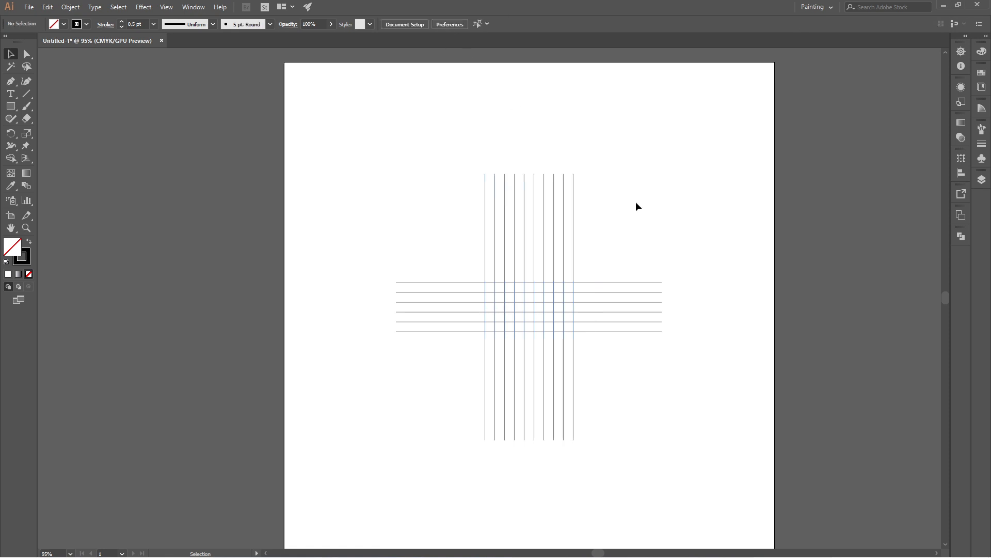
Step: Draw a 100 px circle with the Ellipse tool, centred at X 530 px, Y 500 px and spanning the horizontal lines' height
{"action": "left_click", "coordinate": [14, 108]}
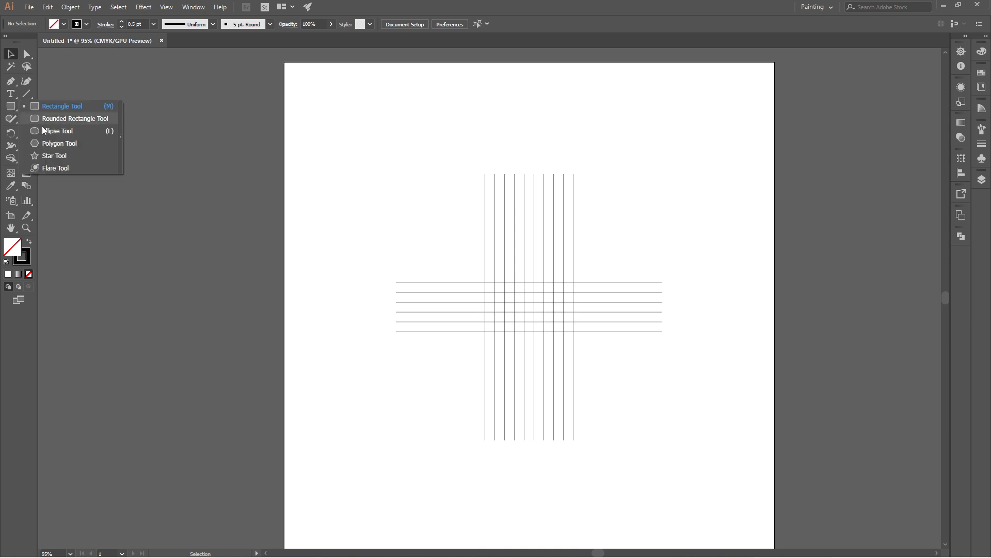
{"action": "left_click", "coordinate": [98, 118]}
{"action": "left_click", "coordinate": [12, 109]}
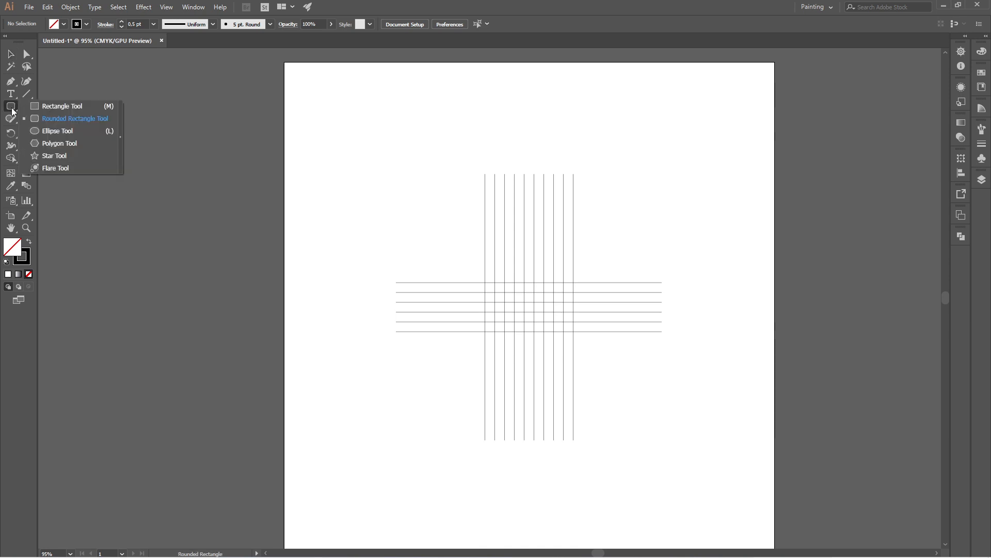
{"action": "left_click", "coordinate": [79, 129]}
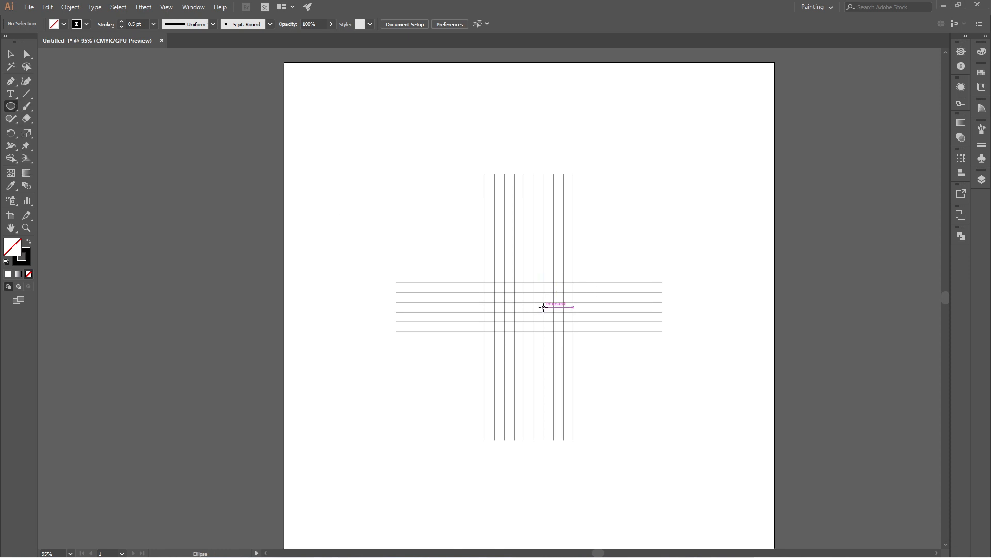
{"action": "left_click_drag", "start_coordinate": [543, 308], "coordinate": [550, 283]}
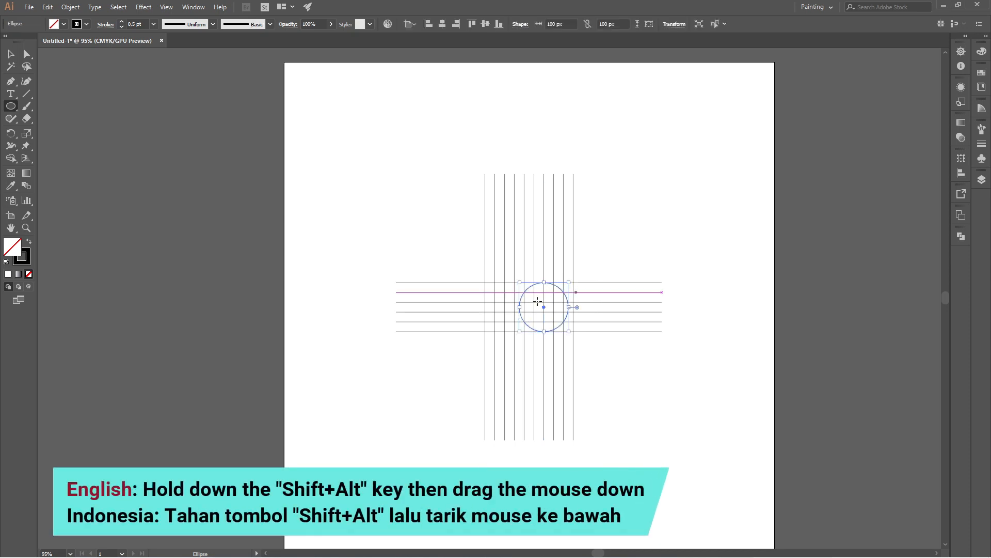
{"action": "left_click", "coordinate": [10, 55]}
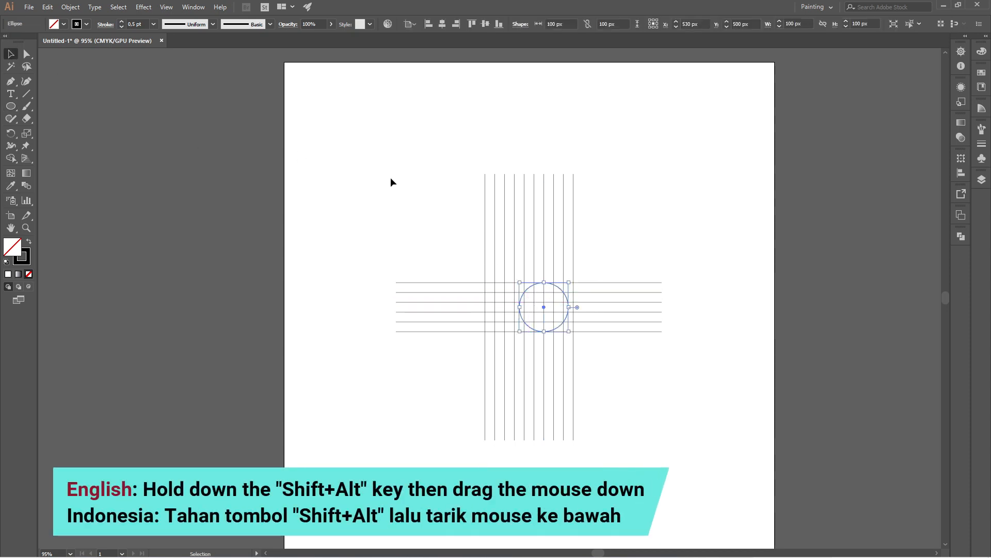
Step: Move the circle 10 px left so its sides touch the vertical grid lines
{"action": "left_click", "coordinate": [478, 259]}
{"action": "left_click_drag", "start_coordinate": [377, 192], "coordinate": [644, 412]}
{"action": "scroll", "coordinate": [553, 305], "scroll_direction": "up", "scroll_amount": 5}
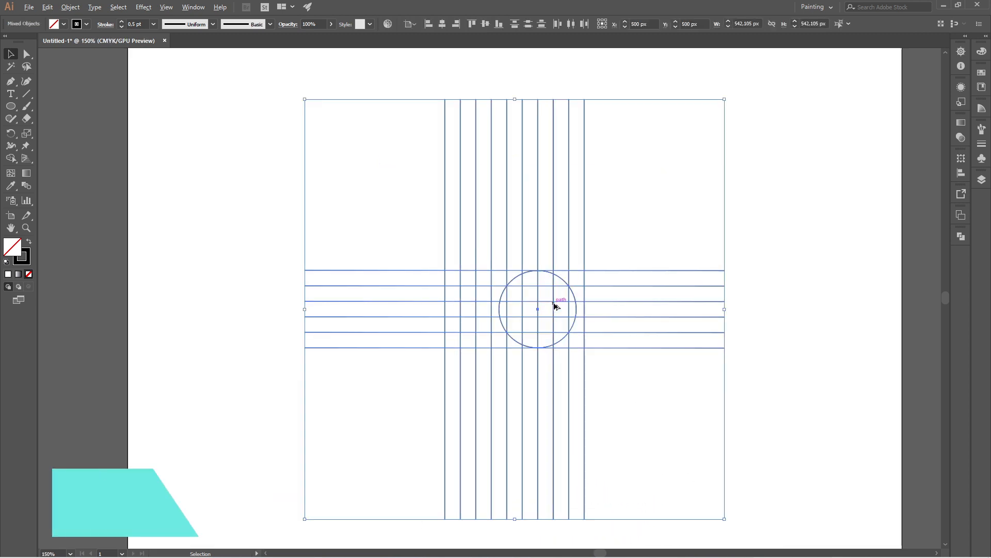
{"action": "left_click", "coordinate": [623, 228]}
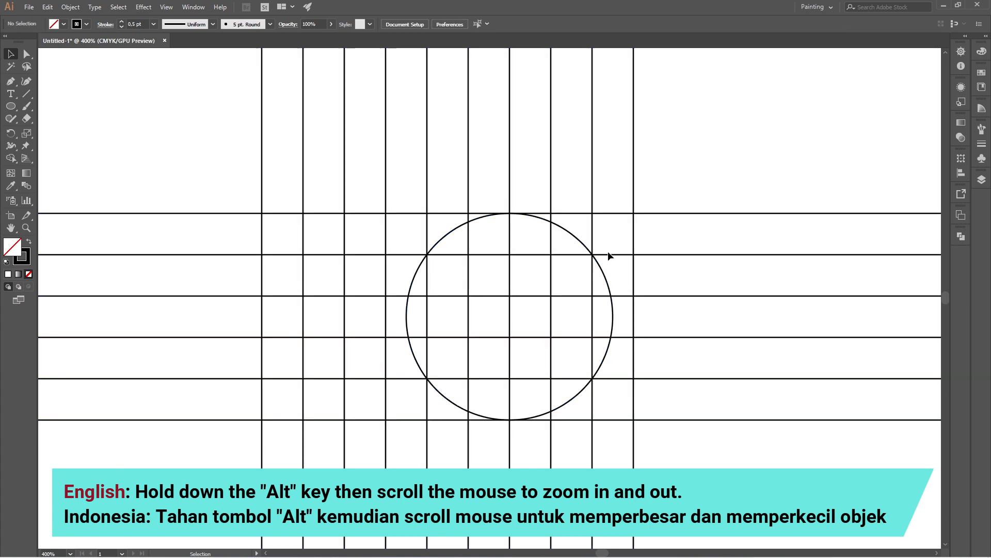
{"action": "left_click", "coordinate": [611, 298]}
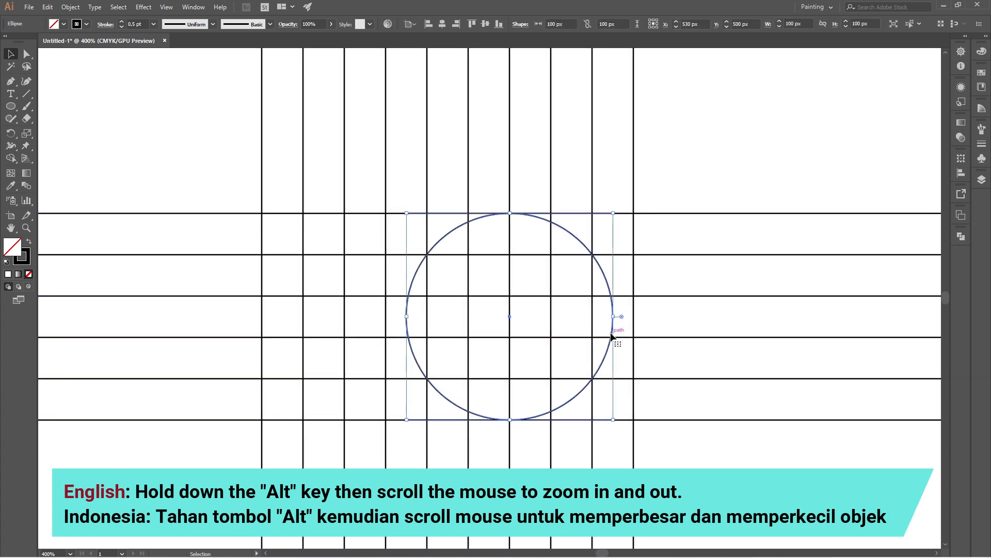
{"action": "left_click_drag", "start_coordinate": [611, 334], "coordinate": [591, 335]}
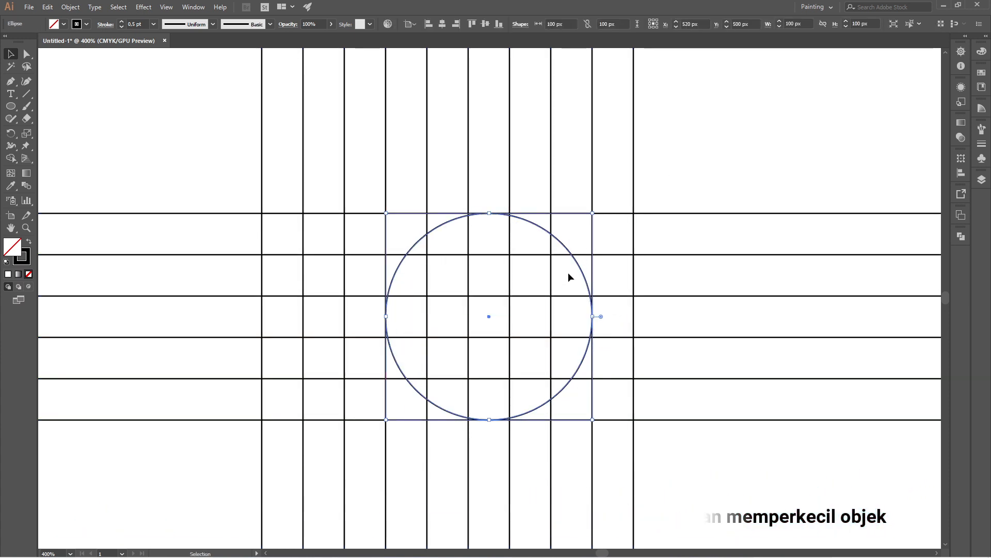
{"action": "left_click", "coordinate": [689, 139]}
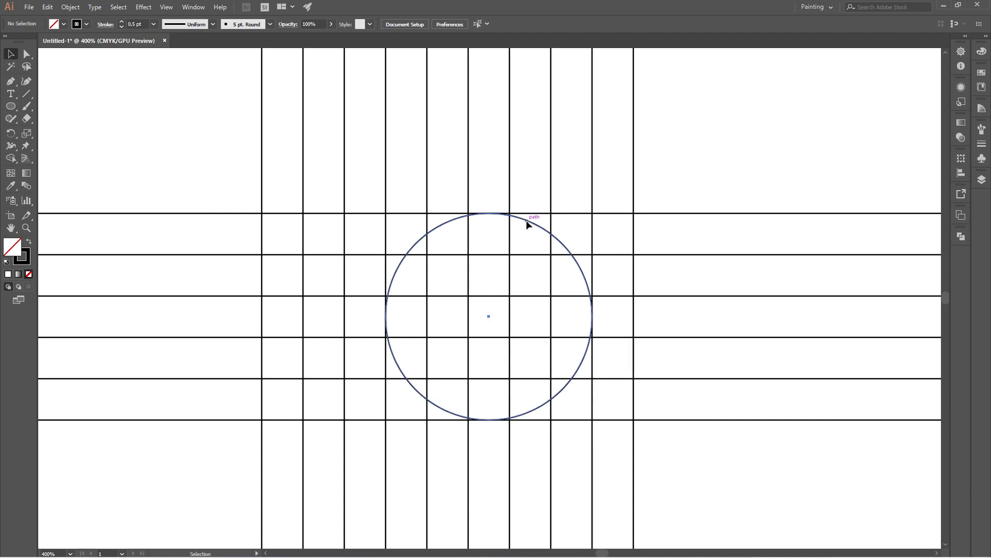
Step: Copy the circle and paste the copy in place
{"action": "left_click", "coordinate": [527, 223]}
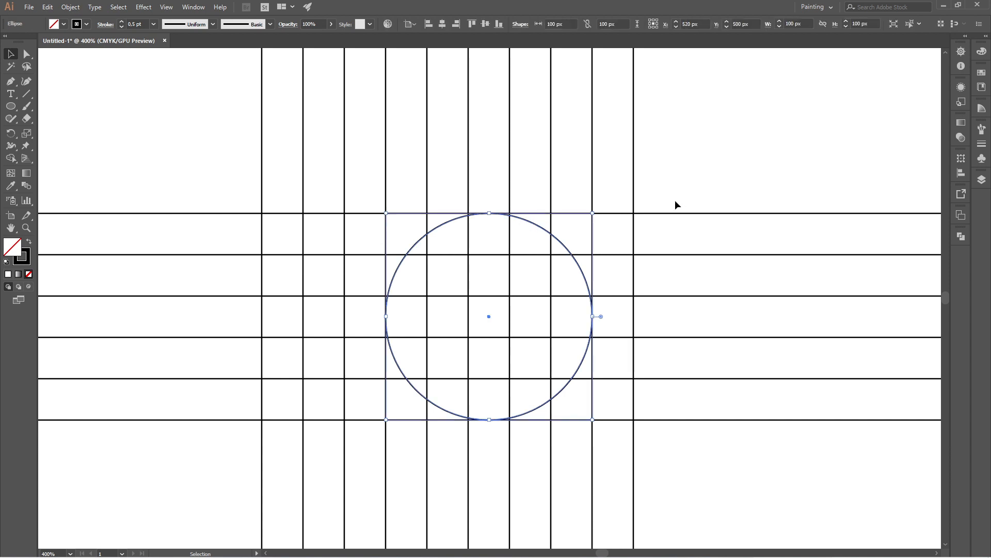
{"action": "left_click", "coordinate": [47, 7]}
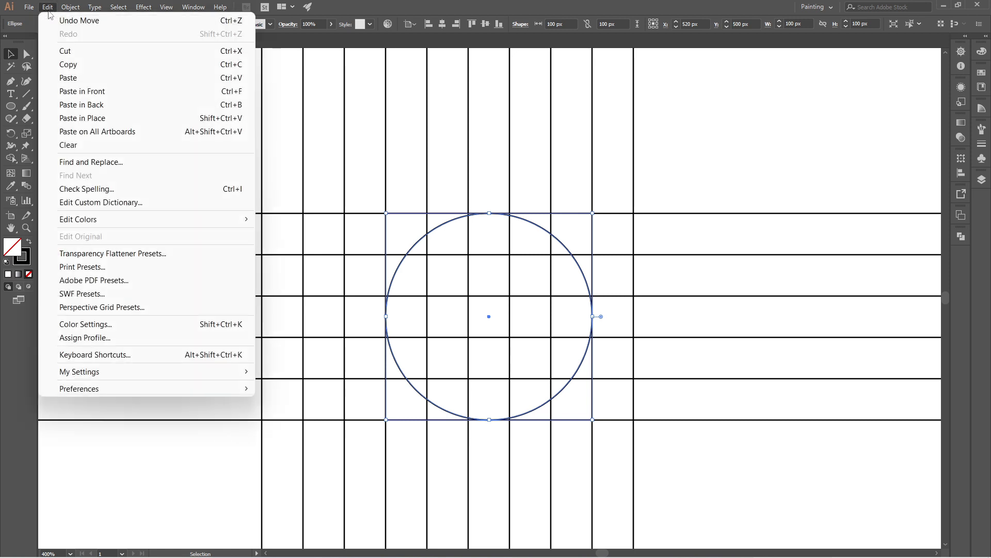
{"action": "left_click", "coordinate": [95, 65]}
{"action": "left_click", "coordinate": [48, 7]}
{"action": "left_click", "coordinate": [155, 118]}
{"action": "left_click", "coordinate": [683, 206]}
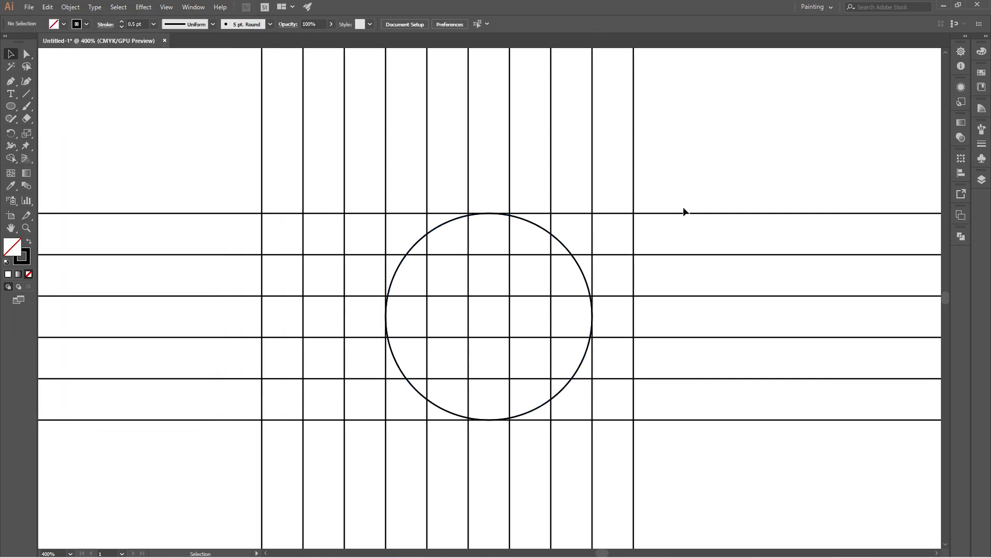
Step: Scale the pasted circle proportionally from its centre to 60 px, fitting it to the inner grid lines
{"action": "left_click", "coordinate": [537, 225]}
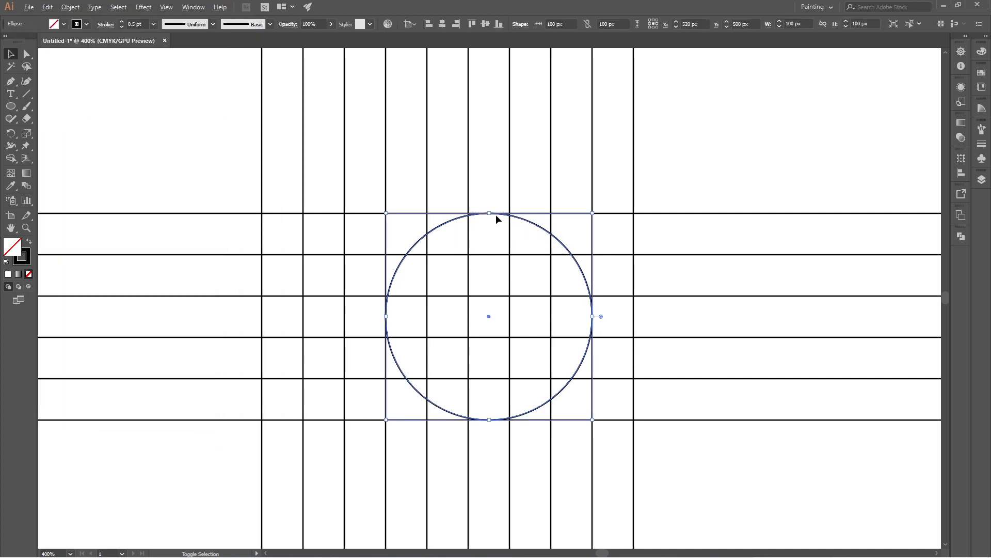
{"action": "left_click_drag", "start_coordinate": [489, 214], "coordinate": [523, 255]}
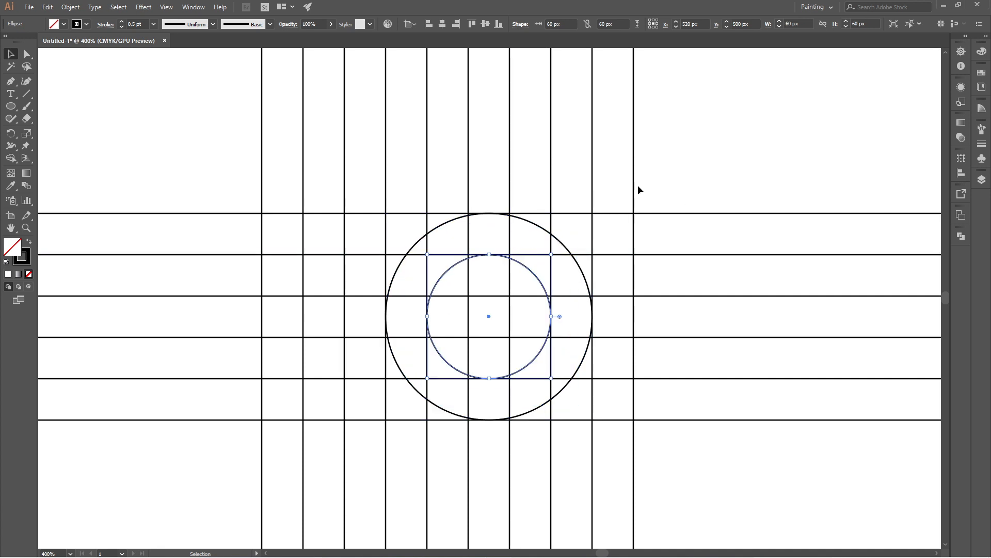
{"action": "left_click", "coordinate": [683, 171]}
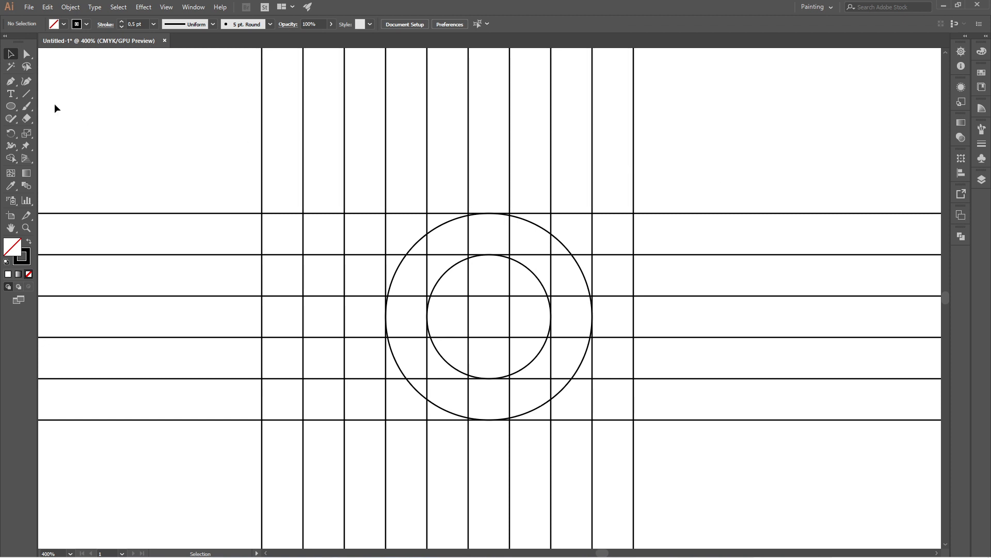
Step: Draw two mirrored diagonal lines, each 40 px wide and 50 px high, from the leftmost grid line's mid-height to the outer horizontals
{"action": "left_click_drag", "start_coordinate": [32, 97], "coordinate": [101, 96]}
{"action": "left_click_drag", "start_coordinate": [261, 316], "coordinate": [386, 213]}
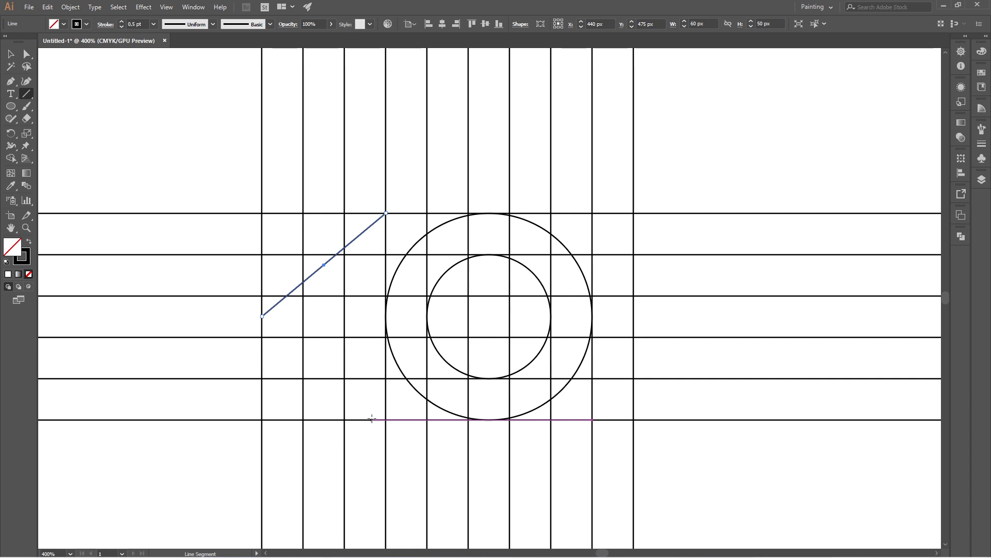
{"action": "key", "text": "ctrl+z"}
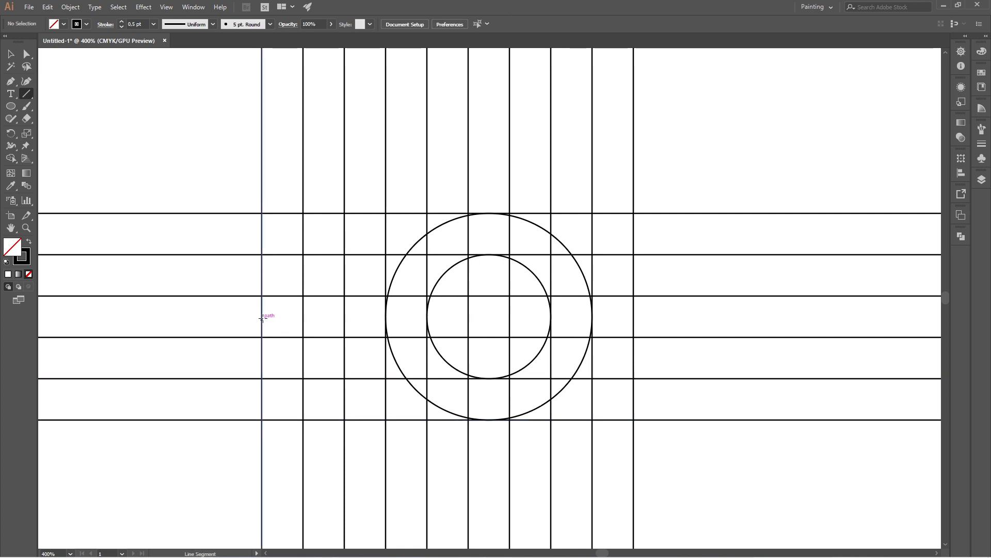
{"action": "left_click_drag", "start_coordinate": [264, 315], "coordinate": [345, 214]}
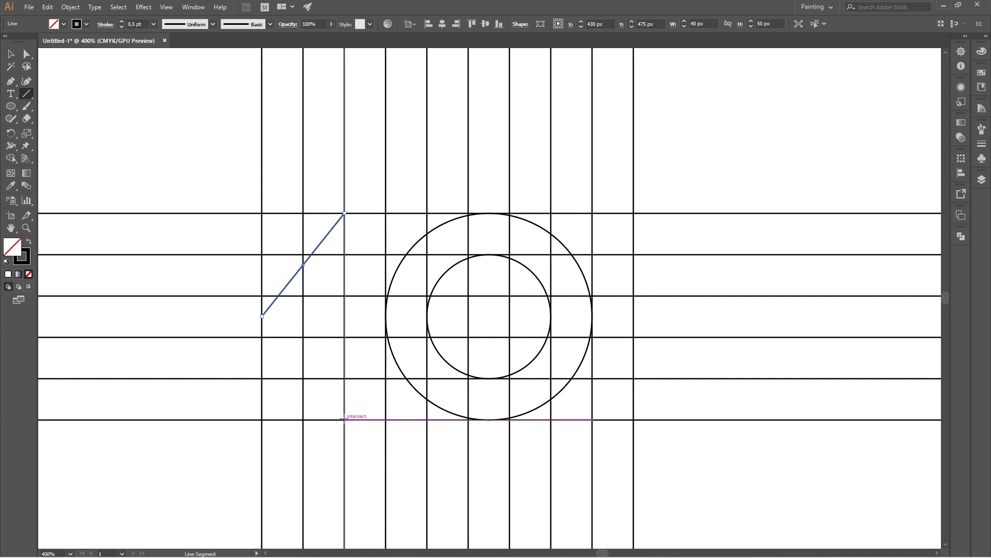
{"action": "left_click_drag", "start_coordinate": [344, 419], "coordinate": [262, 317]}
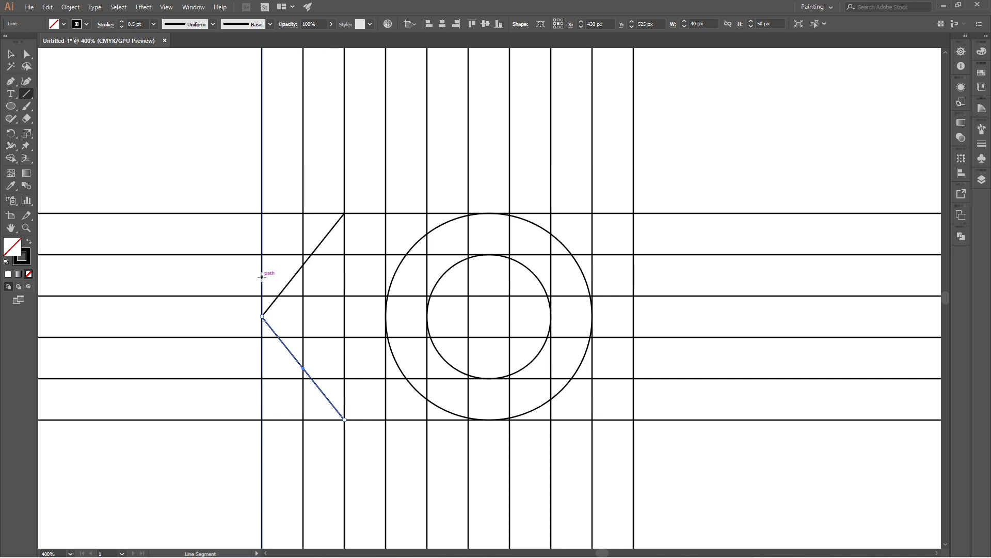
Step: Draw a 180 px horizontal line at Y 479.5 px between the outermost vertical grid lines, and deselect it
{"action": "left_click_drag", "start_coordinate": [262, 273], "coordinate": [634, 274]}
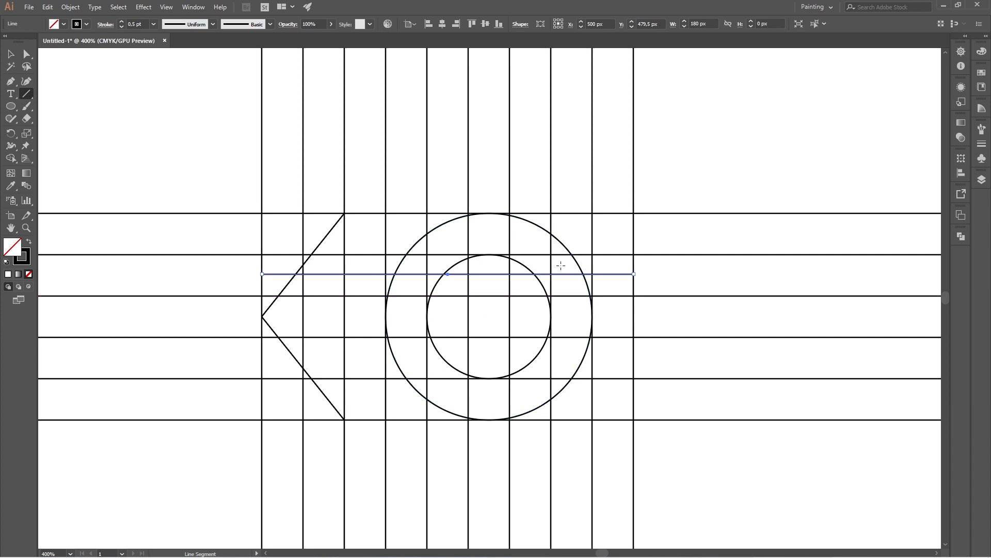
{"action": "scroll", "coordinate": [454, 209], "scroll_direction": "down", "scroll_amount": 4}
{"action": "scroll", "coordinate": [557, 209], "scroll_direction": "up", "scroll_amount": 2}
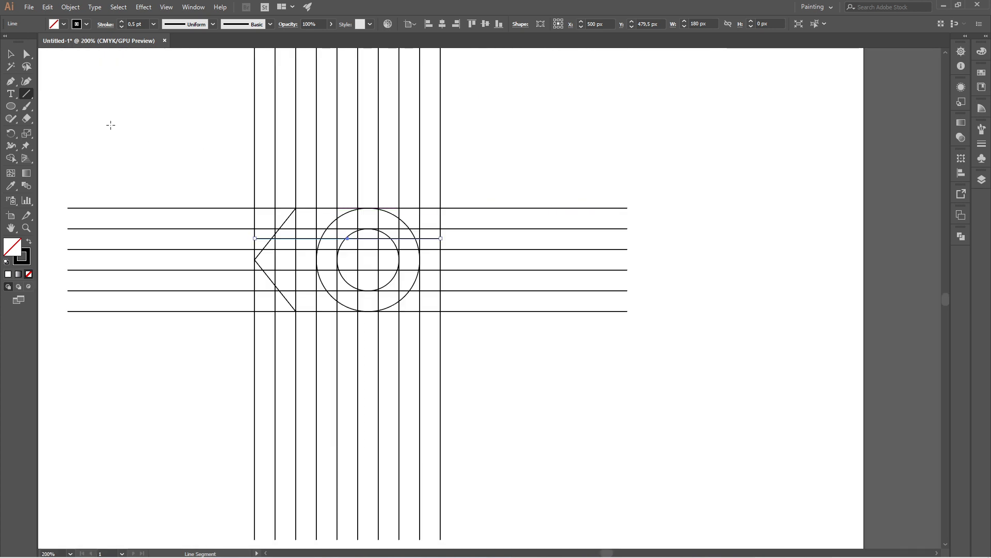
{"action": "key", "text": "v"}
{"action": "left_click", "coordinate": [140, 109]}
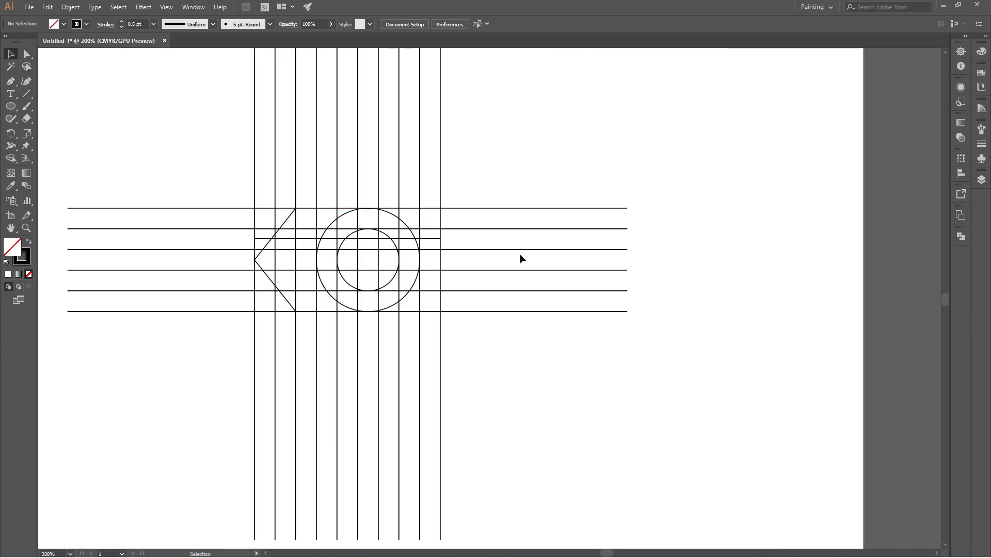
Step: Select all the grid lines and circles, and set up the Shape Builder tool with a black fill and no stroke
{"action": "scroll", "coordinate": [261, 222], "scroll_direction": "up", "scroll_amount": 3}
{"action": "scroll", "coordinate": [268, 217], "scroll_direction": "down", "scroll_amount": 2}
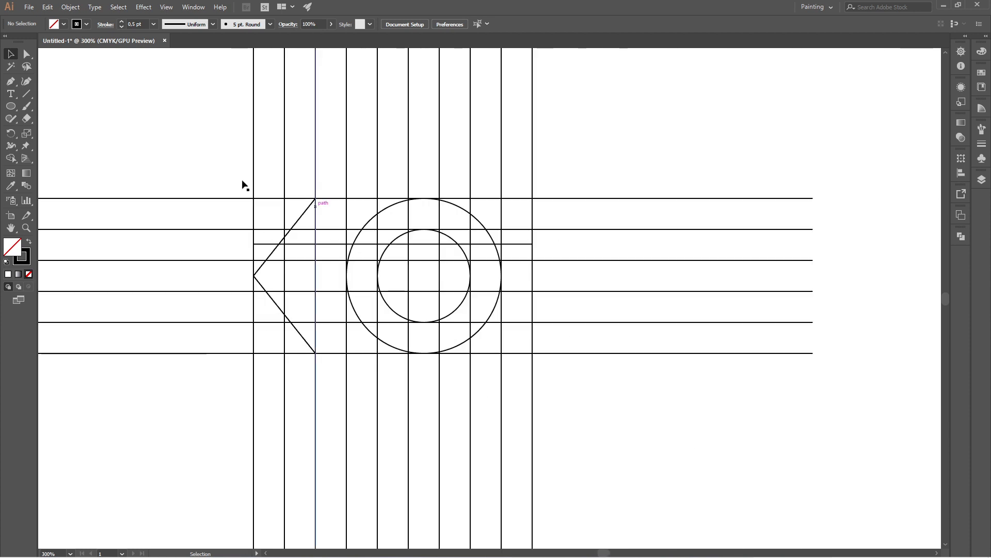
{"action": "left_click_drag", "start_coordinate": [169, 92], "coordinate": [620, 475]}
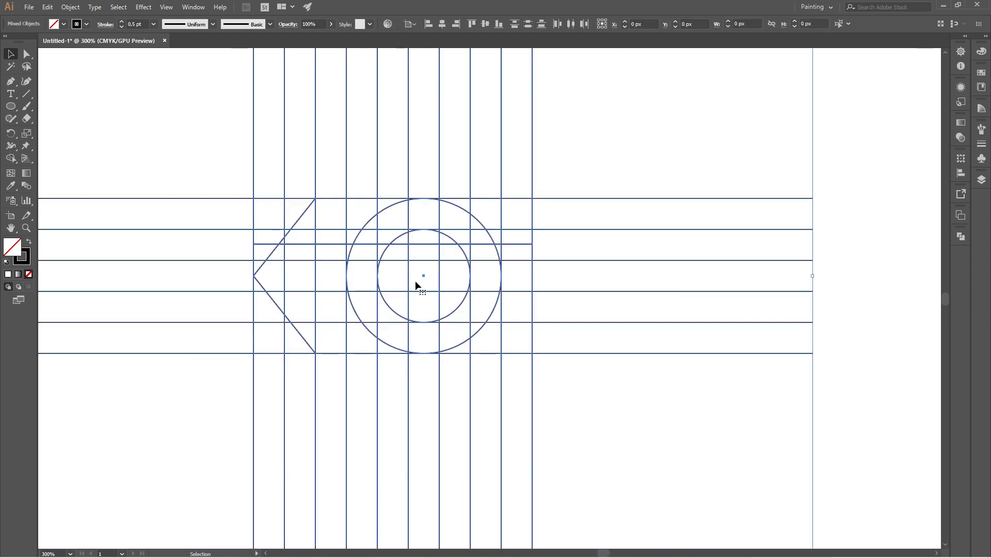
{"action": "right_click", "coordinate": [14, 162]}
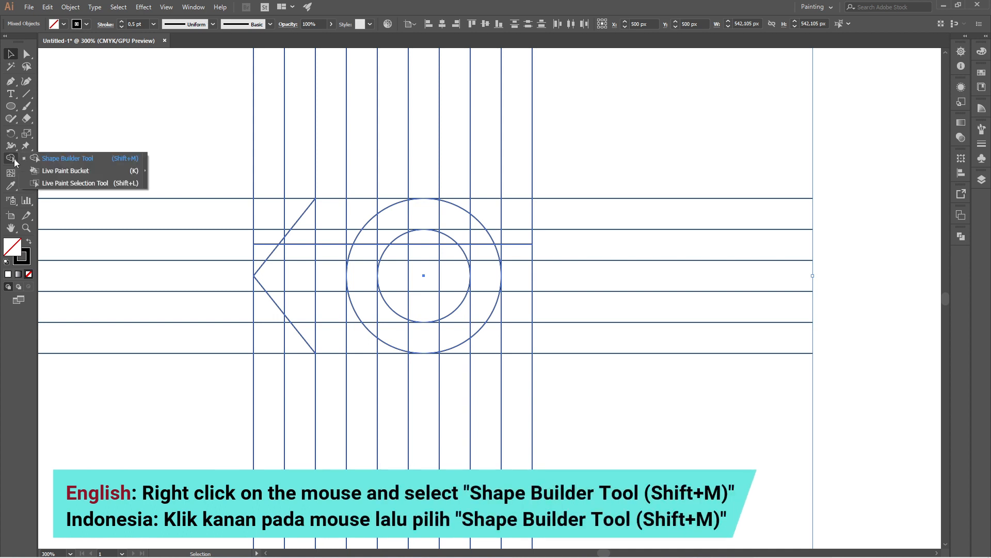
{"action": "left_click", "coordinate": [100, 157]}
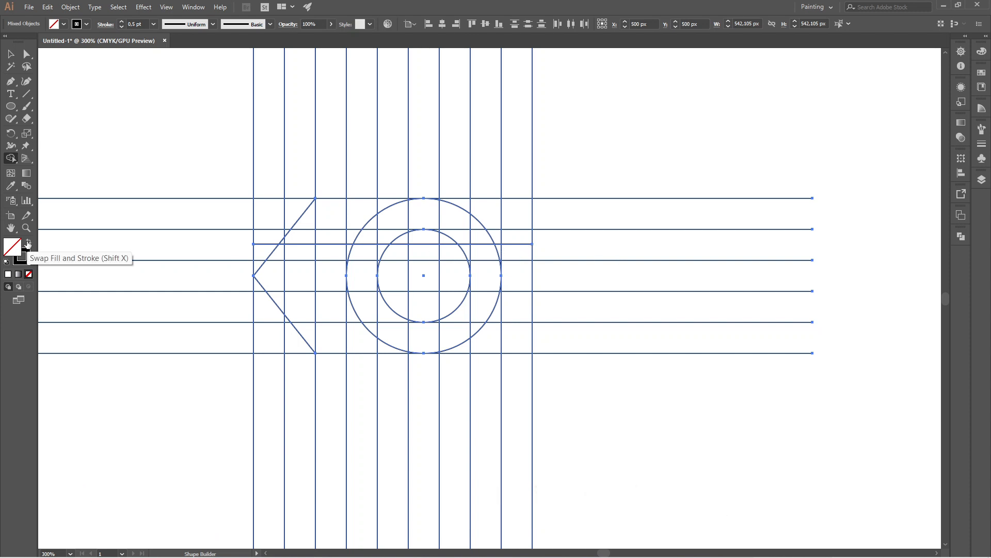
{"action": "left_click", "coordinate": [28, 244]}
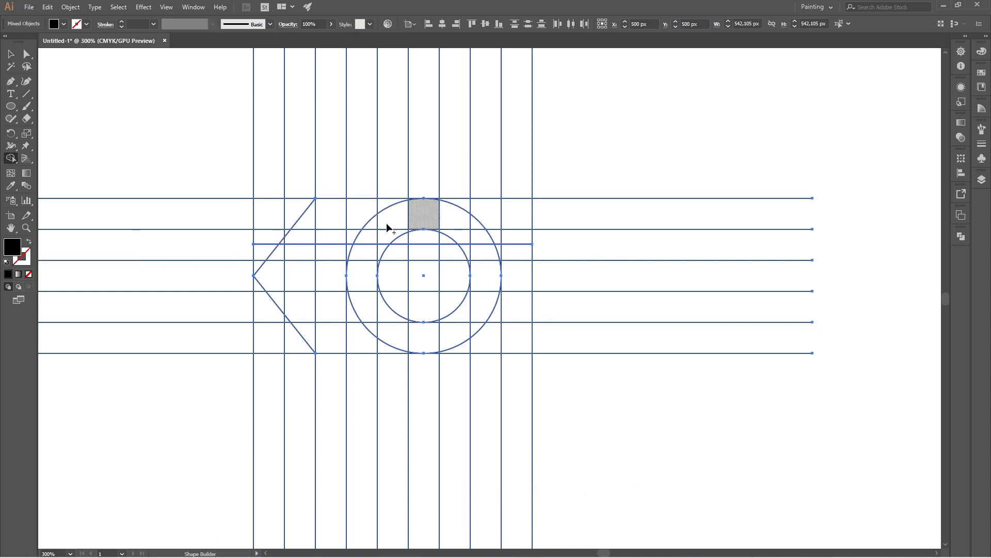
Step: Merge the grid regions along the upper band into one black bar that curves down between the circles to the short horizontal line
{"action": "scroll", "coordinate": [354, 220], "scroll_direction": "up", "scroll_amount": 5}
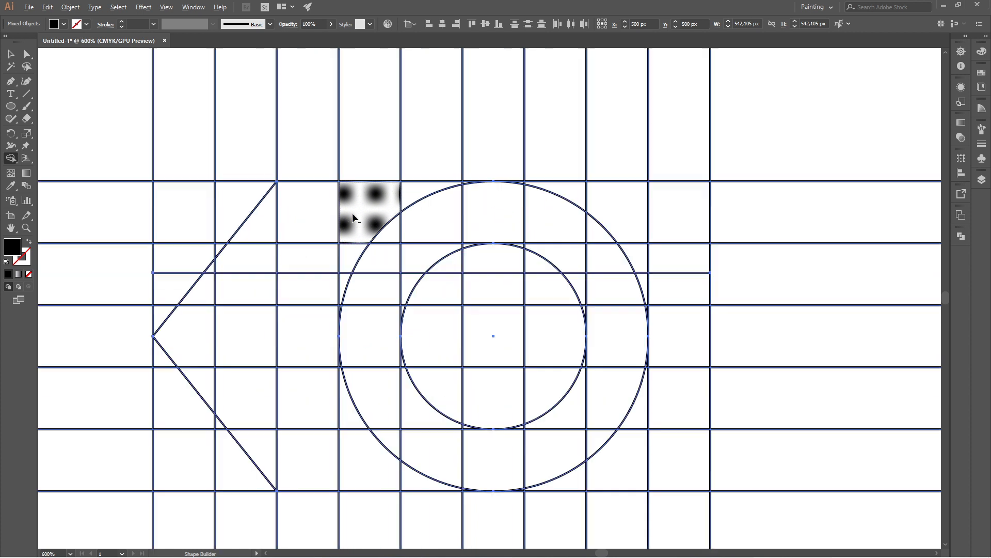
{"action": "mouse_move", "coordinate": [230, 237]}
{"action": "left_mouse_down"}
{"action": "mouse_move", "coordinate": [477, 234]}
{"action": "mouse_move", "coordinate": [584, 252]}
{"action": "mouse_move", "coordinate": [669, 279]}
{"action": "left_mouse_up"}
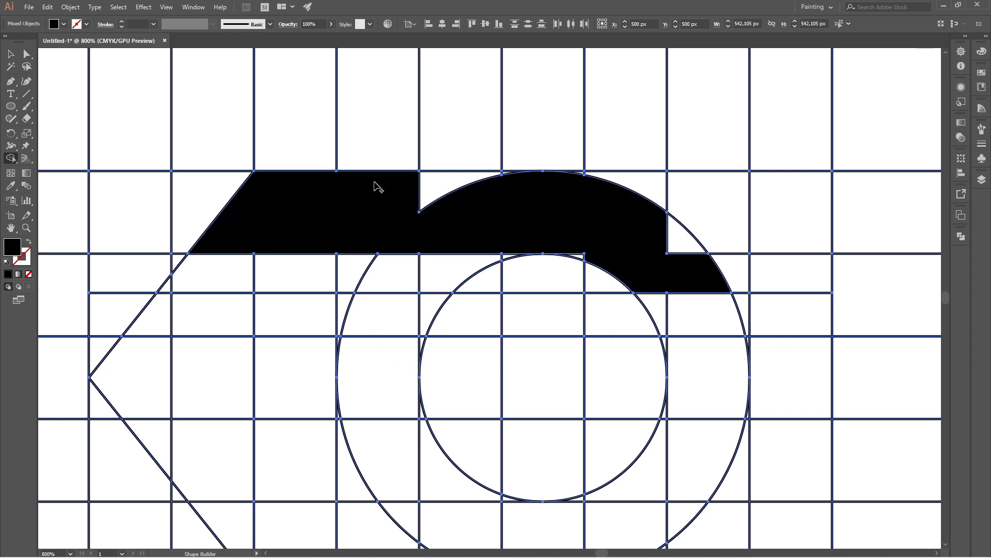
{"action": "left_click_drag", "start_coordinate": [377, 185], "coordinate": [470, 188]}
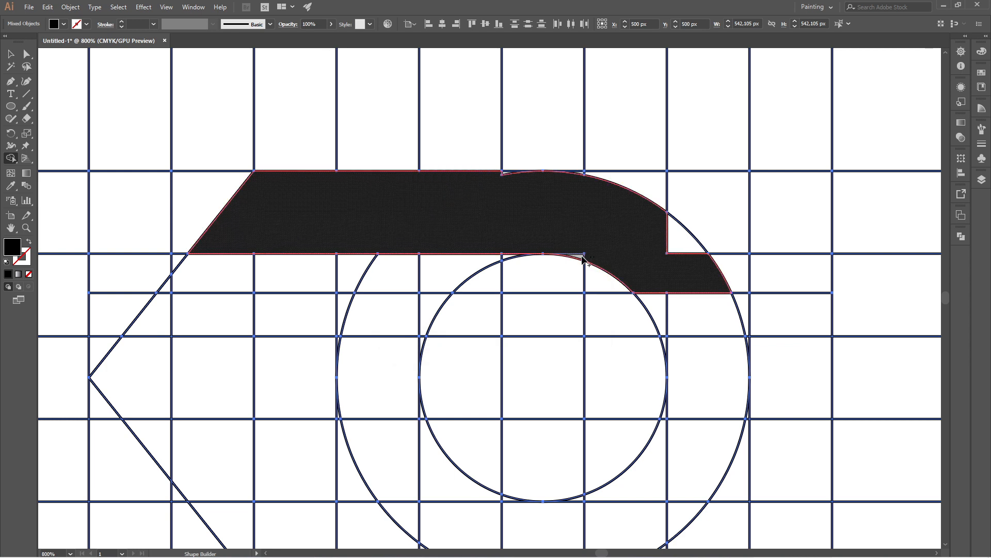
{"action": "left_click_drag", "start_coordinate": [670, 237], "coordinate": [454, 175]}
{"action": "scroll", "coordinate": [525, 171], "scroll_direction": "up", "scroll_amount": 3}
Step: Merge the middle-row regions from the arrow tip to the outer circle into a black bar, including the sliver beside the circle
{"action": "scroll", "coordinate": [599, 178], "scroll_direction": "down", "scroll_amount": 2}
{"action": "scroll", "coordinate": [593, 183], "scroll_direction": "down", "scroll_amount": 3}
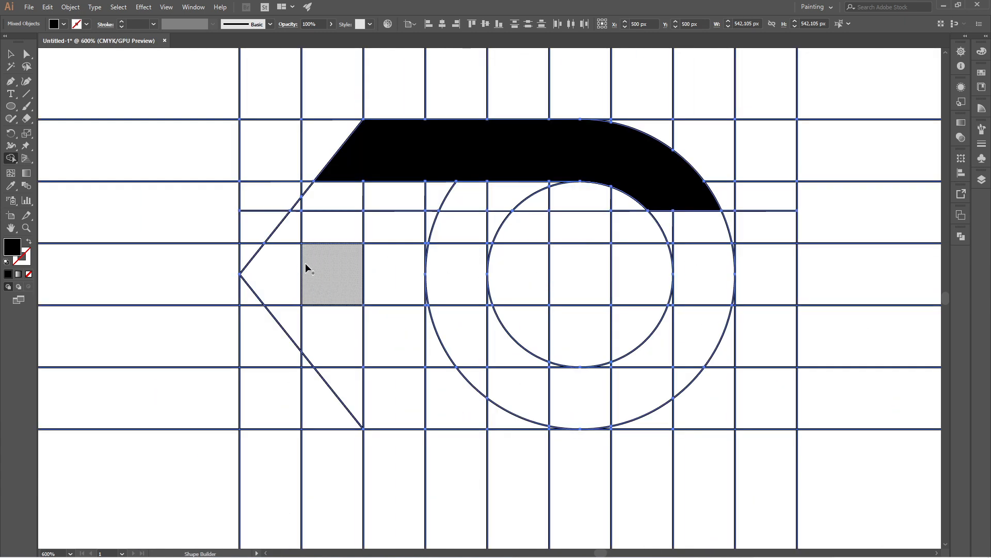
{"action": "mouse_move", "coordinate": [299, 274]}
{"action": "left_mouse_down"}
{"action": "mouse_move", "coordinate": [283, 277]}
{"action": "mouse_move", "coordinate": [392, 287]}
{"action": "left_mouse_up"}
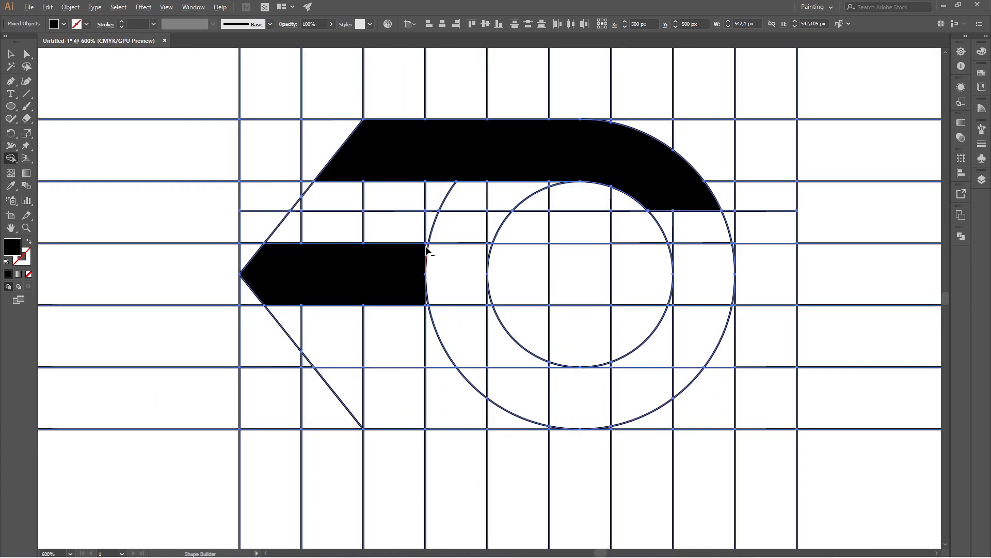
{"action": "scroll", "coordinate": [427, 245], "scroll_direction": "up", "scroll_amount": 4}
{"action": "left_click_drag", "start_coordinate": [410, 252], "coordinate": [428, 247]}
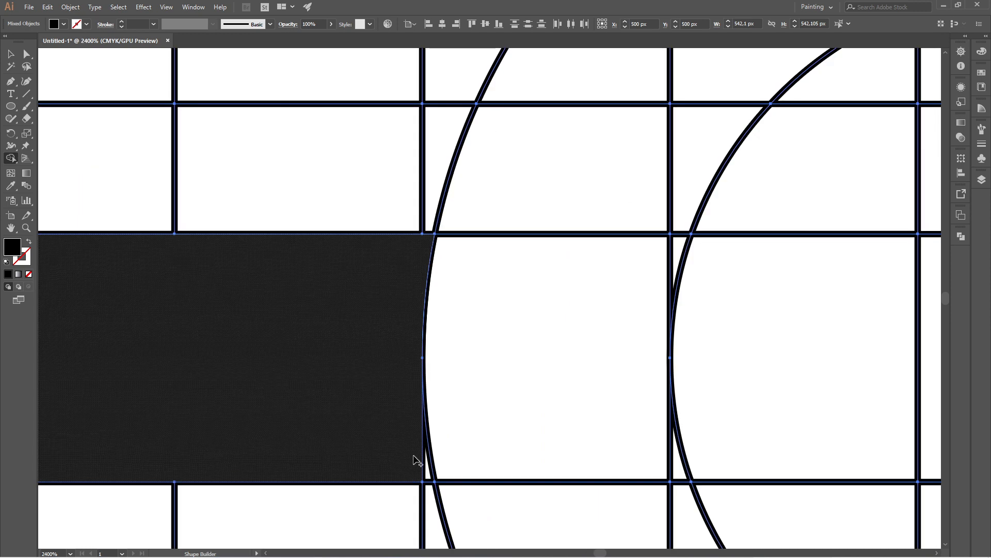
Step: Merge the inner circle's middle row, the ring's curve and the lower band into one black hook shape, including slivers along its lower curves
{"action": "scroll", "coordinate": [337, 274], "scroll_direction": "down", "scroll_amount": 5}
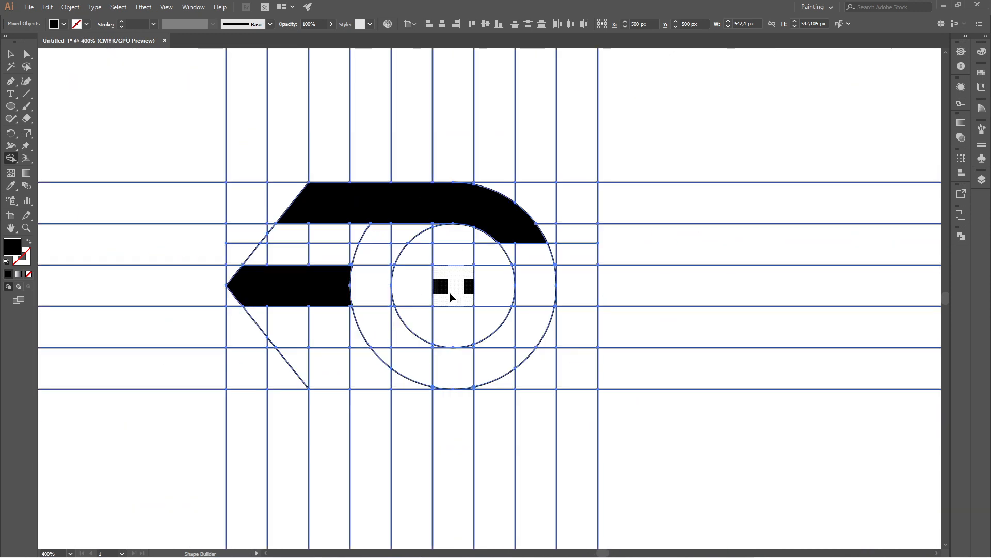
{"action": "scroll", "coordinate": [450, 292], "scroll_direction": "up", "scroll_amount": 1}
{"action": "mouse_move", "coordinate": [513, 286]}
{"action": "left_mouse_down"}
{"action": "mouse_move", "coordinate": [570, 304]}
{"action": "mouse_move", "coordinate": [556, 355]}
{"action": "mouse_move", "coordinate": [522, 394]}
{"action": "mouse_move", "coordinate": [452, 416]}
{"action": "mouse_move", "coordinate": [243, 397]}
{"action": "left_mouse_up"}
{"action": "scroll", "coordinate": [368, 410], "scroll_direction": "up", "scroll_amount": 3}
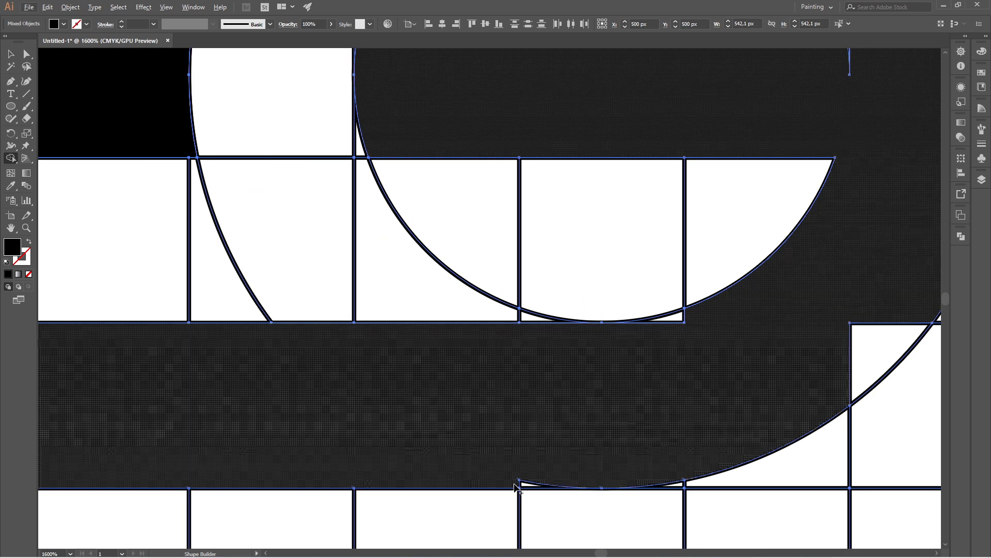
{"action": "left_click_drag", "start_coordinate": [525, 484], "coordinate": [602, 440]}
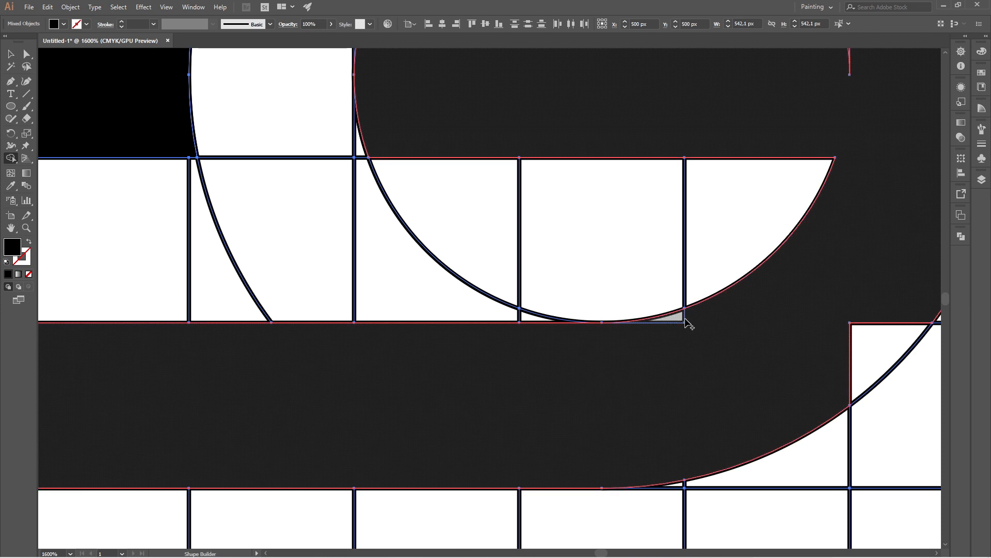
{"action": "left_click", "coordinate": [676, 317]}
{"action": "scroll", "coordinate": [626, 403], "scroll_direction": "down", "scroll_amount": 2}
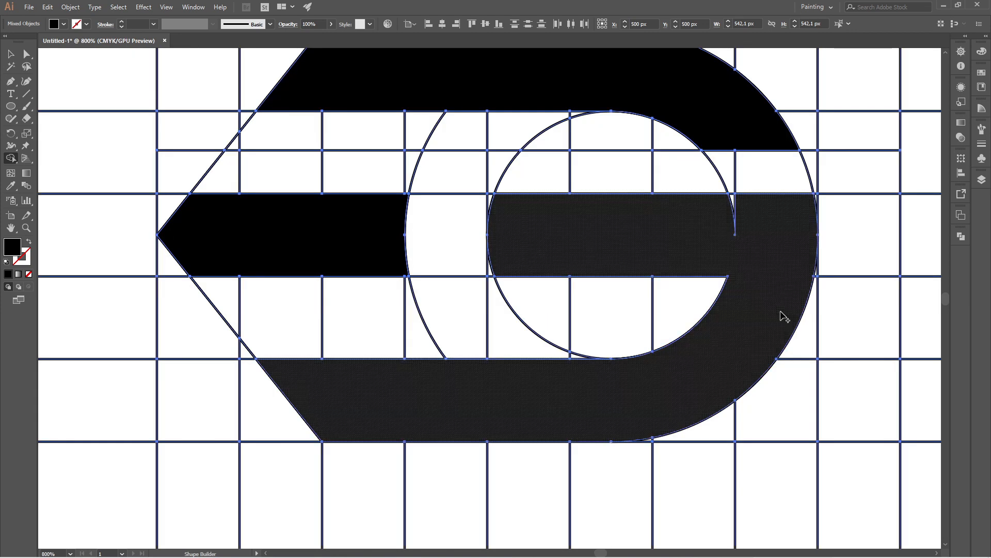
Step: Merge the remaining slivers along the hook shape's inner and outer curves into it, and deselect the artwork
{"action": "scroll", "coordinate": [782, 317], "scroll_direction": "up", "scroll_amount": 1}
{"action": "scroll", "coordinate": [681, 210], "scroll_direction": "down", "scroll_amount": 4}
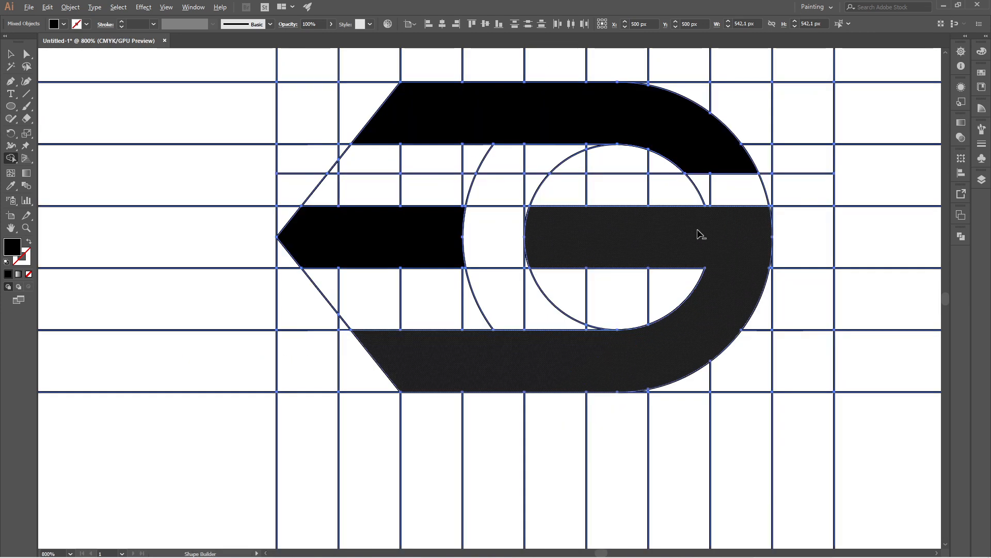
{"action": "scroll", "coordinate": [677, 223], "scroll_direction": "up", "scroll_amount": 2}
{"action": "scroll", "coordinate": [473, 212], "scroll_direction": "down", "scroll_amount": 4}
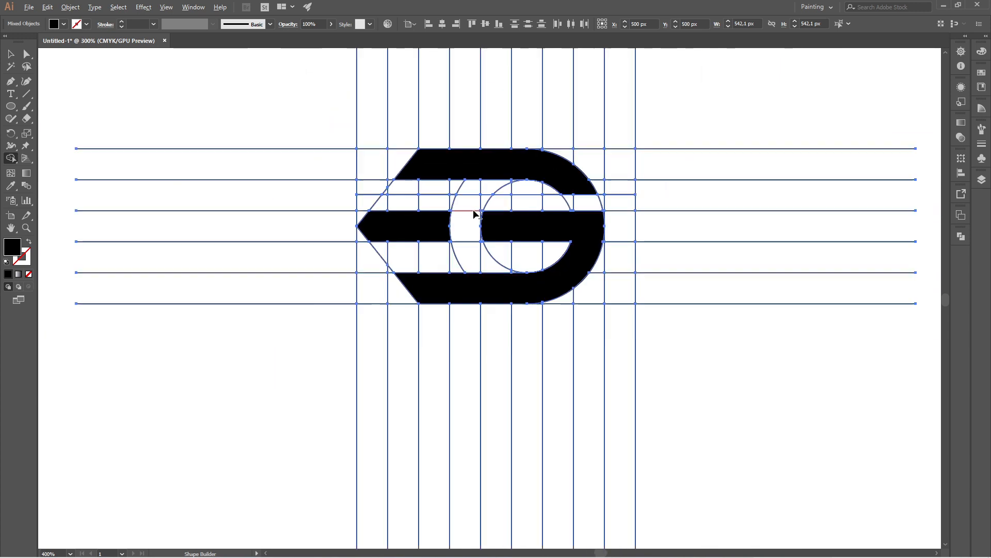
{"action": "scroll", "coordinate": [527, 213], "scroll_direction": "up", "scroll_amount": 2}
{"action": "left_click", "coordinate": [351, 226]}
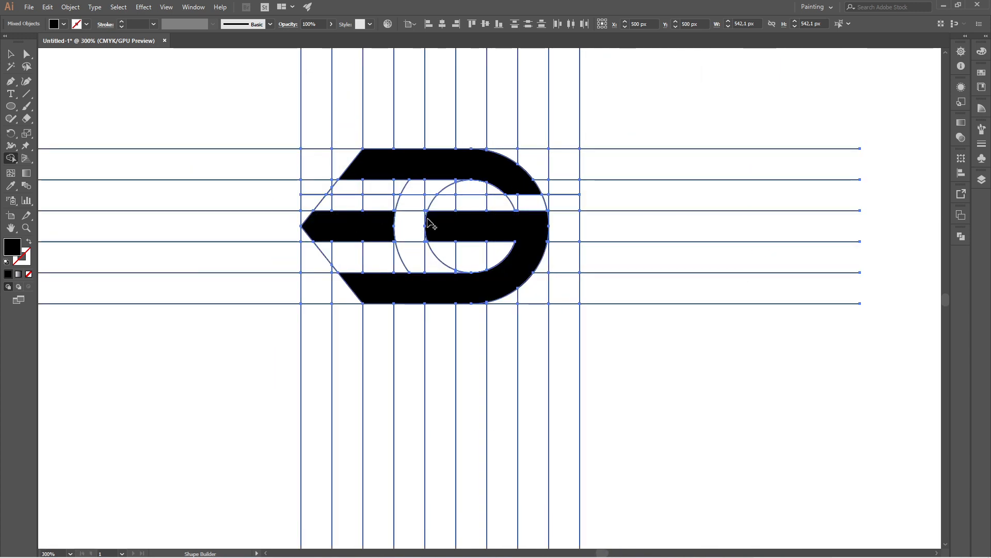
{"action": "left_click", "coordinate": [11, 53]}
{"action": "left_click", "coordinate": [163, 81]}
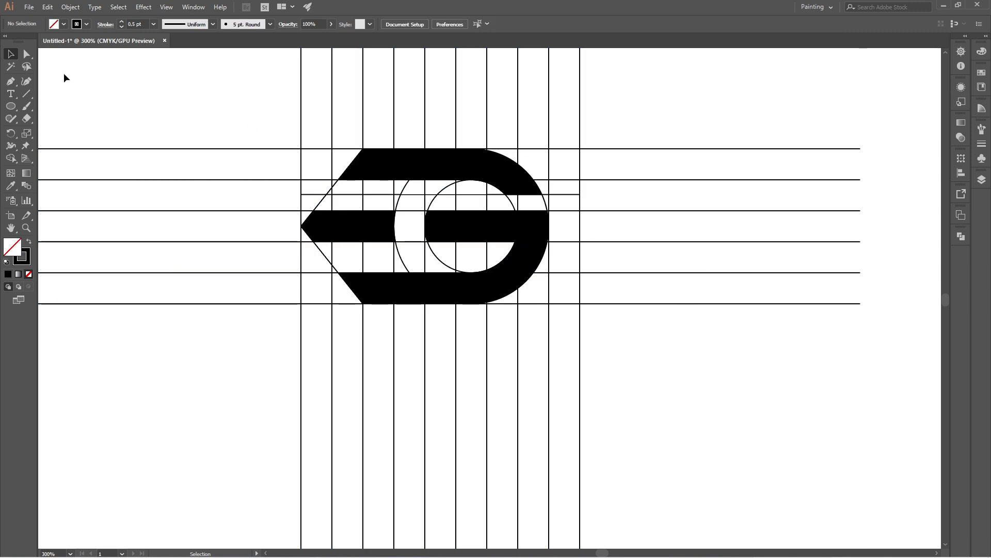
Step: Add the text "Gameix" below the grid, to the right of the logo mark
{"action": "left_click", "coordinate": [11, 94]}
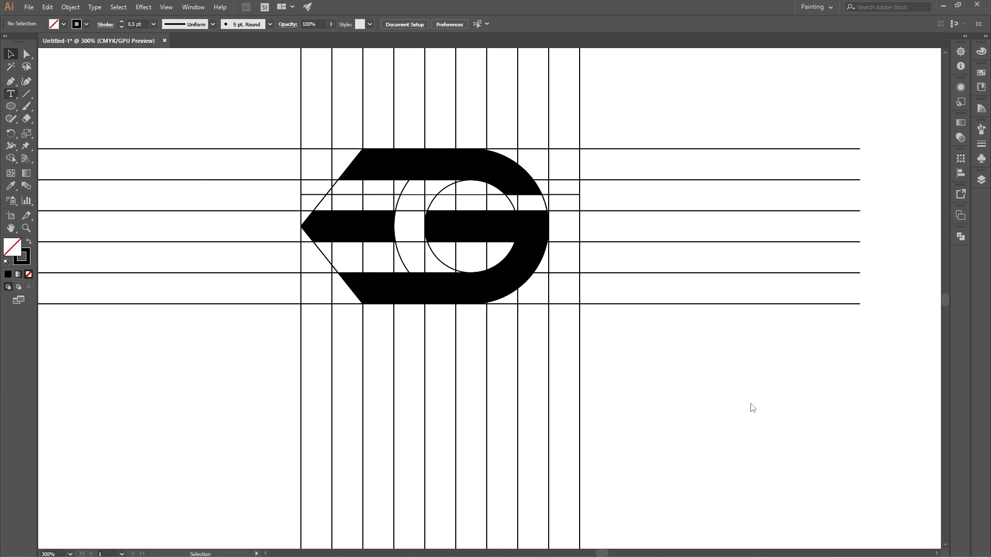
{"action": "left_click", "coordinate": [648, 366]}
{"action": "type", "text": "G"}
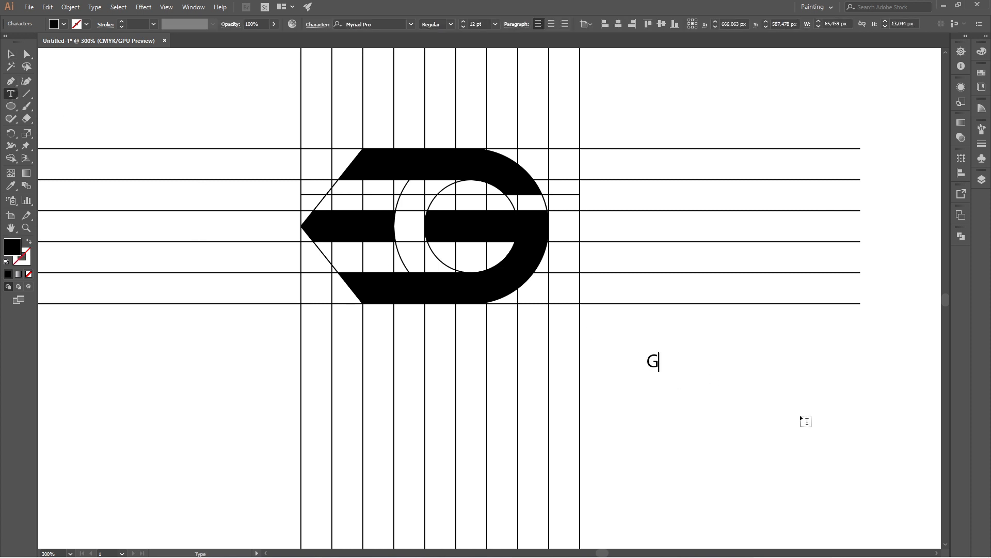
{"action": "type", "text": "ameix"}
Step: Set the font size of the Gameix text to 36 pt and finish editing the text
{"action": "double_click", "coordinate": [688, 352]}
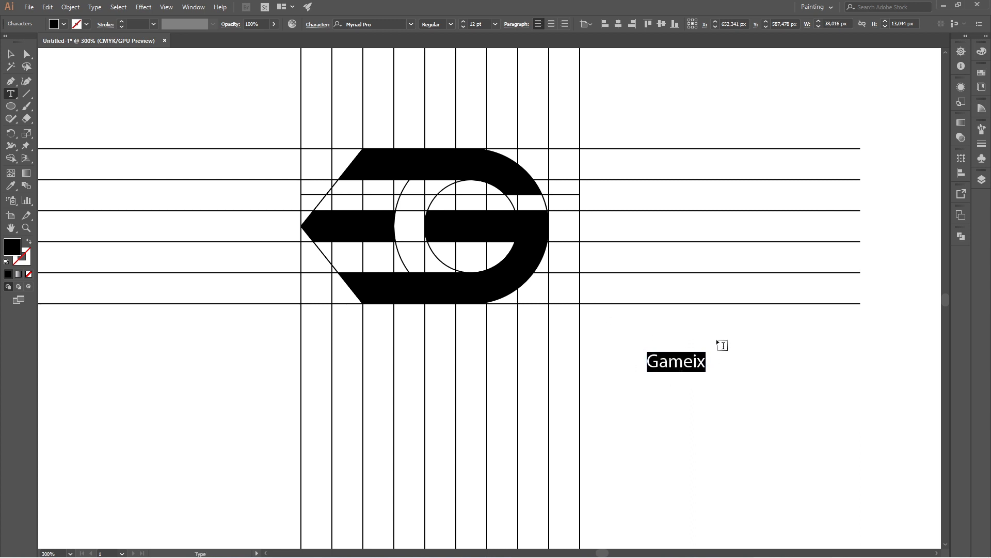
{"action": "left_click", "coordinate": [495, 24]}
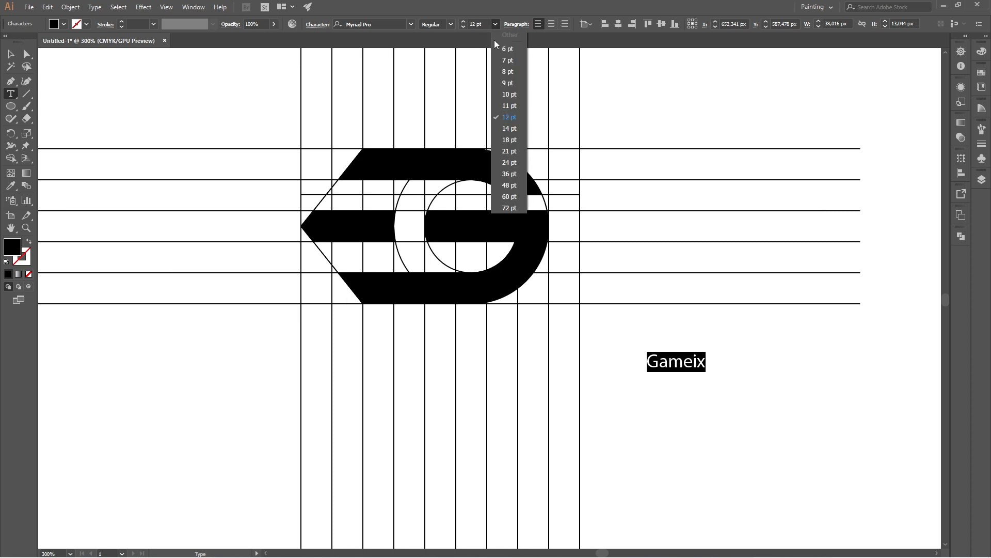
{"action": "left_click", "coordinate": [513, 174]}
{"action": "key", "text": "Escape"}
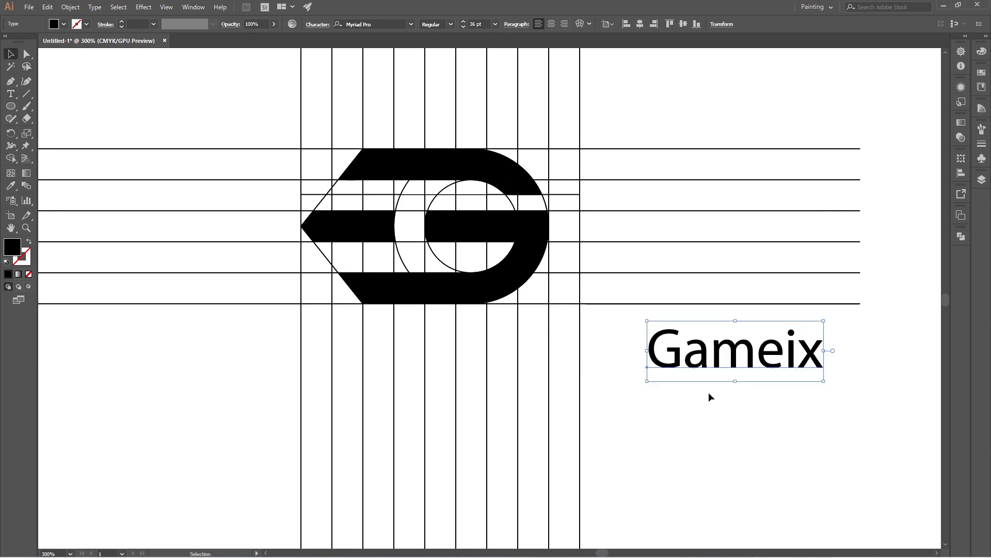
Step: Set the letters "Gam" of the Gameix text in Poppins Bold
{"action": "left_click", "coordinate": [709, 395]}
{"action": "left_click", "coordinate": [652, 330]}
{"action": "double_click", "coordinate": [652, 328]}
{"action": "double_click", "coordinate": [705, 355]}
{"action": "left_click", "coordinate": [747, 358]}
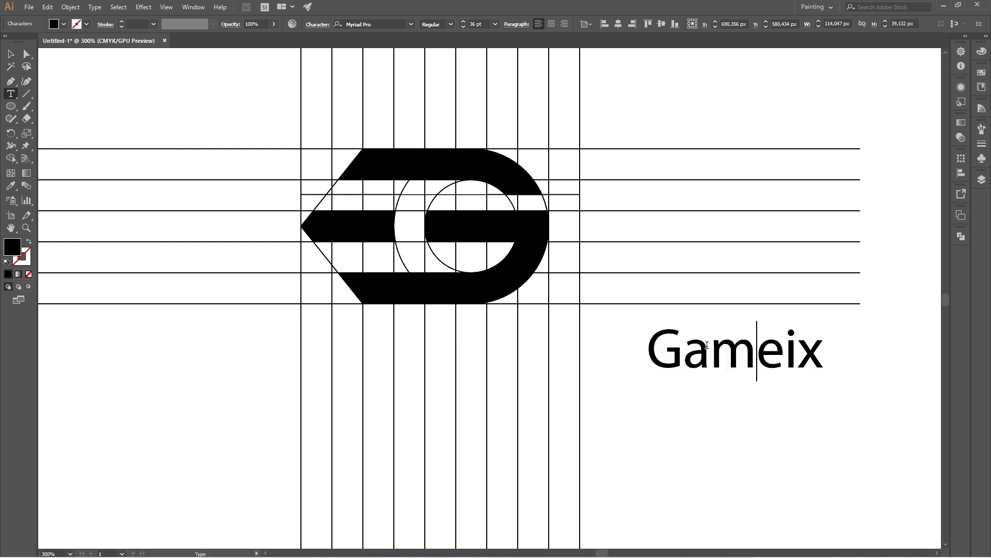
{"action": "left_click_drag", "start_coordinate": [651, 329], "coordinate": [751, 357]}
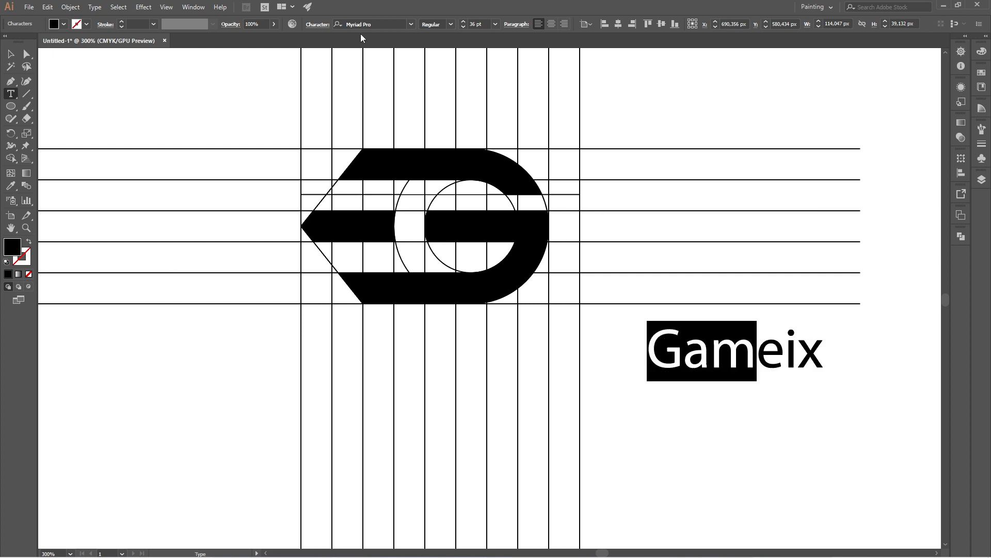
{"action": "left_click", "coordinate": [387, 25]}
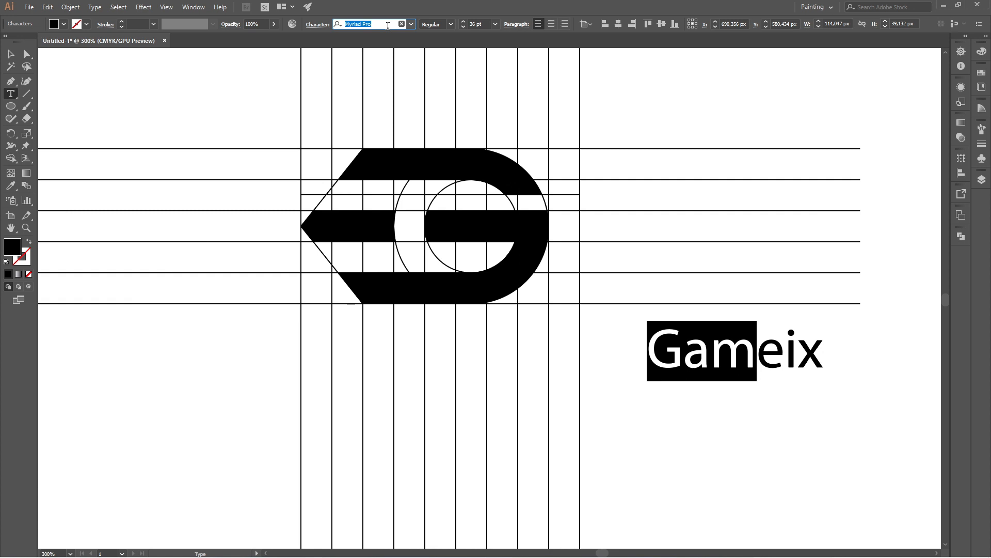
{"action": "type", "text": "pop"}
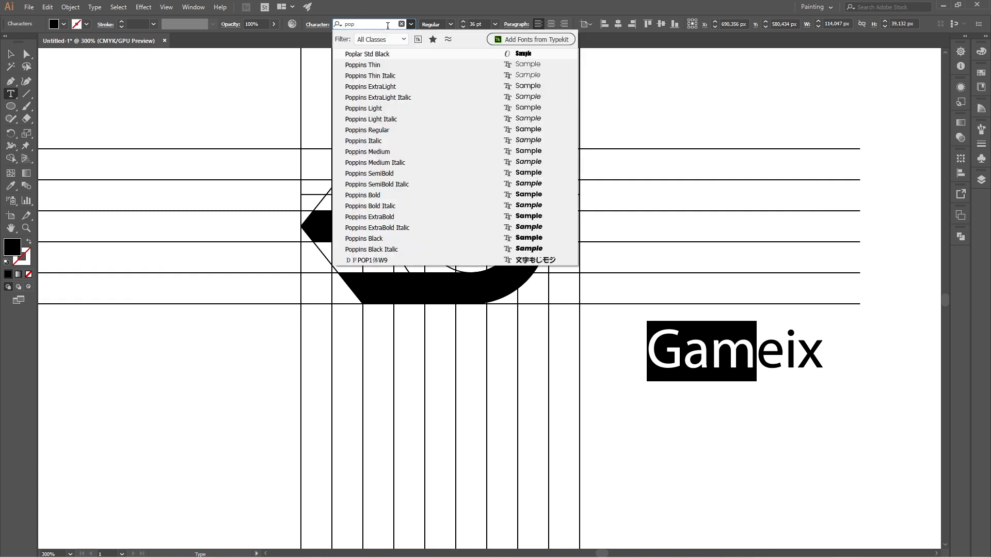
{"action": "left_click", "coordinate": [385, 195]}
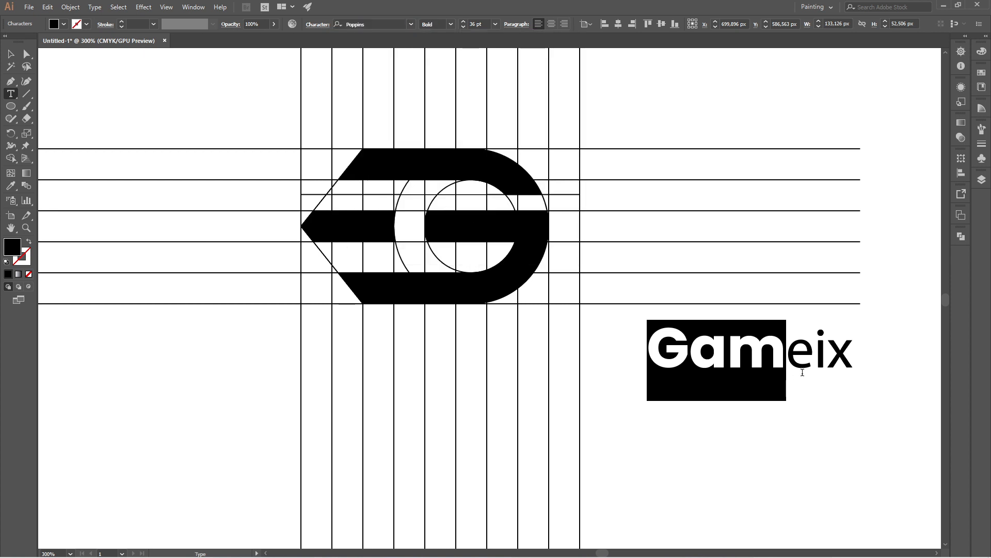
Step: Set the remaining letters "eix" of the wordmark in Poppins Regular
{"action": "left_click", "coordinate": [814, 361]}
{"action": "left_click_drag", "start_coordinate": [787, 356], "coordinate": [854, 357]}
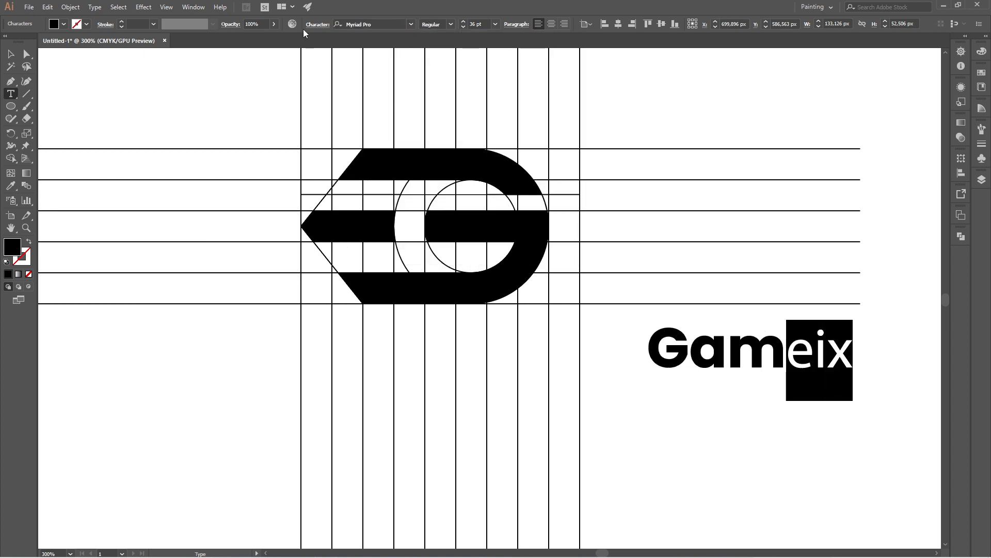
{"action": "left_click", "coordinate": [412, 24]}
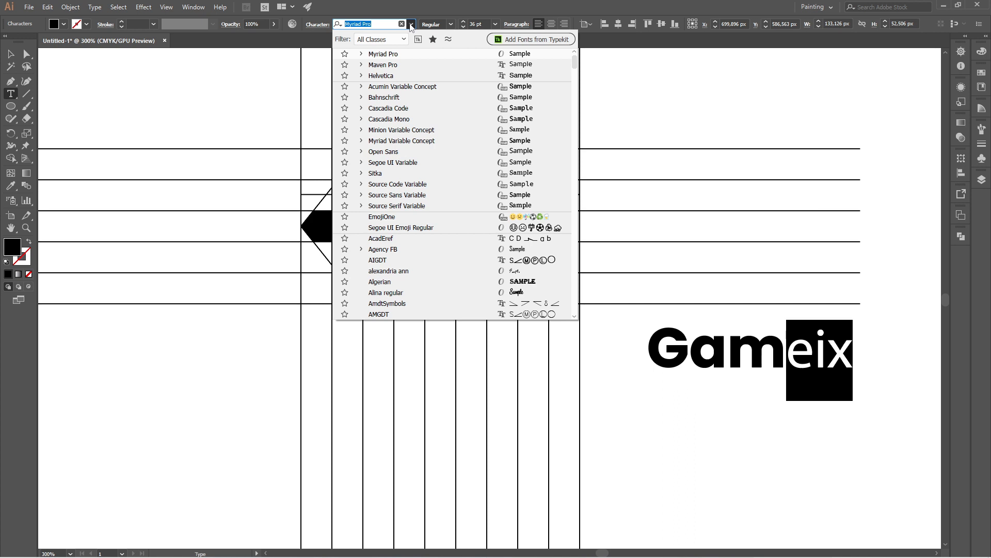
{"action": "type", "text": "po"}
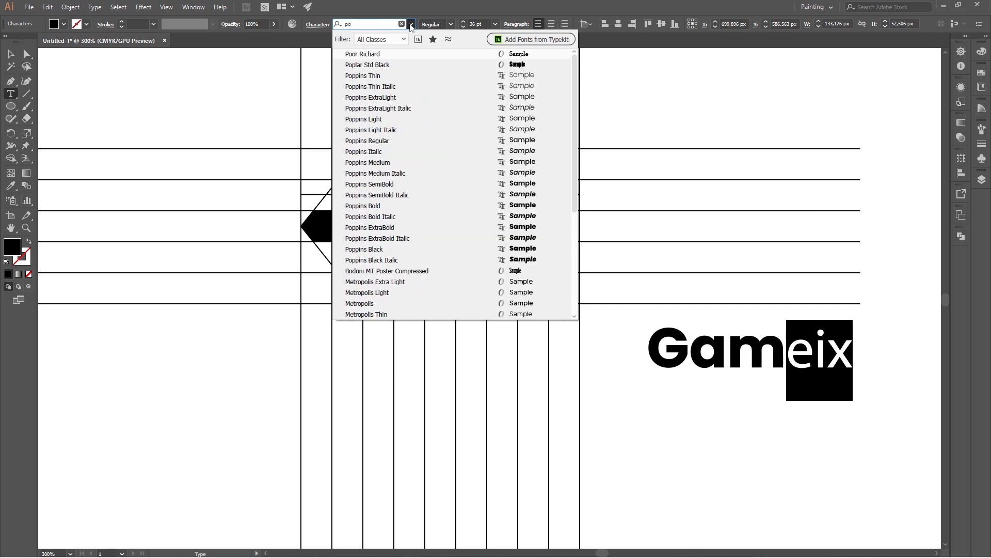
{"action": "type", "text": "p"}
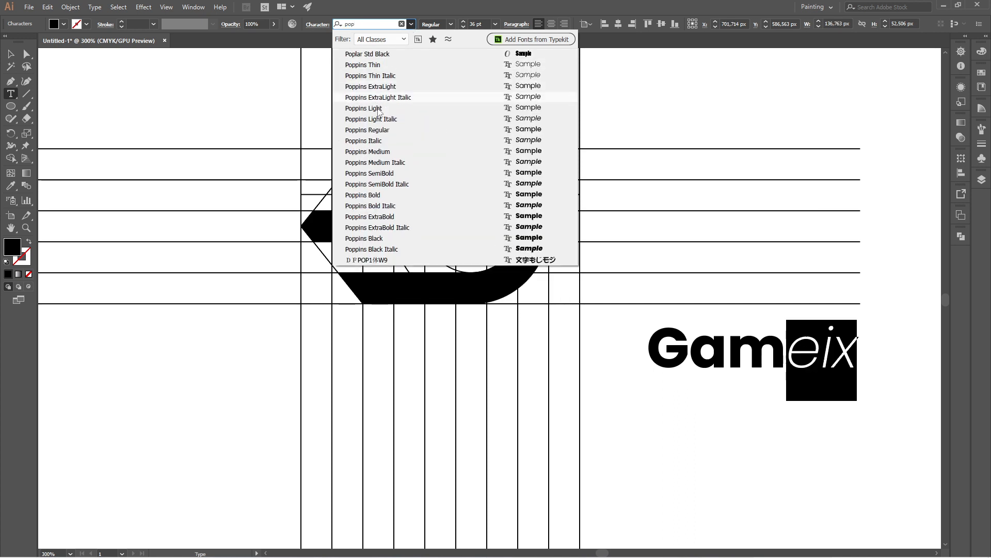
{"action": "left_click", "coordinate": [421, 130]}
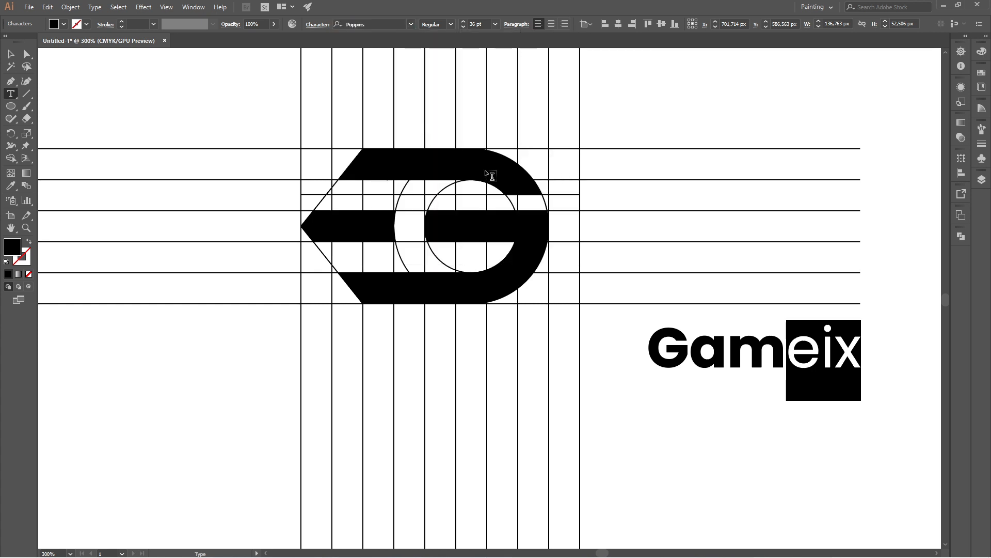
Step: Move the Gameix wordmark directly beside the logo mark, level with its middle bar, and deselect it
{"action": "left_click", "coordinate": [12, 55]}
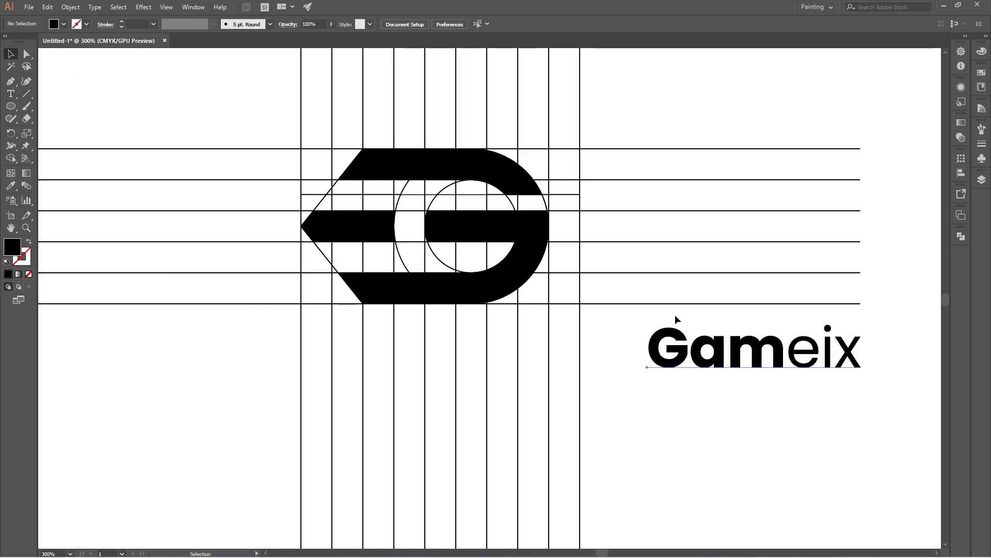
{"action": "left_click_drag", "start_coordinate": [676, 318], "coordinate": [608, 207]}
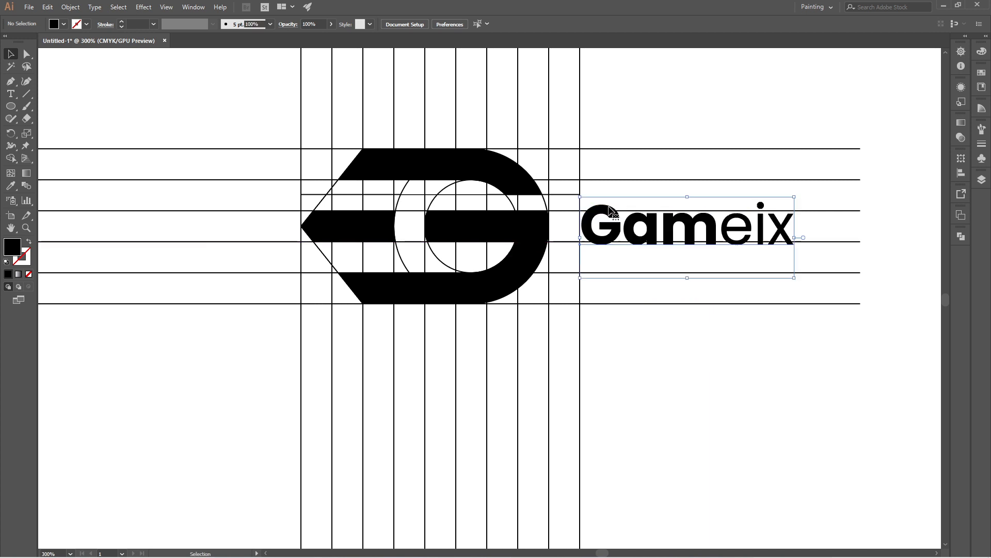
{"action": "left_click", "coordinate": [712, 357]}
Step: Select the three black logo shapes together with the Gameix wordmark and cut them to the clipboard
{"action": "scroll", "coordinate": [480, 232], "scroll_direction": "down", "scroll_amount": 4}
{"action": "scroll", "coordinate": [502, 223], "scroll_direction": "up", "scroll_amount": 2}
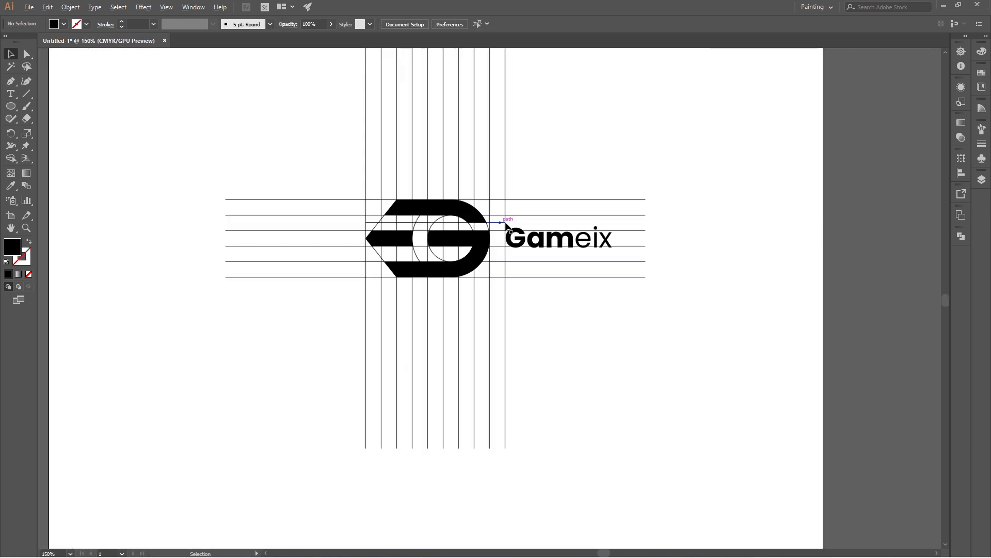
{"action": "left_click", "coordinate": [395, 243]}
{"action": "left_click", "coordinate": [457, 216], "text": "shift"}
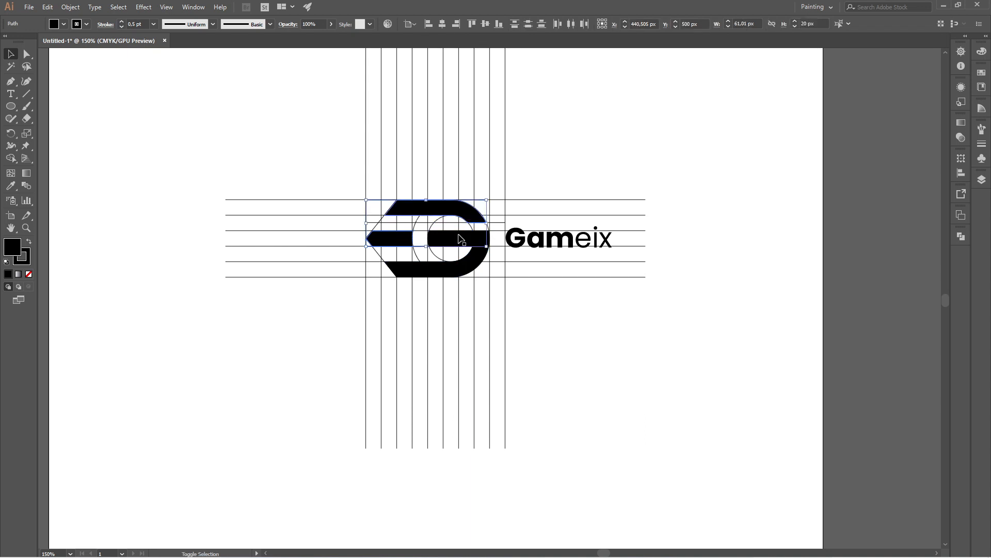
{"action": "left_click", "coordinate": [455, 268], "text": "shift"}
{"action": "left_click", "coordinate": [535, 247], "text": "shift"}
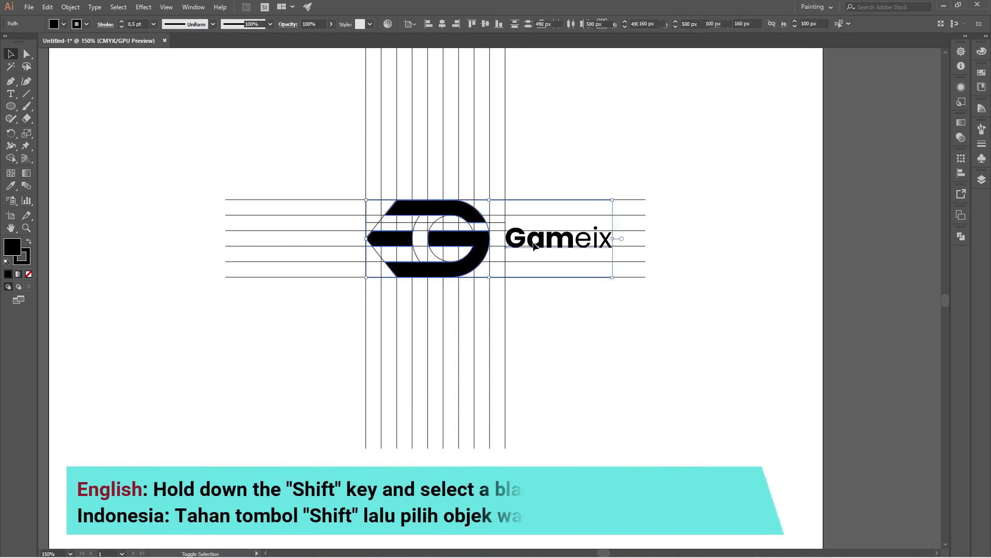
{"action": "key", "text": "ctrl+x"}
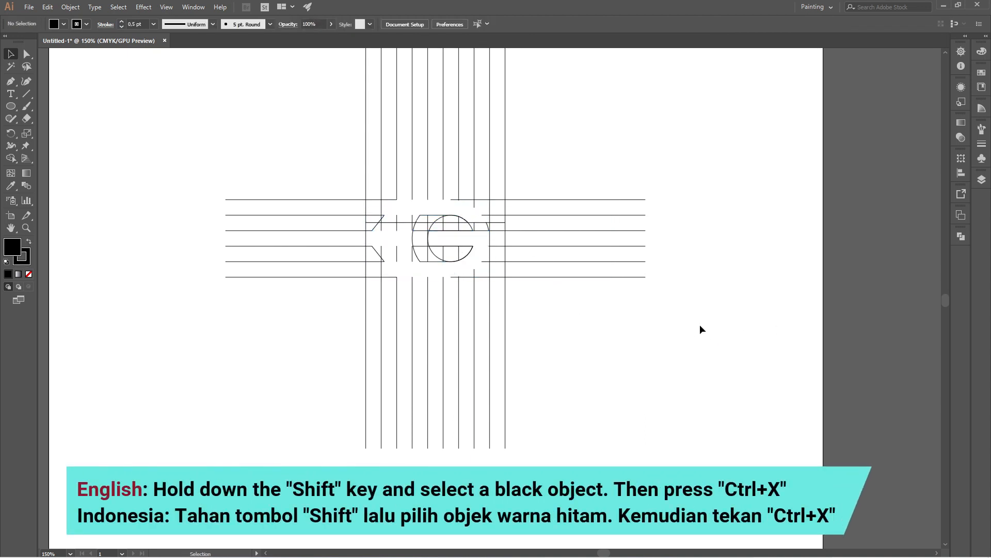
Step: Delete all remaining grid lines and circle outlines, and paste the cut logo and wordmark in front at their original position
{"action": "left_click_drag", "start_coordinate": [306, 132], "coordinate": [615, 384]}
{"action": "key", "text": "Delete"}
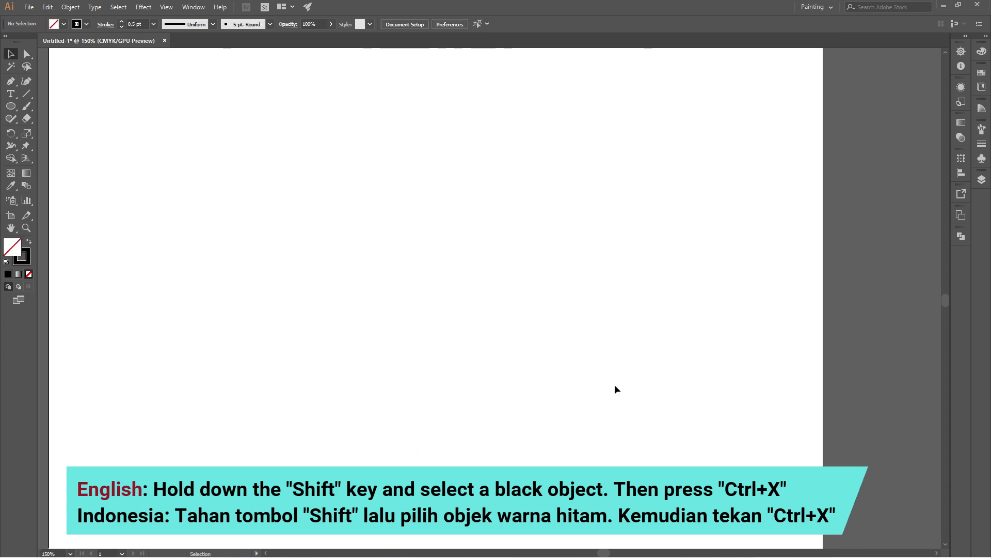
{"action": "key", "text": "ctrl+f"}
{"action": "left_click", "coordinate": [584, 330]}
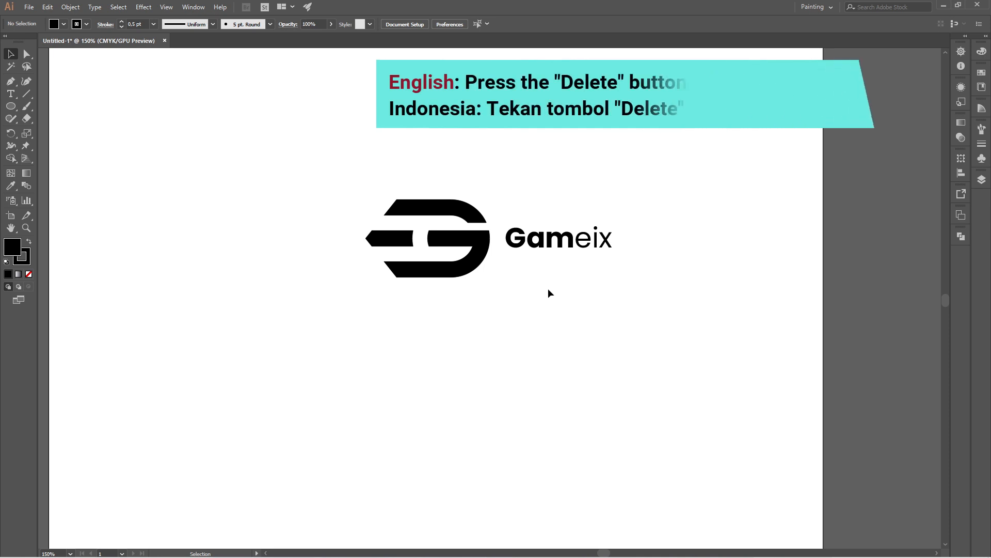
Step: Remove the stroke from the entire logo mark and wordmark, and deselect them
{"action": "left_click_drag", "start_coordinate": [324, 146], "coordinate": [662, 332]}
{"action": "left_click", "coordinate": [87, 24]}
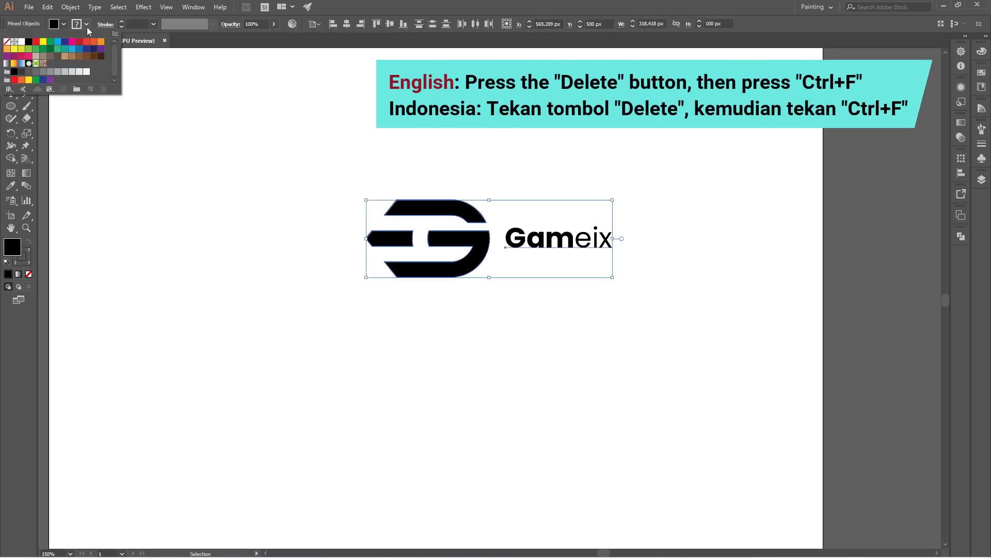
{"action": "left_click", "coordinate": [6, 42]}
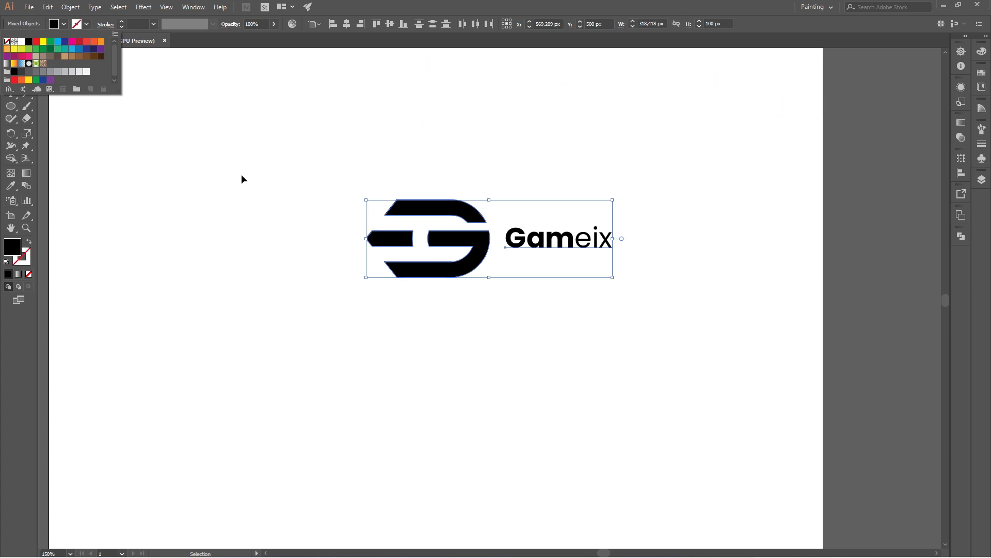
{"action": "left_click", "coordinate": [272, 194]}
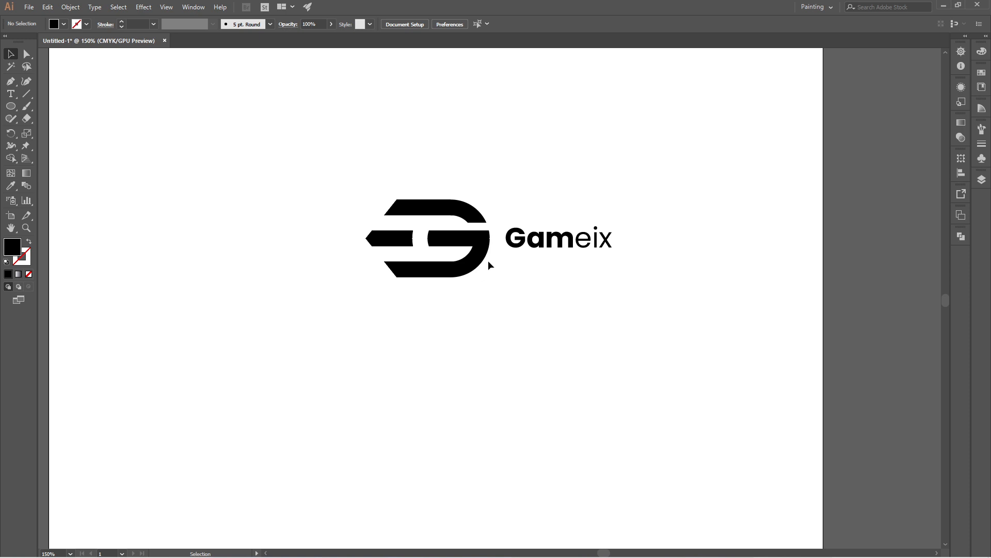
Step: Group the two black shapes that form the G, leaving out the pointed bar, and deselect the group
{"action": "left_click", "coordinate": [481, 243]}
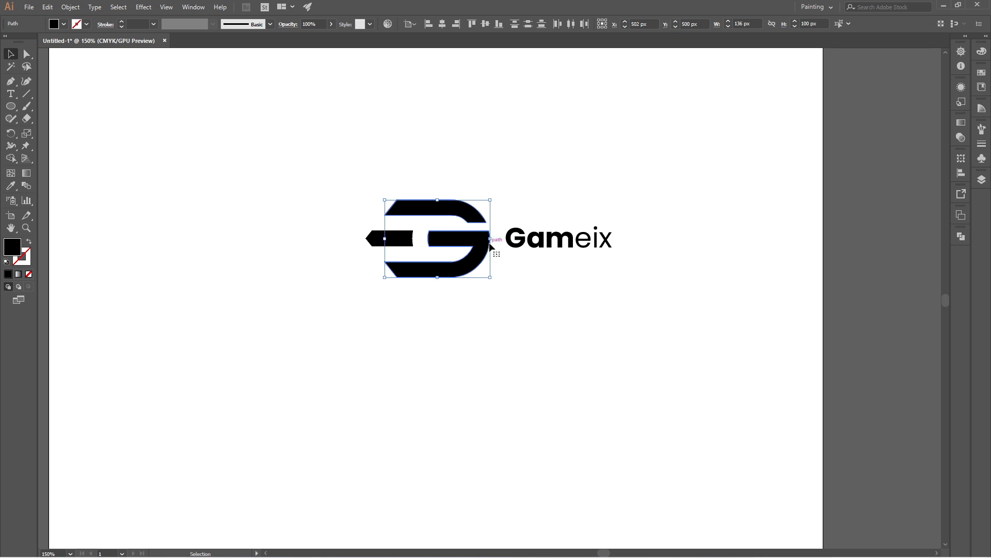
{"action": "right_click", "coordinate": [487, 247]}
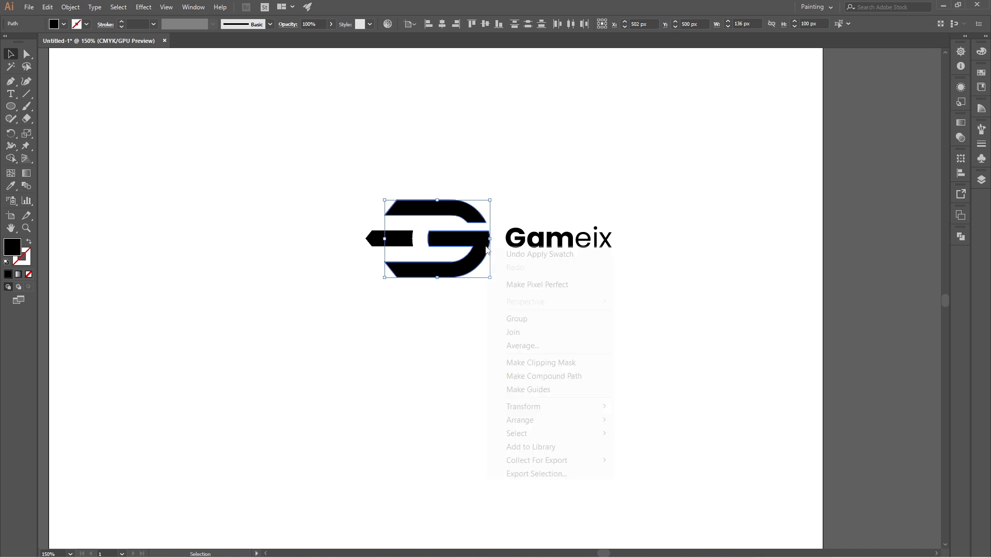
{"action": "left_click", "coordinate": [522, 319]}
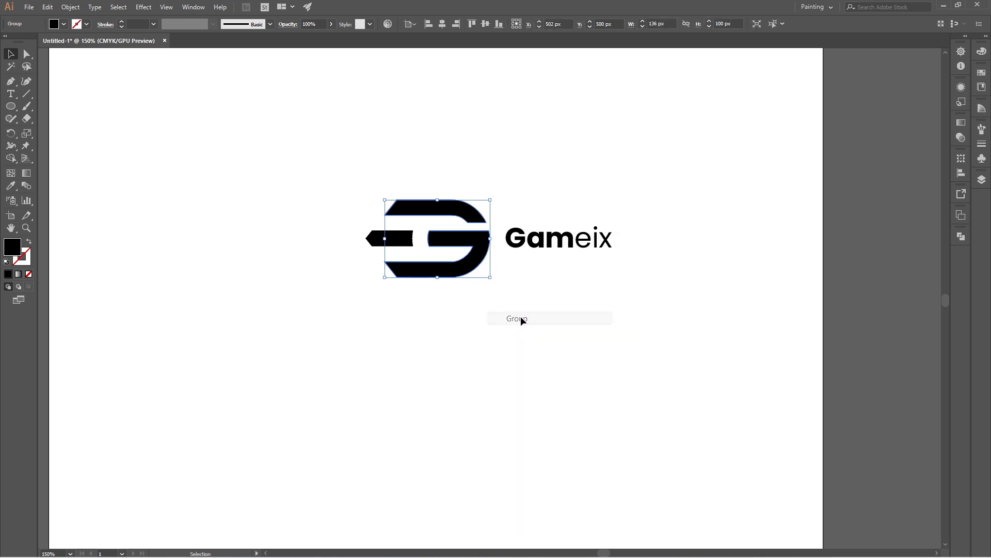
{"action": "left_click", "coordinate": [572, 337]}
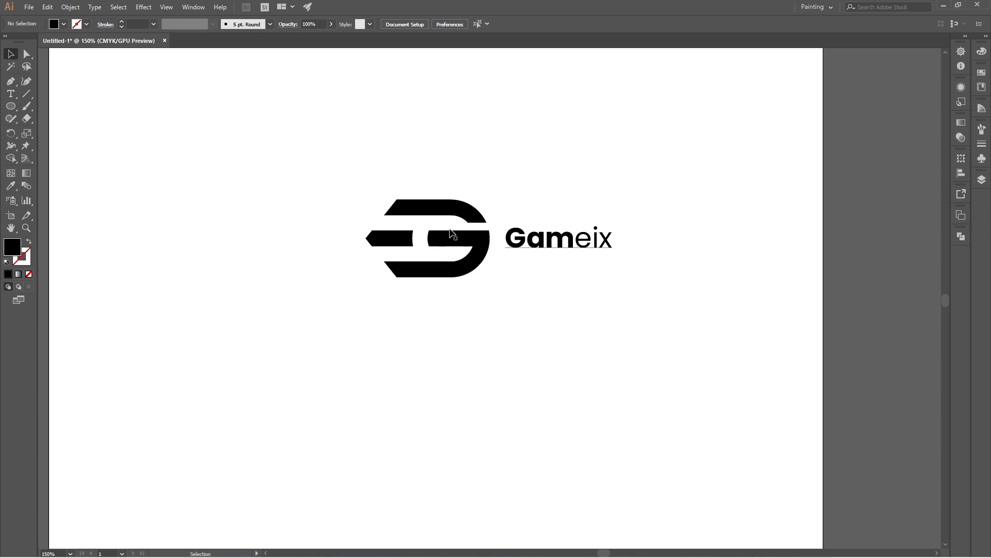
Step: Apply a linear gradient fill to the grouped G shapes and set the gradient's starting color to light blue
{"action": "left_click", "coordinate": [449, 212]}
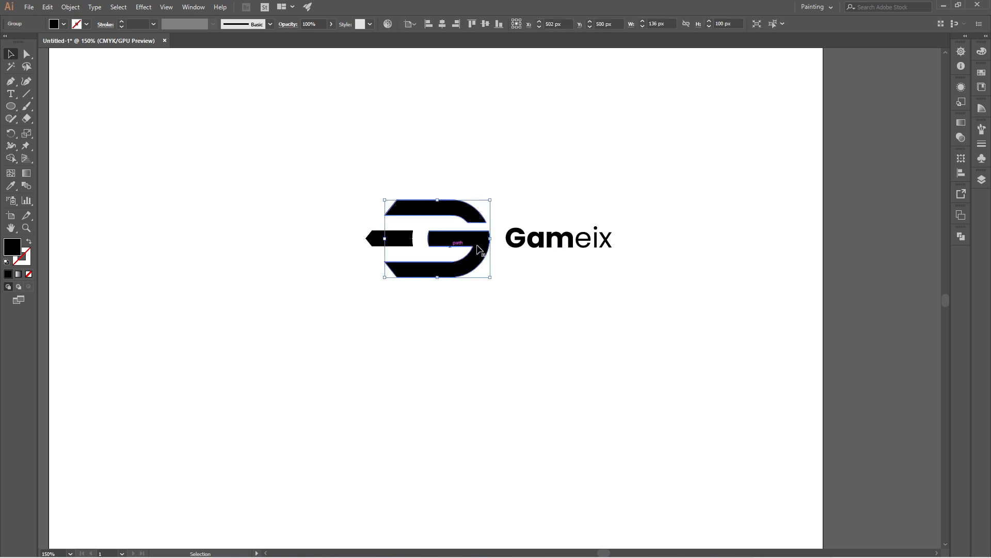
{"action": "left_click", "coordinate": [21, 277]}
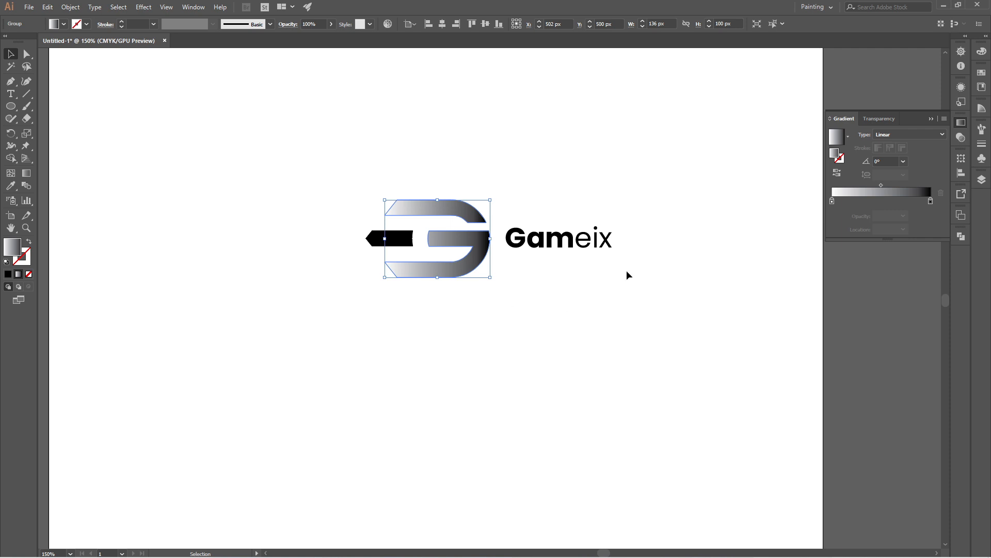
{"action": "double_click", "coordinate": [832, 201]}
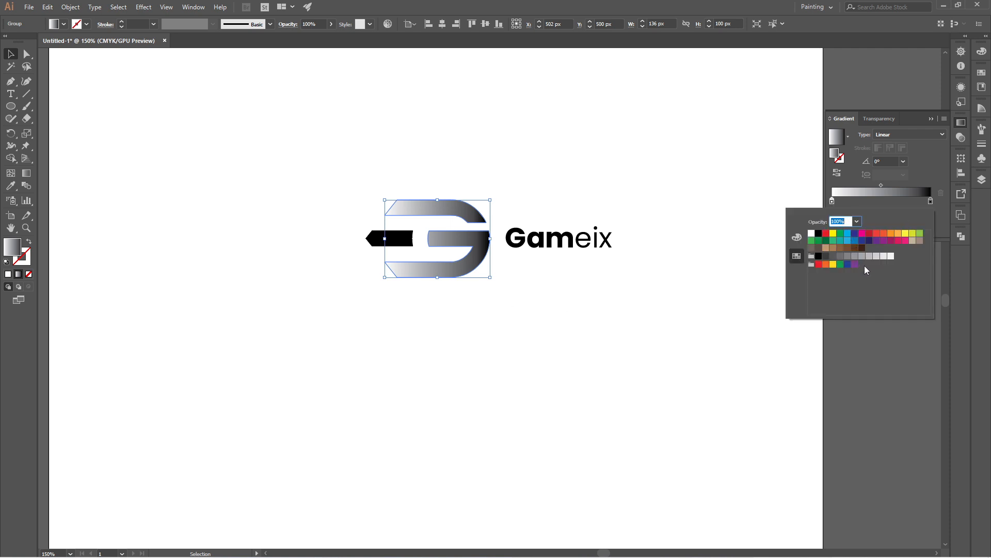
{"action": "left_click", "coordinate": [855, 242]}
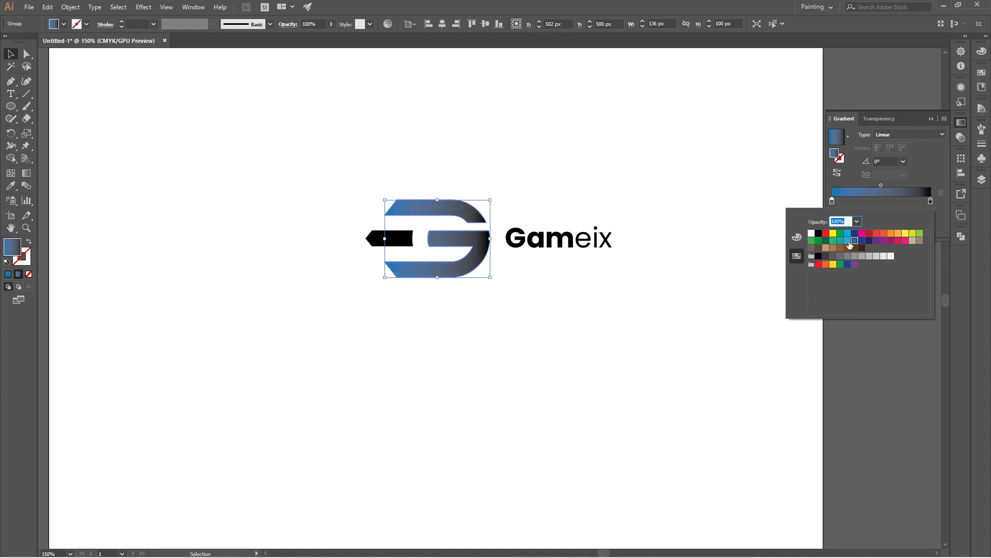
{"action": "left_click", "coordinate": [849, 241]}
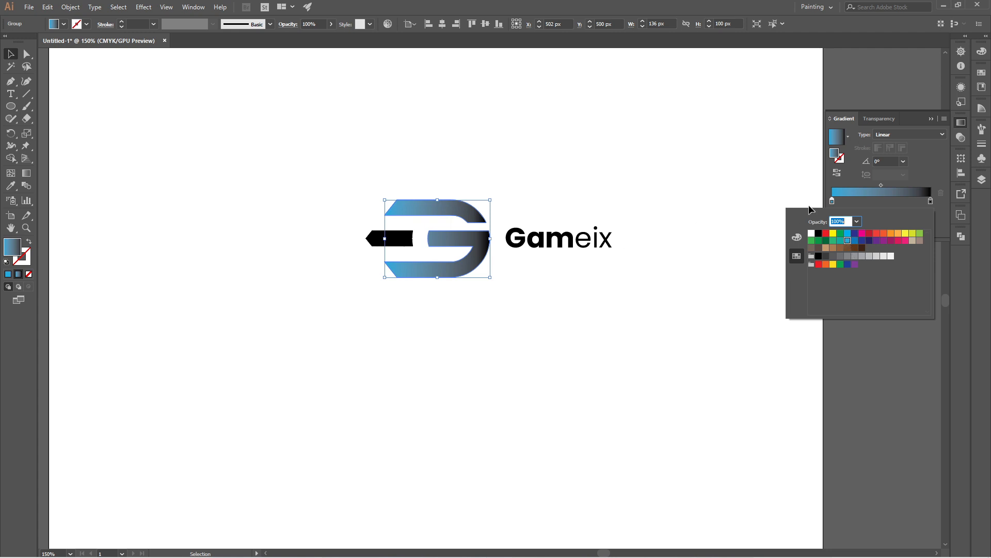
{"action": "left_click", "coordinate": [783, 185]}
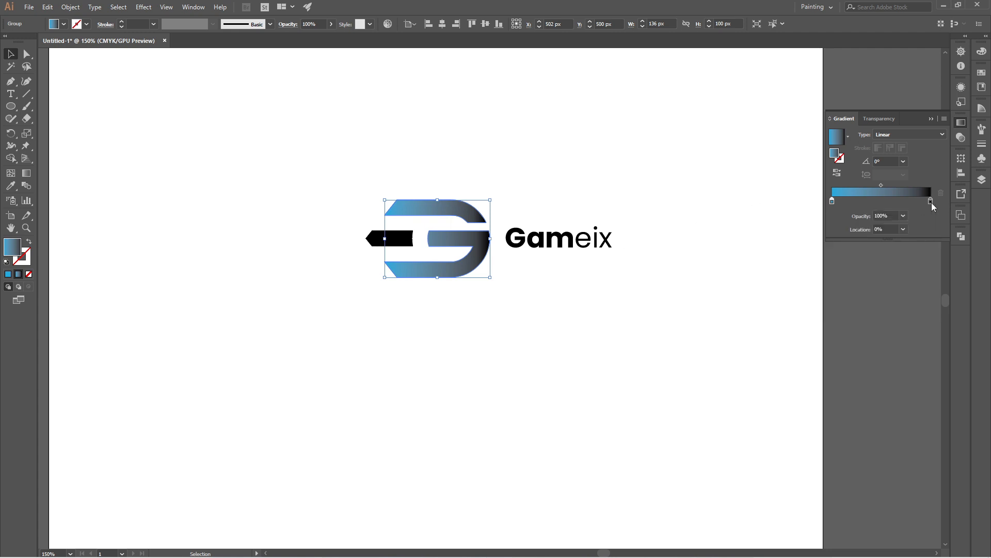
Step: Set the ending color of the G's gradient to dark blue and deselect the artwork
{"action": "double_click", "coordinate": [931, 201]}
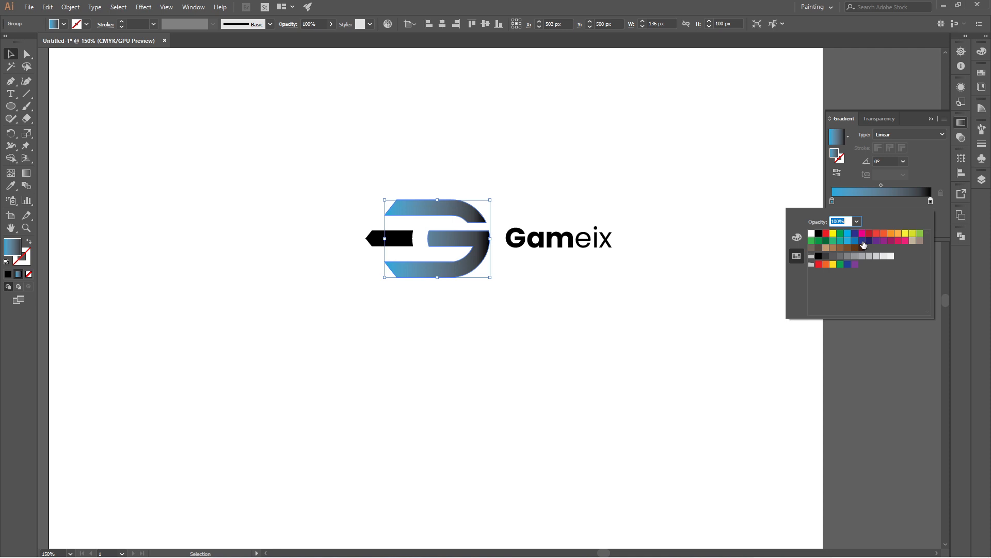
{"action": "left_click", "coordinate": [863, 242]}
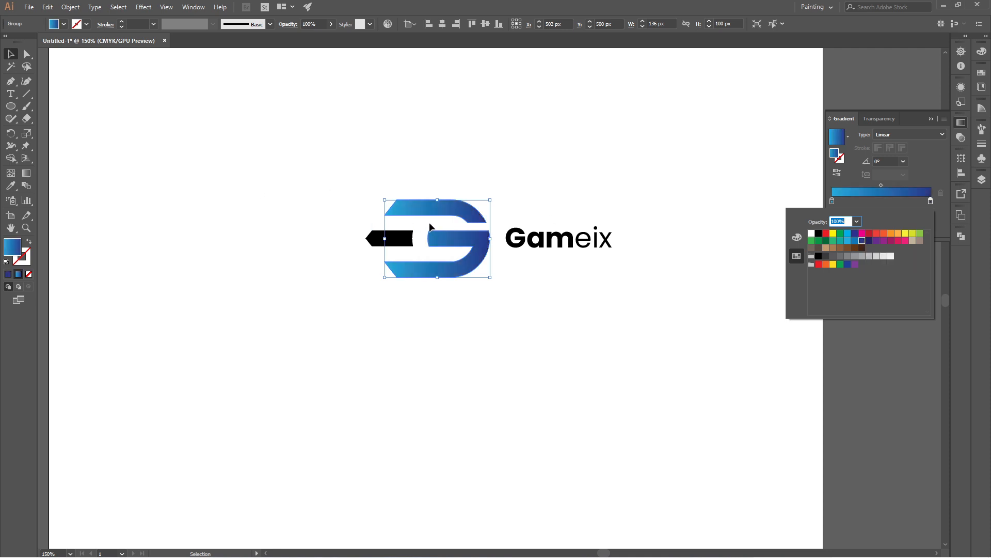
{"action": "left_click", "coordinate": [11, 55]}
{"action": "left_click", "coordinate": [209, 137]}
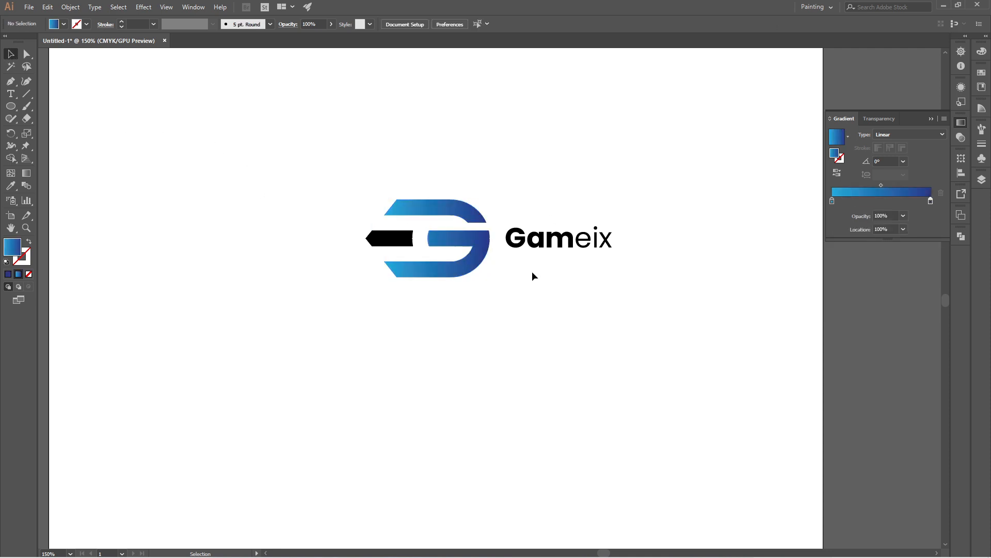
Step: Apply the linear gradient fill to the black pointed bar, set the gradient's ending color to light blue, and deselect the bar
{"action": "left_click", "coordinate": [400, 236]}
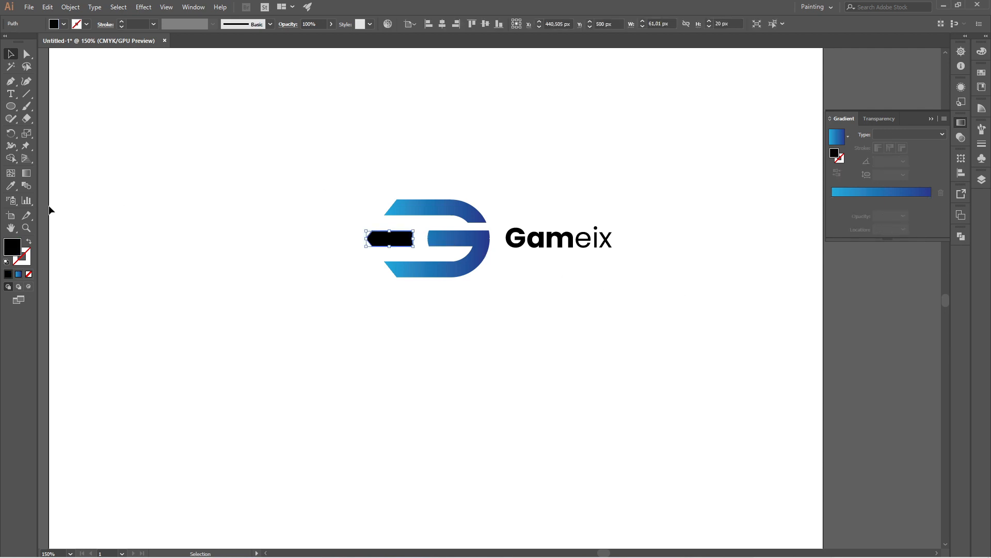
{"action": "left_click", "coordinate": [19, 274]}
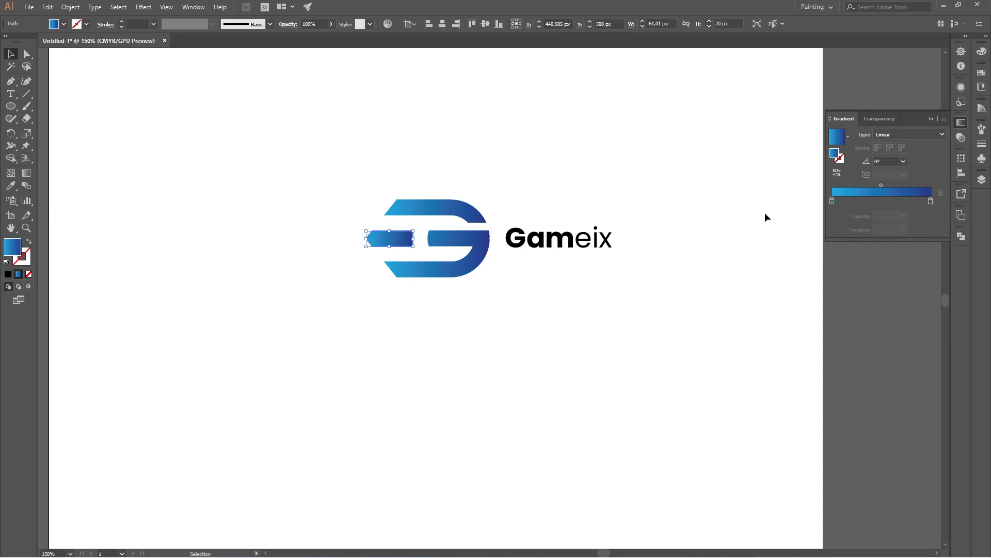
{"action": "double_click", "coordinate": [931, 201]}
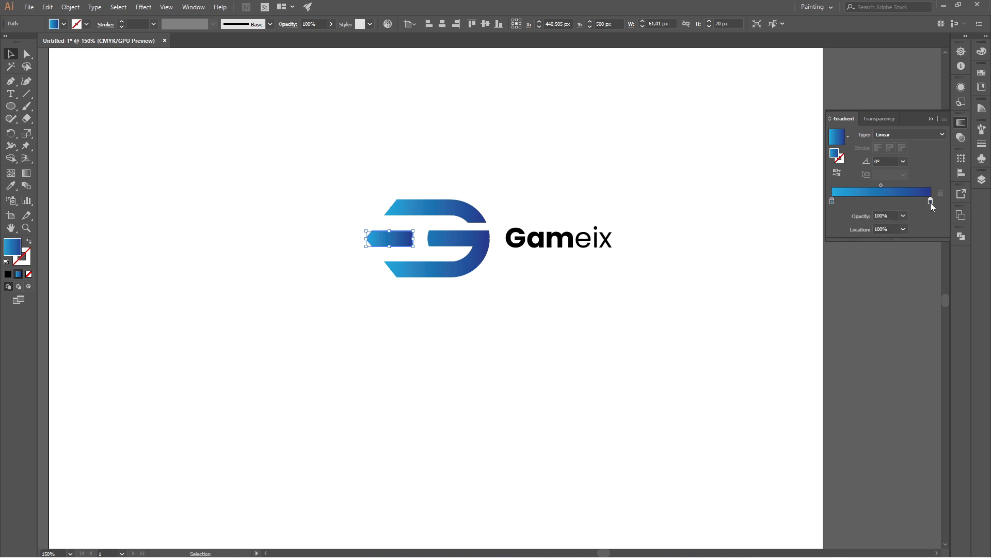
{"action": "left_click", "coordinate": [848, 237]}
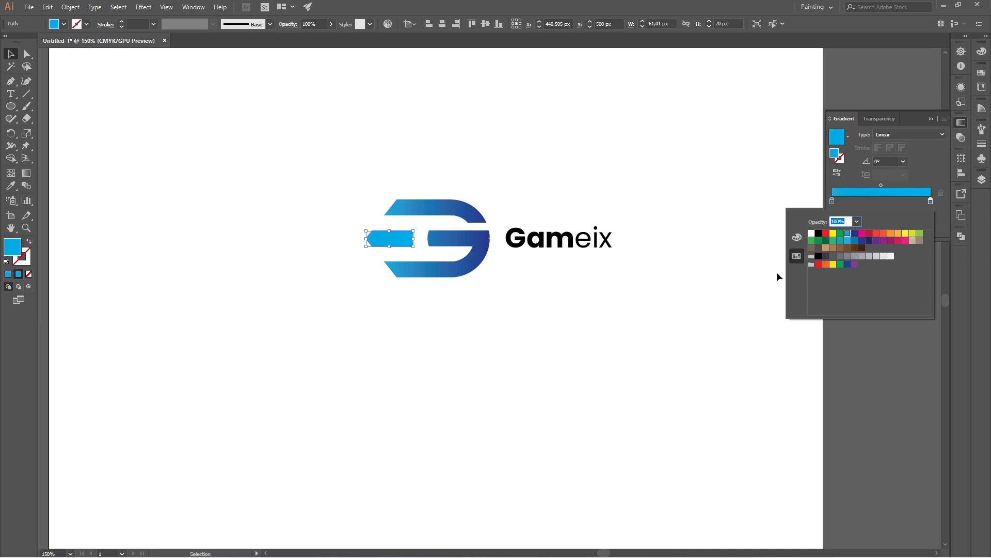
{"action": "left_click", "coordinate": [431, 150]}
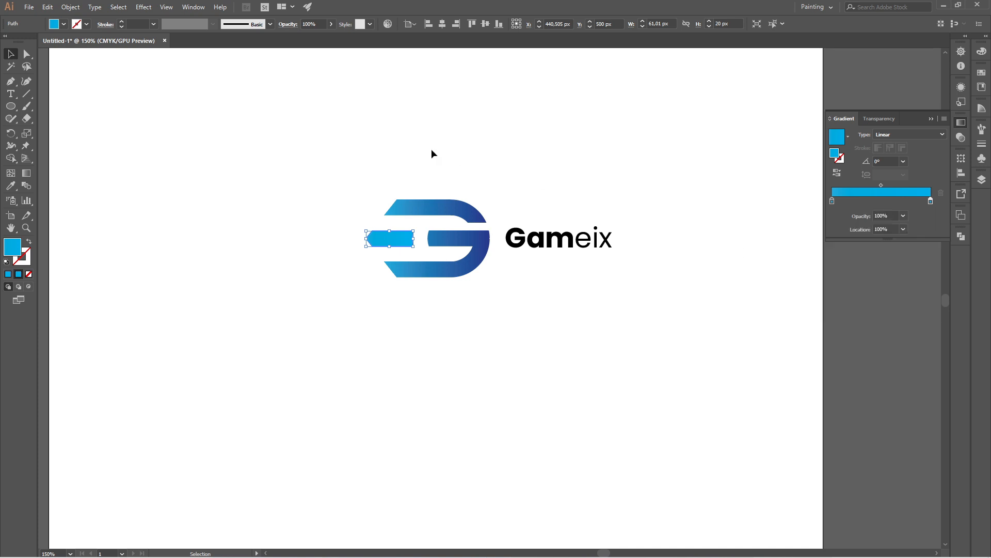
{"action": "double_click", "coordinate": [832, 201]}
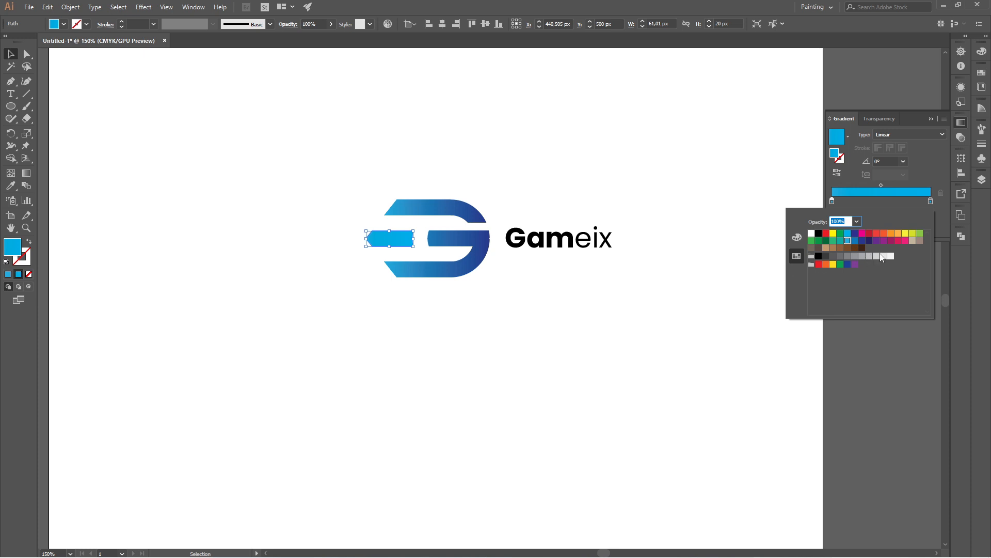
{"action": "key", "text": "Escape"}
{"action": "left_click", "coordinate": [482, 272]}
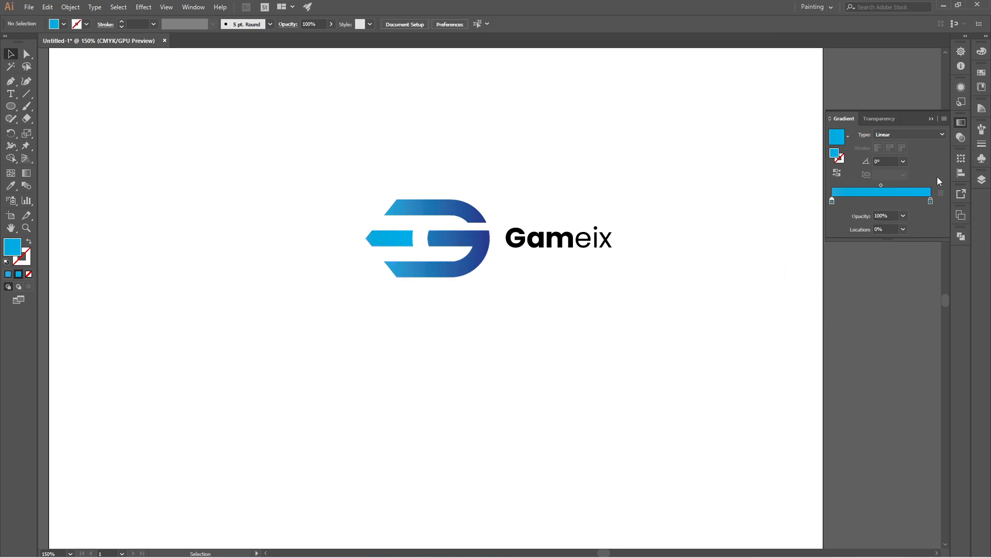
{"action": "left_click", "coordinate": [931, 120]}
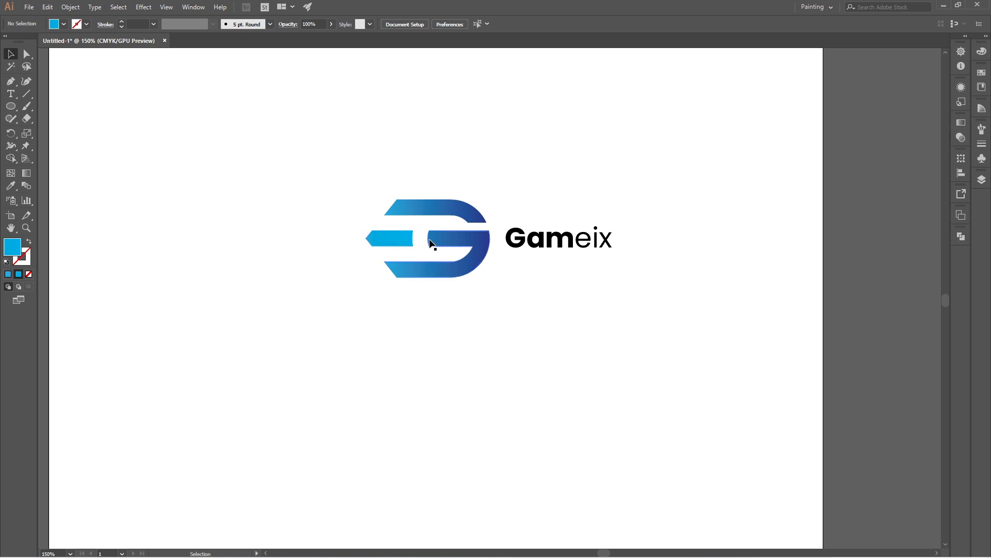
{"action": "scroll", "coordinate": [413, 245], "scroll_direction": "down", "scroll_amount": 2}
{"action": "scroll", "coordinate": [424, 224], "scroll_direction": "up", "scroll_amount": 2}
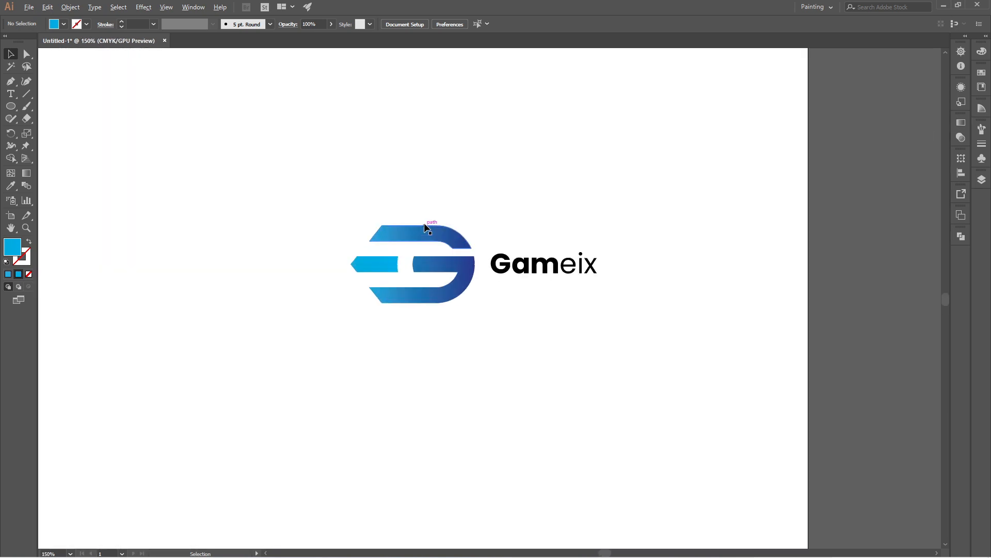
{"action": "left_click", "coordinate": [509, 262]}
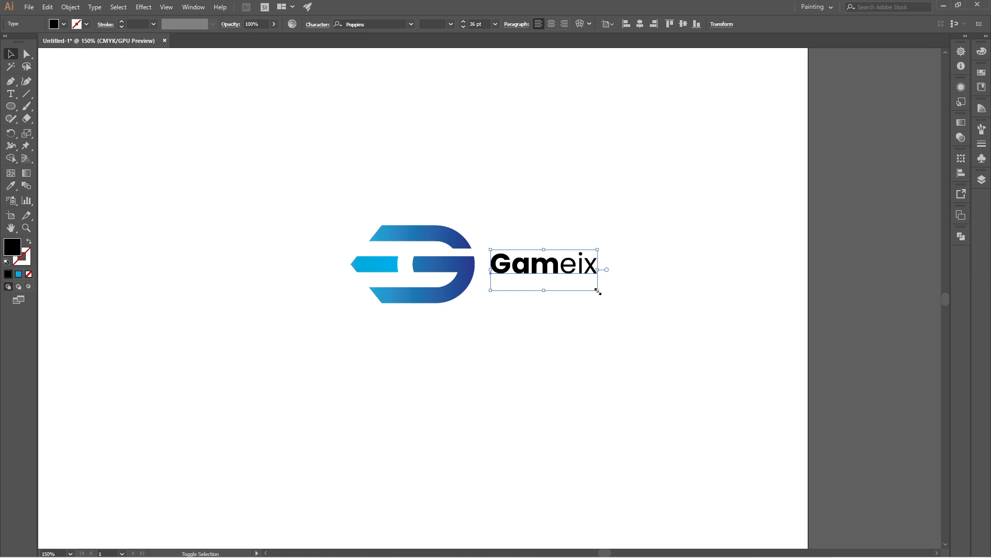
{"action": "left_click_drag", "start_coordinate": [598, 291], "coordinate": [611, 294]}
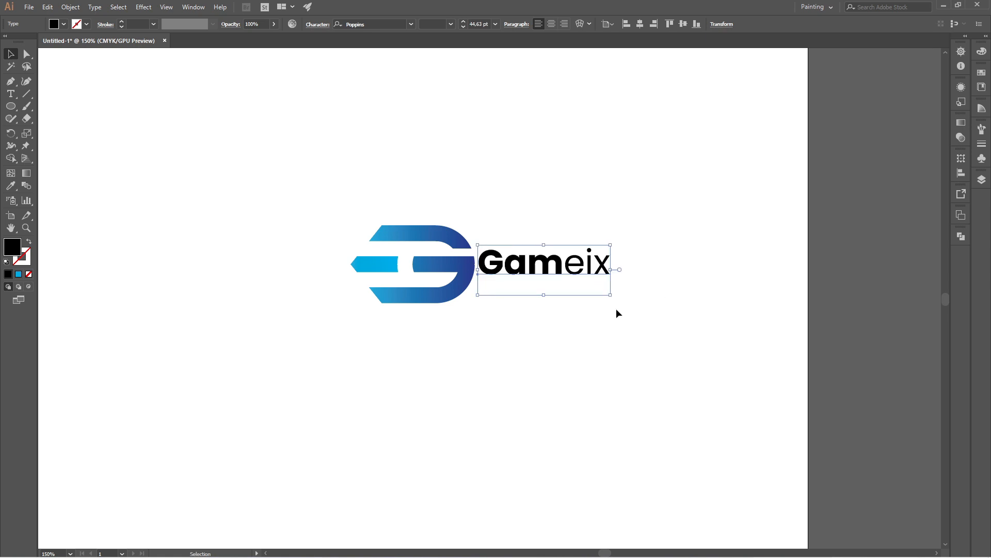
{"action": "key", "text": "ctrl+z"}
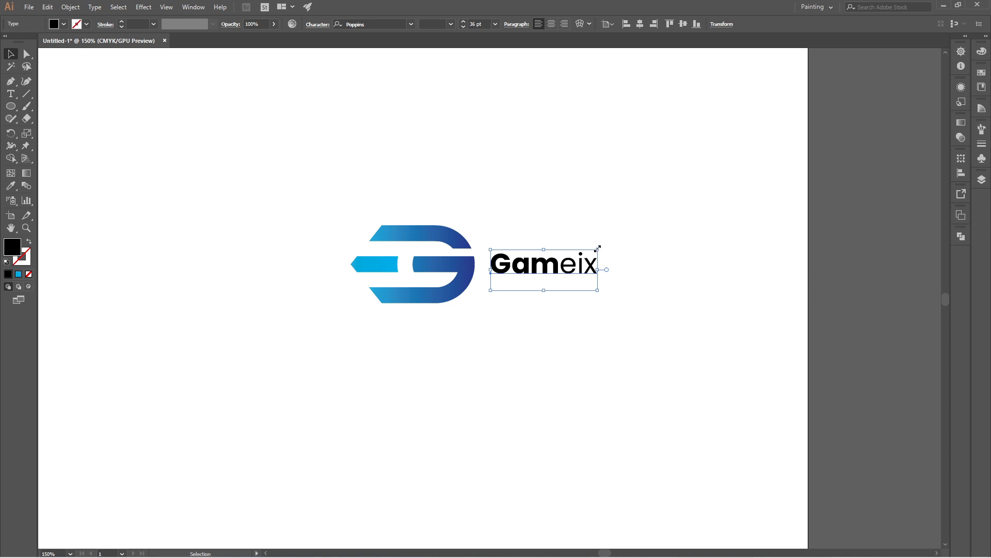
Step: Scale up the "Gameix" wordmark, set its font size to exactly 45 pt, and deselect it
{"action": "left_click_drag", "start_coordinate": [597, 249], "coordinate": [619, 241]}
{"action": "key", "text": "ctrl+z"}
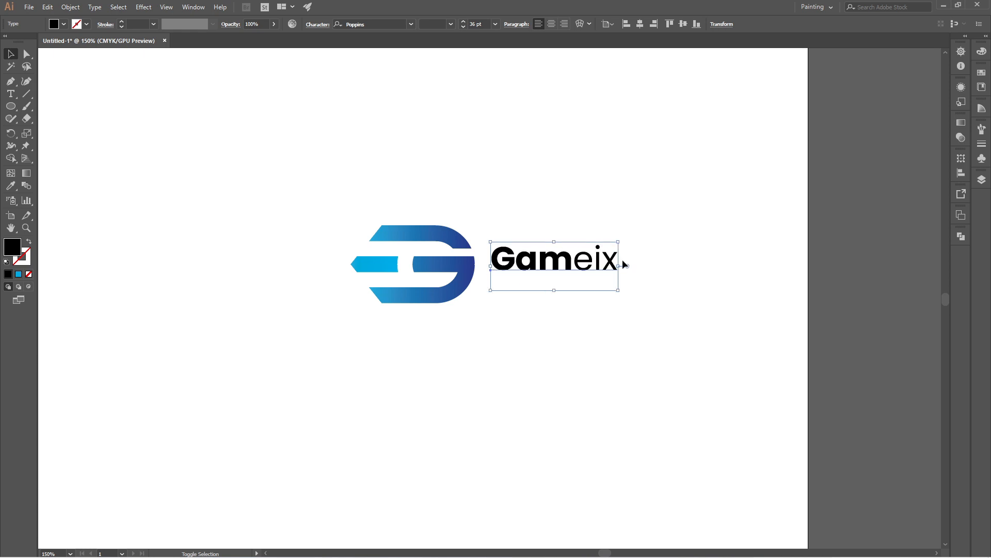
{"action": "left_click", "coordinate": [634, 306]}
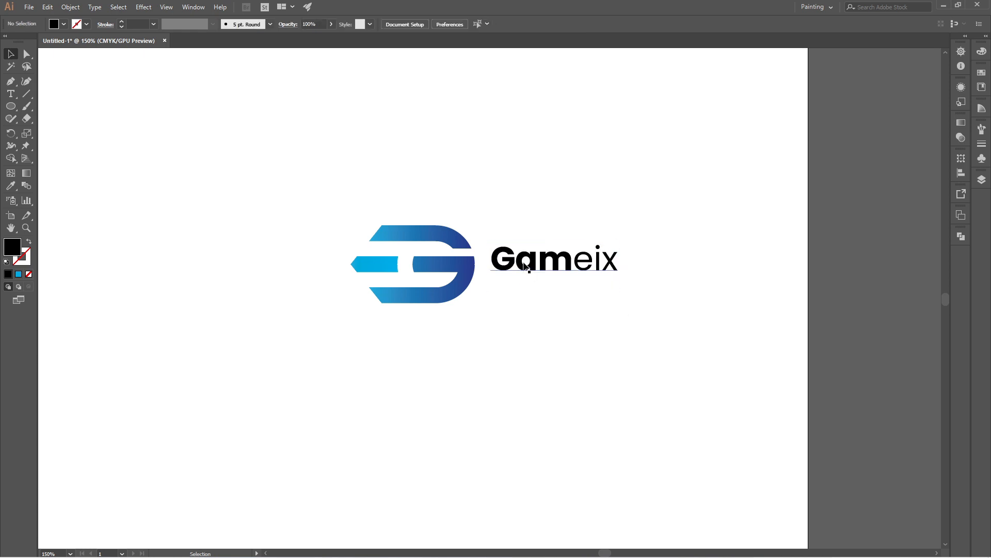
{"action": "left_click", "coordinate": [542, 268]}
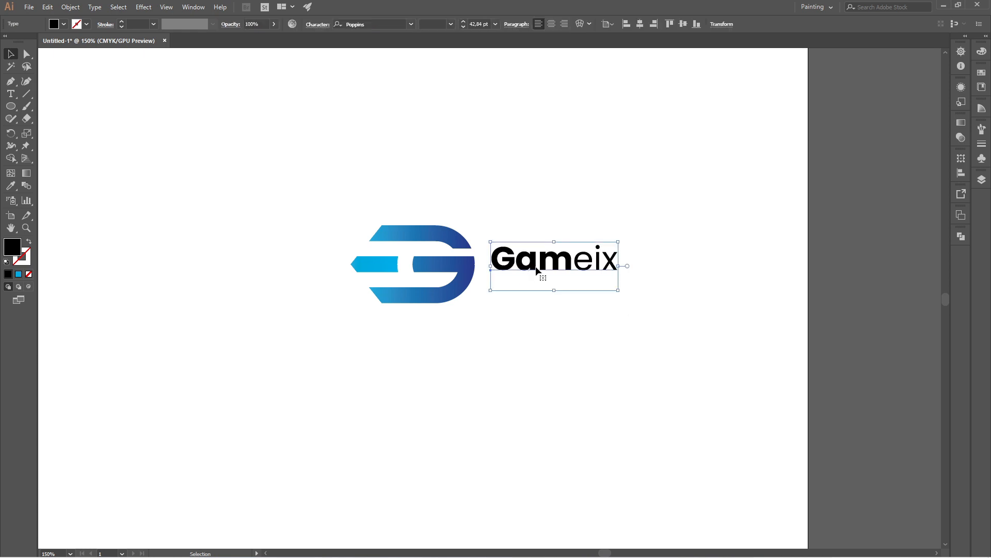
{"action": "left_click", "coordinate": [487, 25]}
{"action": "key", "text": "ctrl+a"}
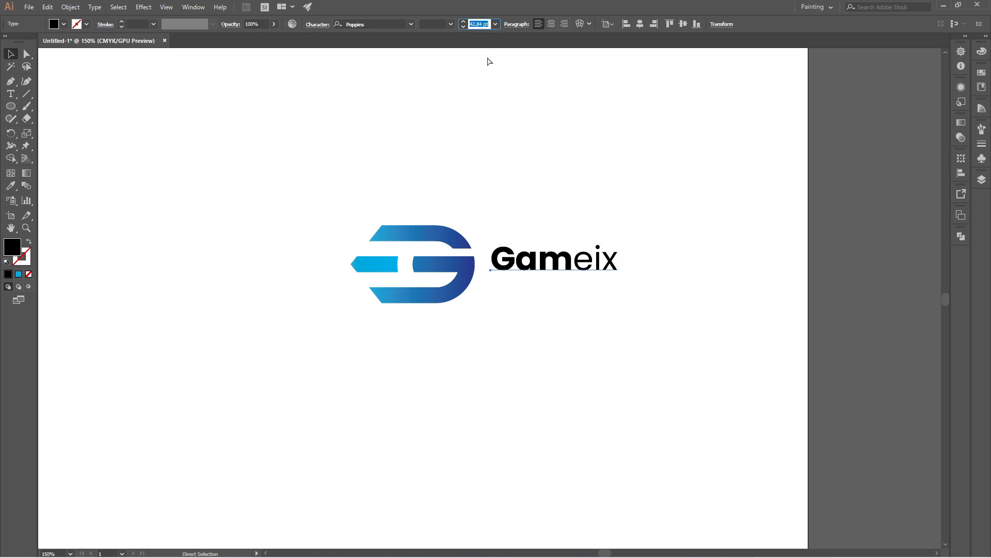
{"action": "type", "text": "45"}
{"action": "key", "text": "Return"}
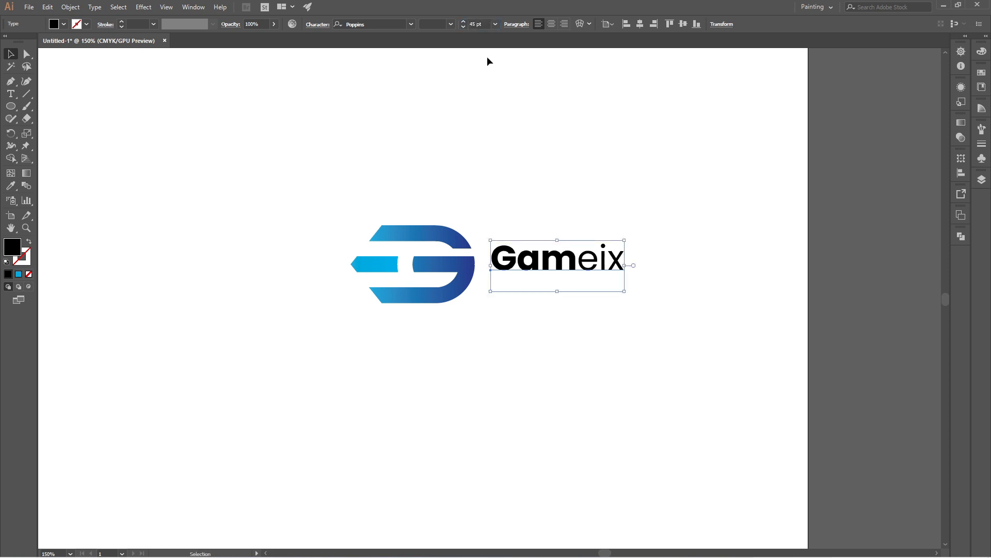
{"action": "left_click", "coordinate": [514, 326]}
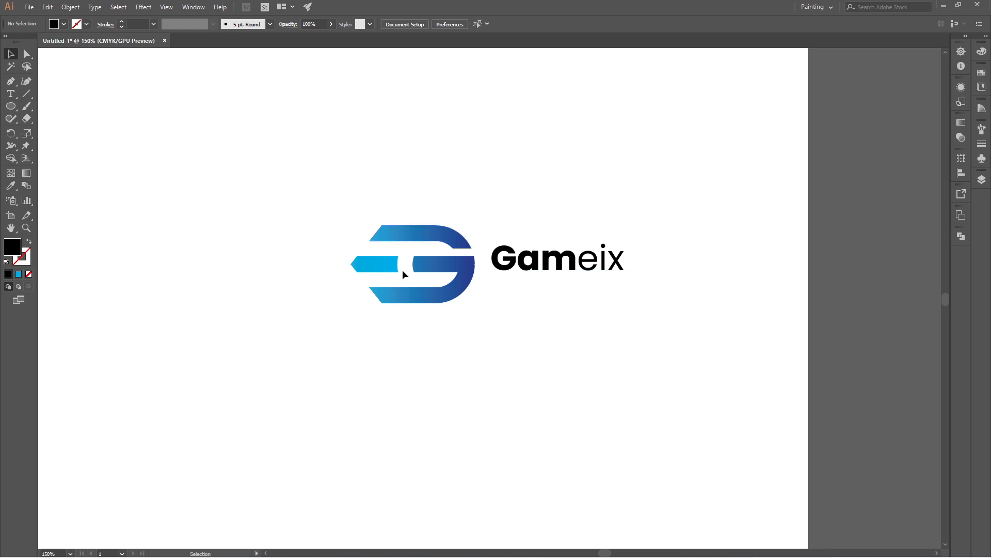
Step: Group the pointed bar with the G shapes as one logo mark and deselect the group
{"action": "left_click_drag", "start_coordinate": [328, 194], "coordinate": [482, 331]}
{"action": "right_click", "coordinate": [471, 272]}
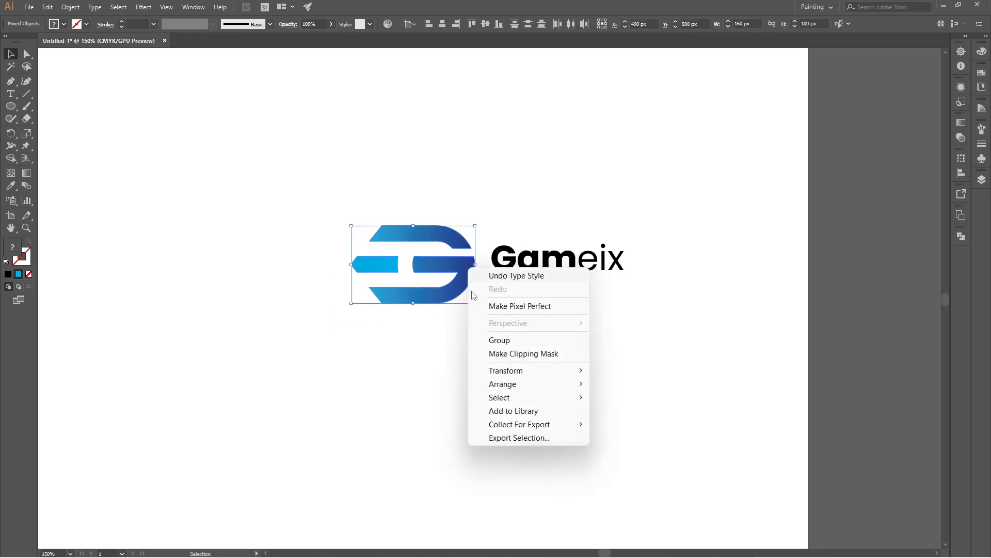
{"action": "left_click", "coordinate": [523, 339]}
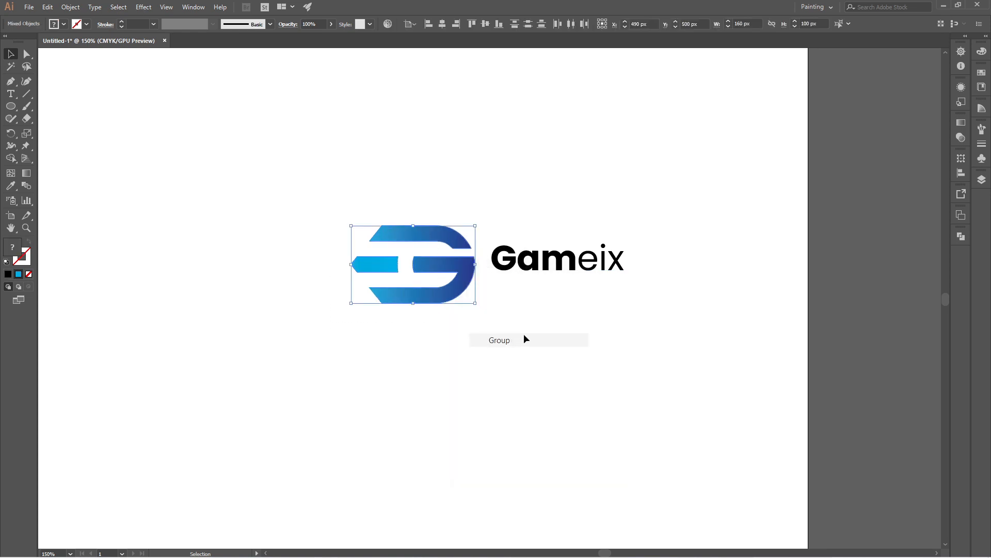
{"action": "left_click", "coordinate": [553, 327]}
Step: Center the "Gameix" wordmark vertically on the logo mark, using the mark as the key object, and deselect both
{"action": "left_click", "coordinate": [522, 266]}
{"action": "left_click", "coordinate": [453, 267], "text": "shift"}
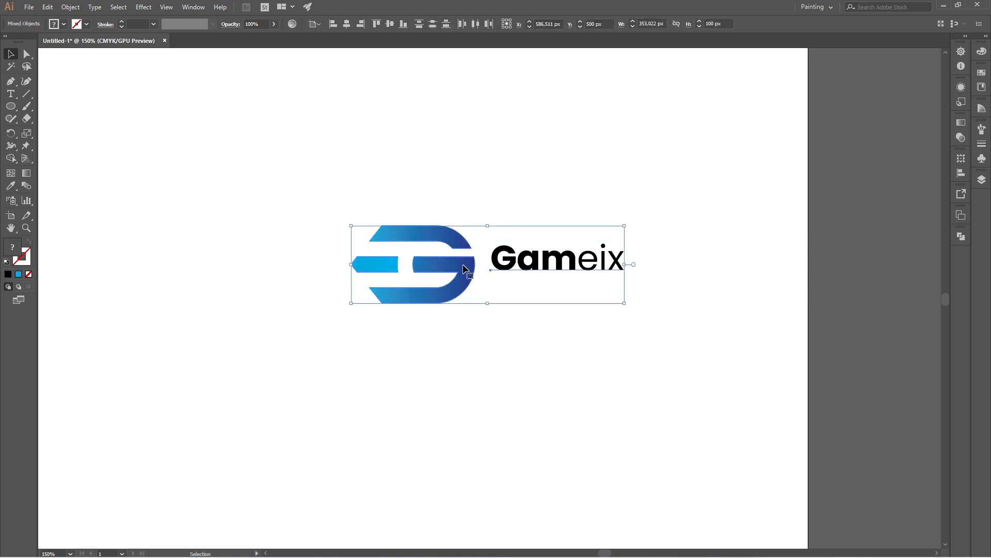
{"action": "left_click", "coordinate": [390, 26]}
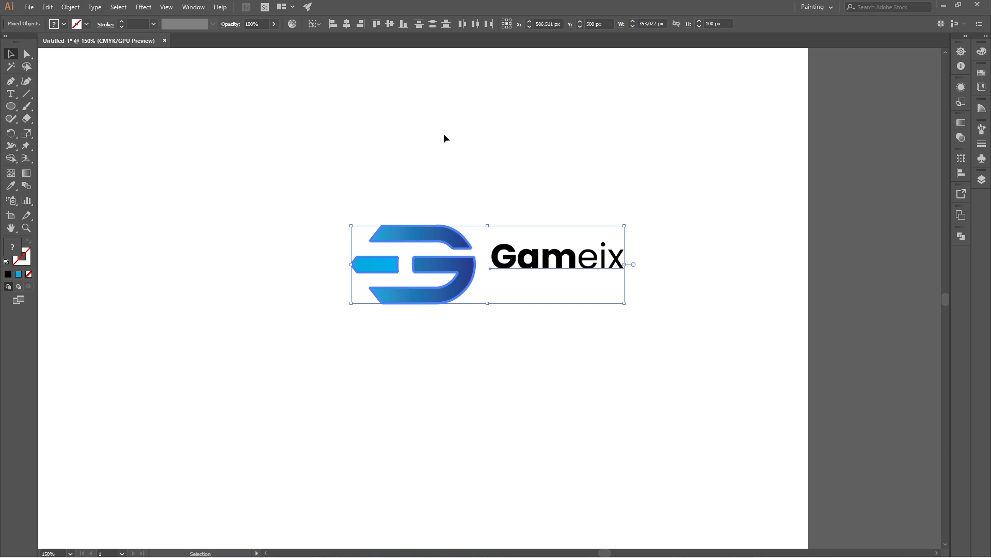
{"action": "left_click", "coordinate": [444, 133]}
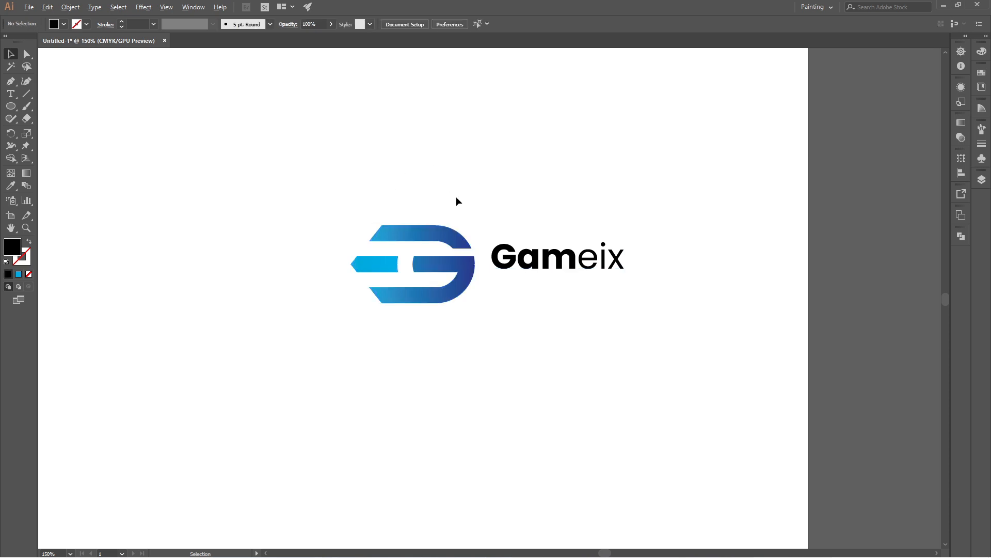
Step: Group the logo mark with the wordmark, center the group horizontally on the artboard, and deselect it
{"action": "scroll", "coordinate": [457, 196], "scroll_direction": "down", "scroll_amount": 3}
{"action": "scroll", "coordinate": [451, 208], "scroll_direction": "up", "scroll_amount": 1}
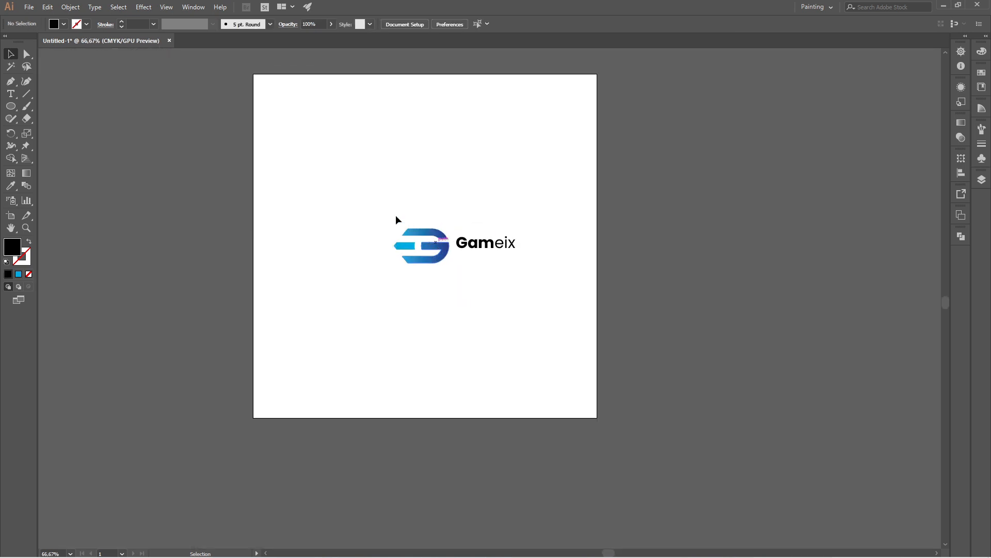
{"action": "left_click_drag", "start_coordinate": [366, 191], "coordinate": [560, 305]}
{"action": "right_click", "coordinate": [444, 249]}
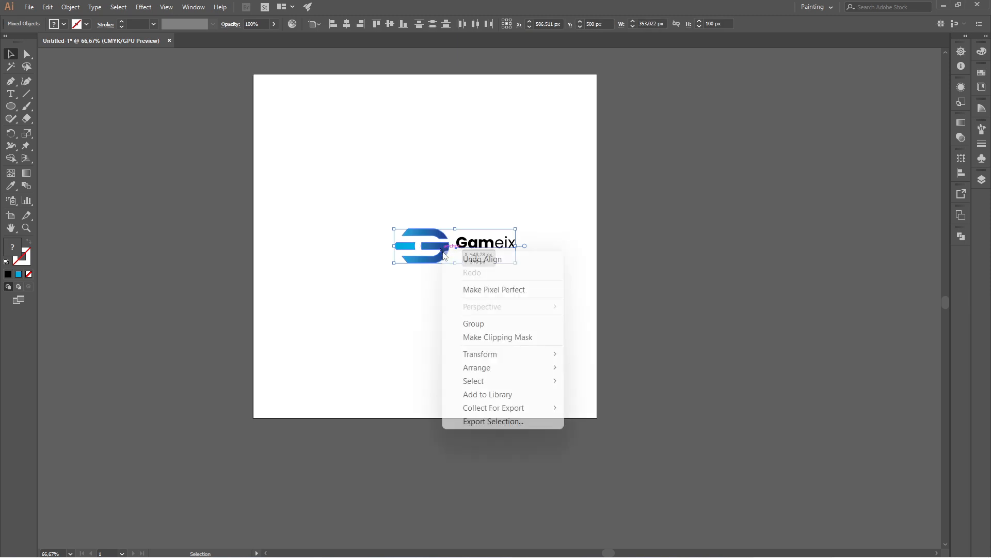
{"action": "left_click", "coordinate": [473, 324]}
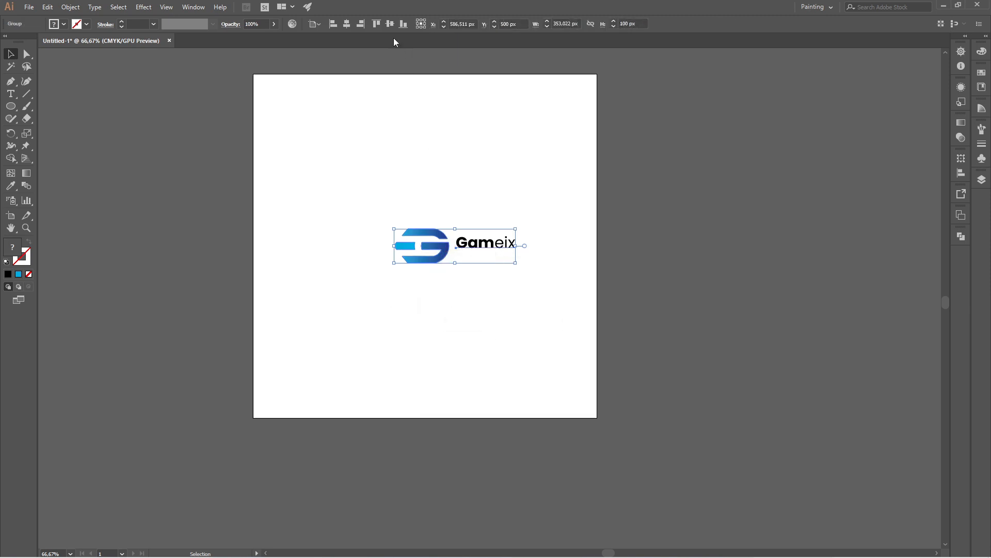
{"action": "left_click", "coordinate": [346, 23]}
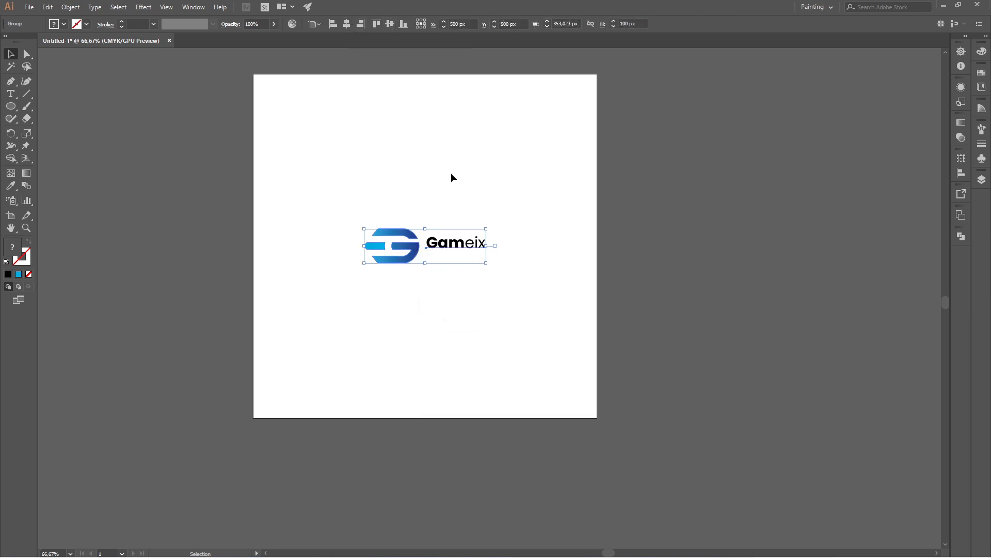
{"action": "left_click", "coordinate": [499, 195]}
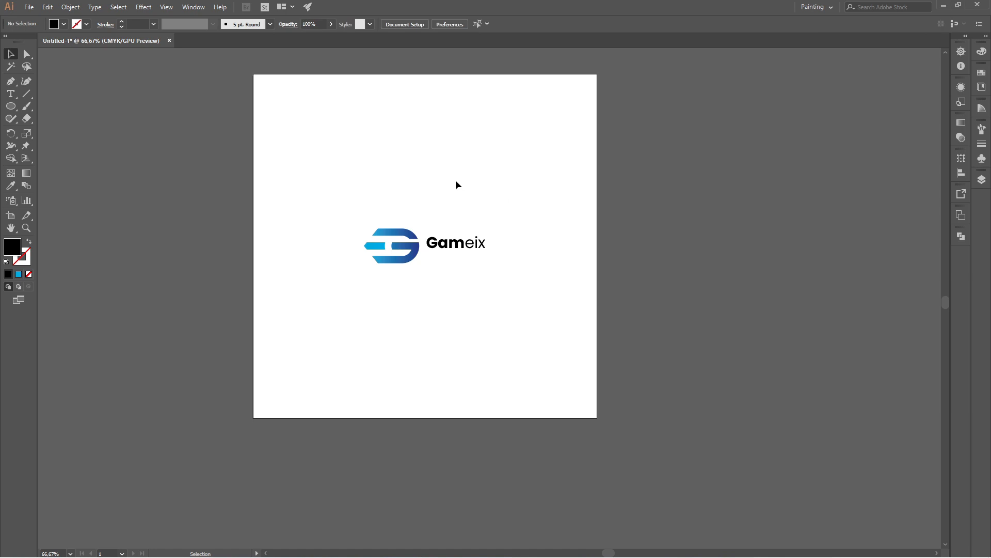
Step: Draw a black rectangle above the logo with the Rectangle tool and set its size to 334 px by 334 px
{"action": "right_click", "coordinate": [10, 106]}
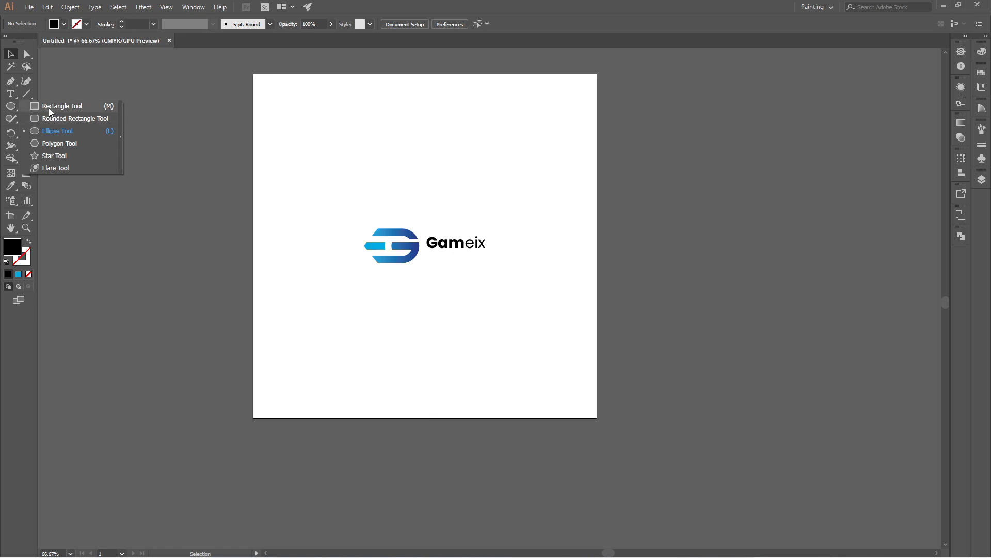
{"action": "left_click", "coordinate": [71, 107]}
{"action": "left_click_drag", "start_coordinate": [322, 117], "coordinate": [419, 211]}
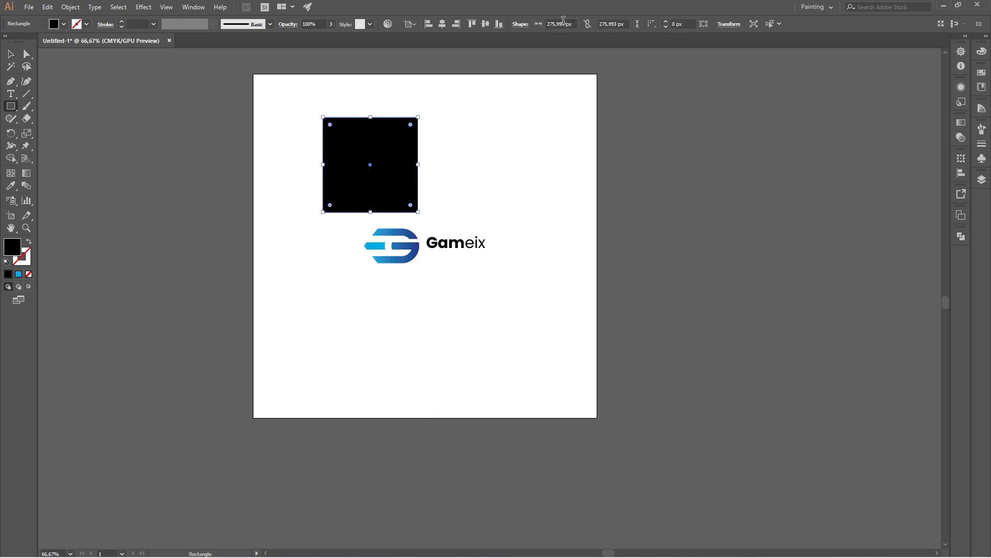
{"action": "left_click", "coordinate": [561, 24]}
{"action": "type", "text": "334"}
{"action": "key", "text": "Tab"}
{"action": "type", "text": "33"}
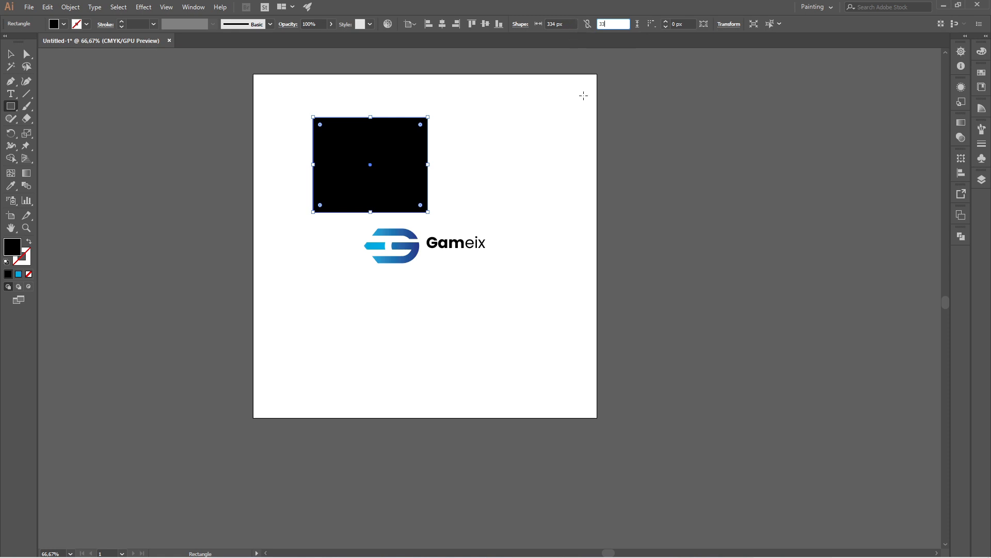
{"action": "key", "text": "Return"}
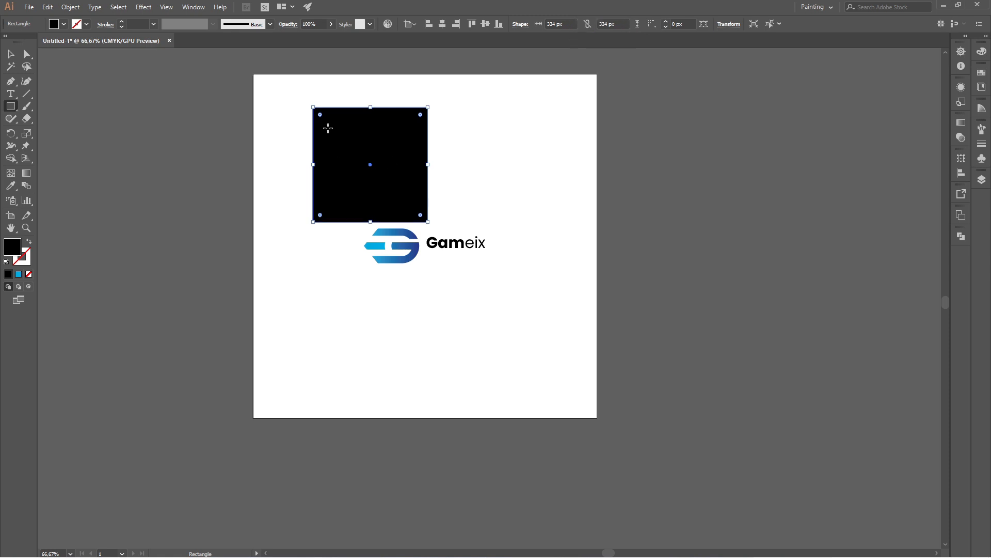
Step: Round all corners of the black square to a radius of about 21 px and deselect it
{"action": "left_click_drag", "start_coordinate": [320, 117], "coordinate": [323, 118]}
{"action": "left_click", "coordinate": [10, 53]}
{"action": "left_click", "coordinate": [289, 120]}
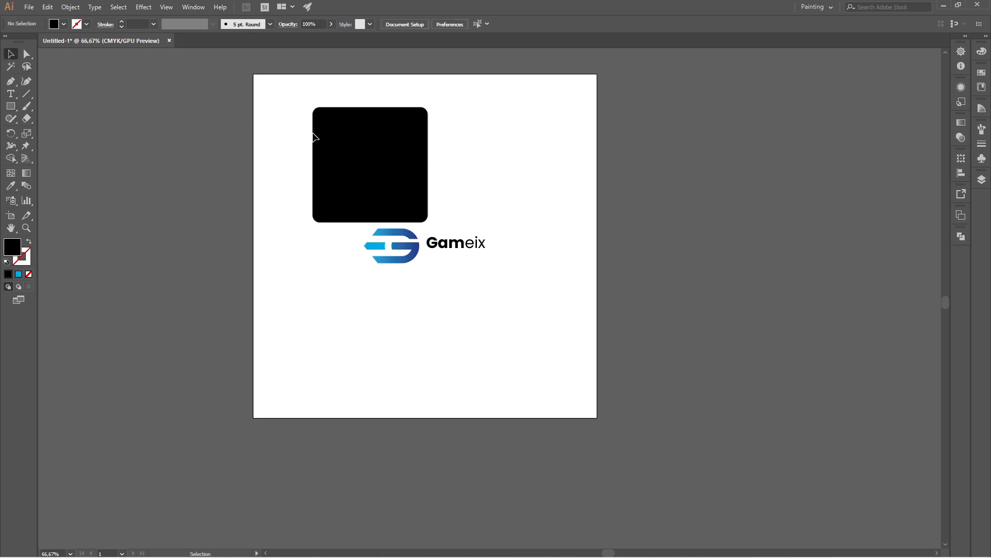
Step: Send the rounded black square to the back, center it vertically and horizontally on the artboard, and deselect it
{"action": "right_click", "coordinate": [411, 165]}
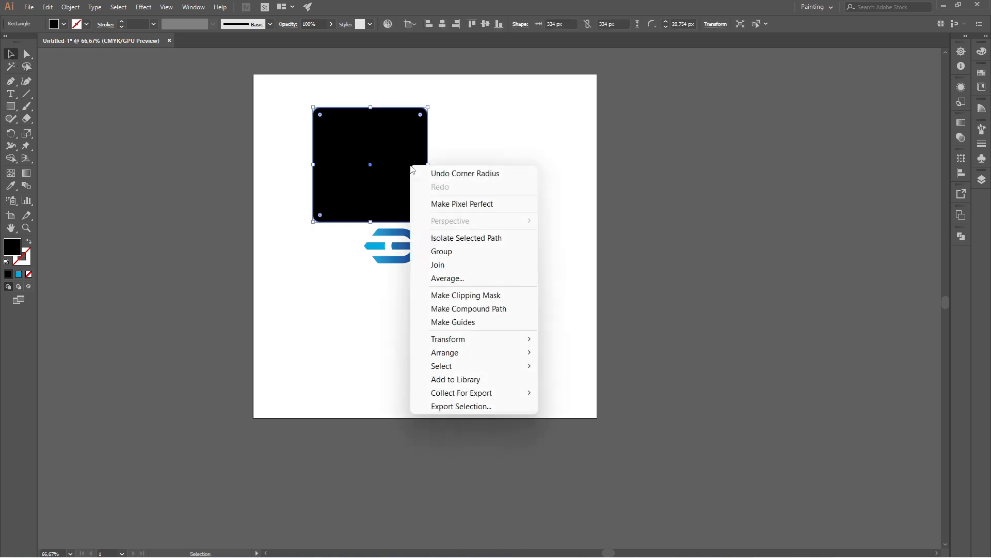
{"action": "mouse_move", "coordinate": [496, 354]}
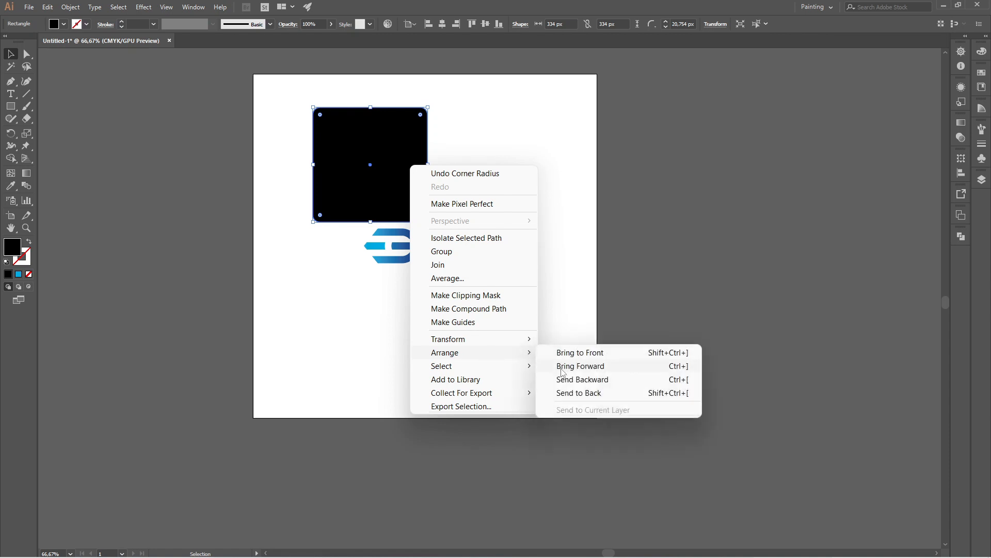
{"action": "left_click", "coordinate": [576, 393]}
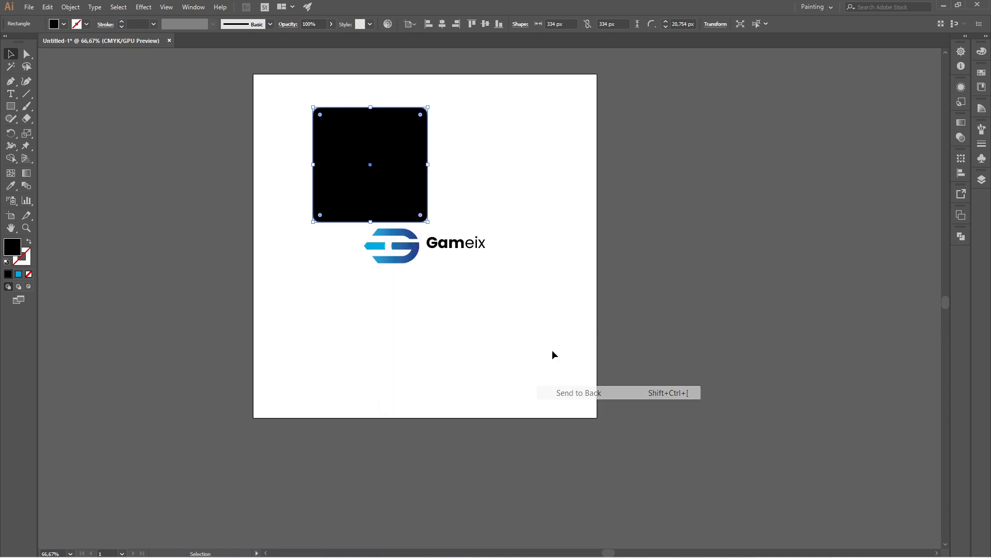
{"action": "left_click", "coordinate": [486, 27]}
{"action": "left_click", "coordinate": [442, 24]}
{"action": "left_click", "coordinate": [538, 228]}
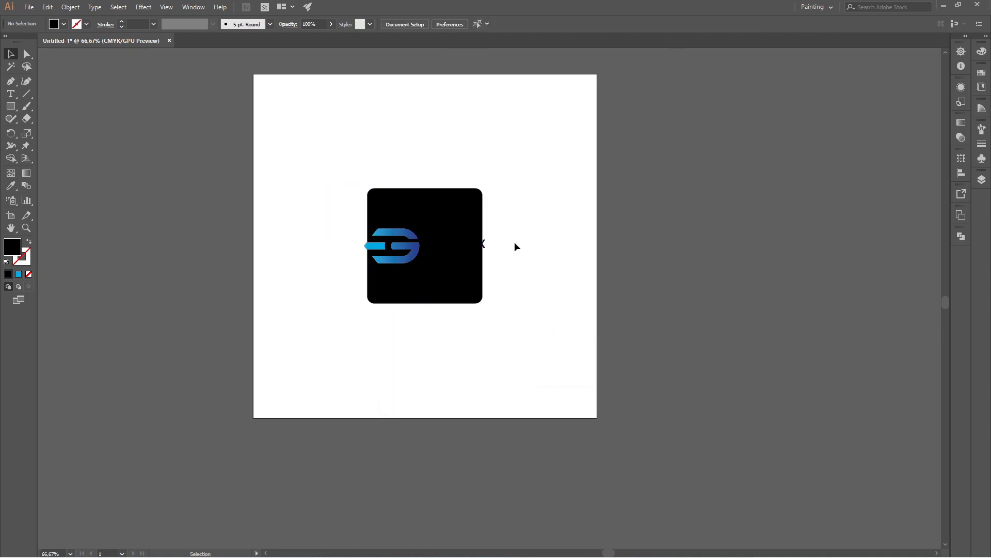
Step: Try scaling the logo group down slightly to fit inside the black square, and undo the resize
{"action": "left_click", "coordinate": [459, 248]}
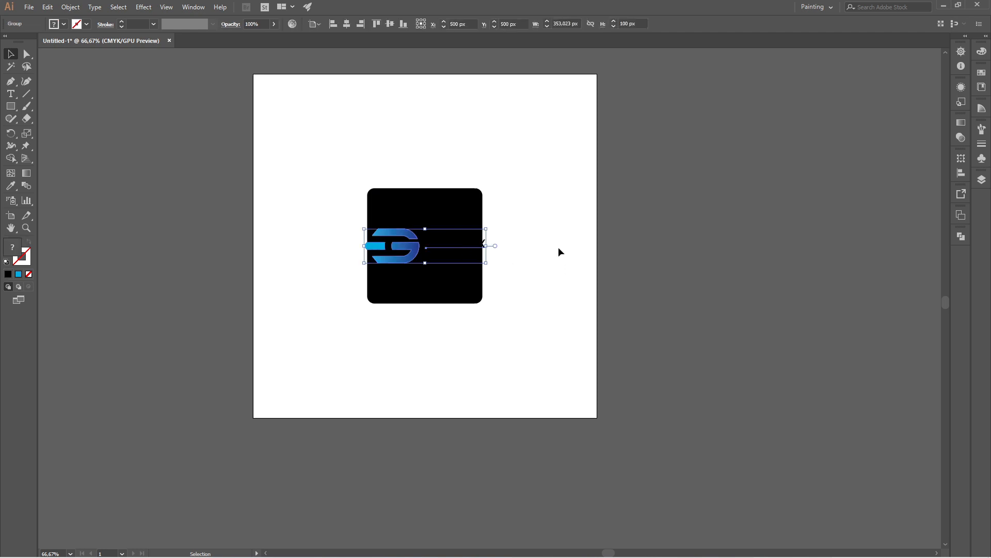
{"action": "left_click", "coordinate": [542, 260]}
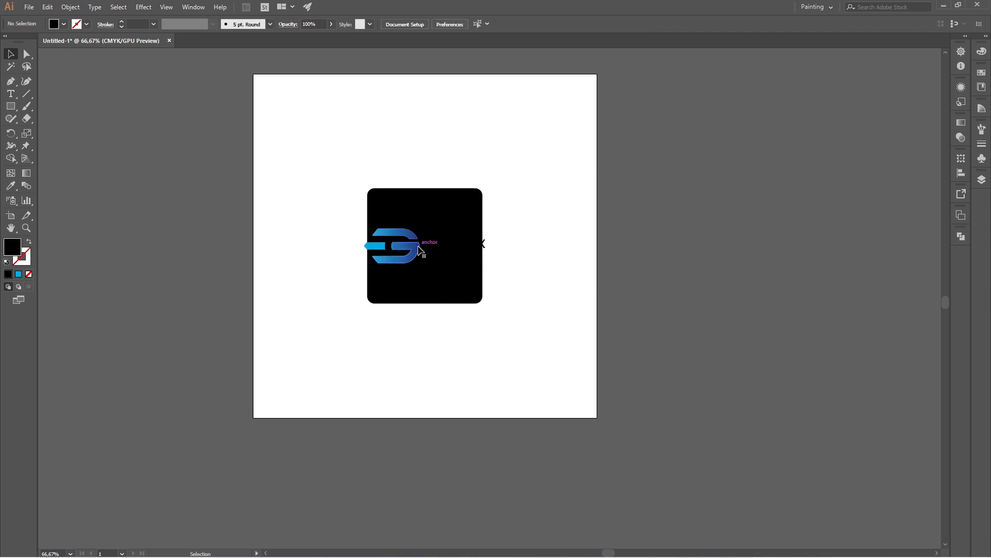
{"action": "left_click", "coordinate": [454, 249]}
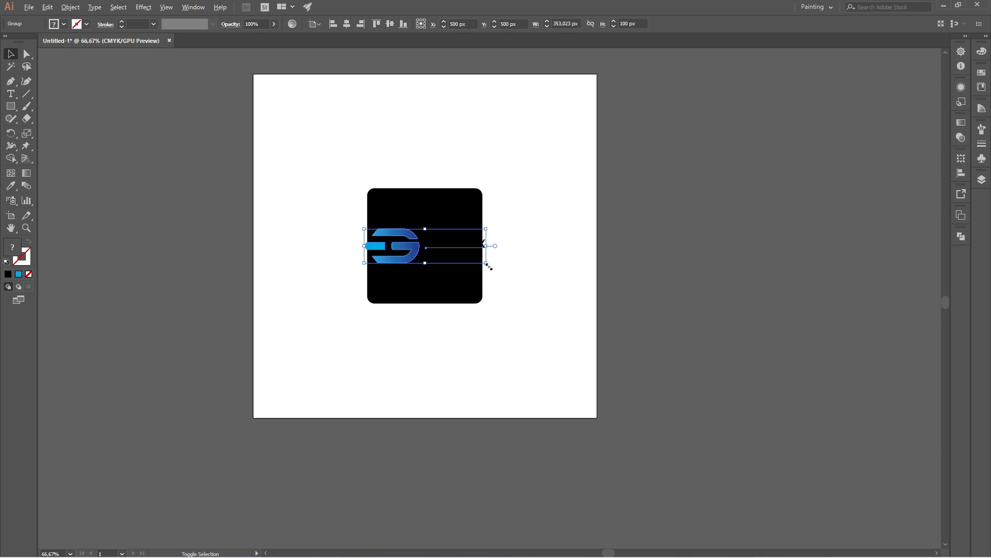
{"action": "left_click_drag", "start_coordinate": [485, 263], "coordinate": [479, 262]}
{"action": "left_click", "coordinate": [506, 271]}
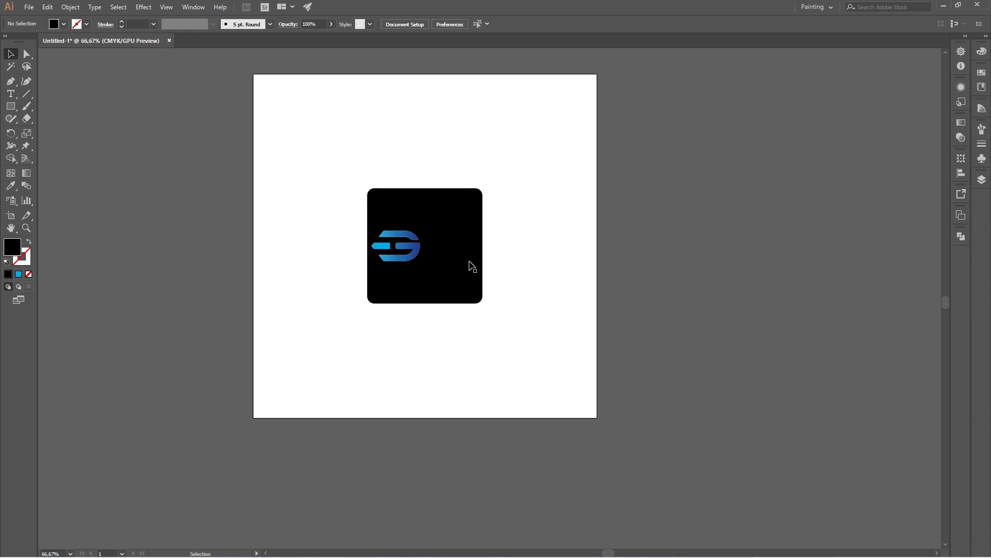
{"action": "key", "text": "ctrl+z"}
{"action": "left_click", "coordinate": [535, 275]}
Step: Resize the rounded black square to 400 px by 400 px and deselect it
{"action": "left_click", "coordinate": [450, 207]}
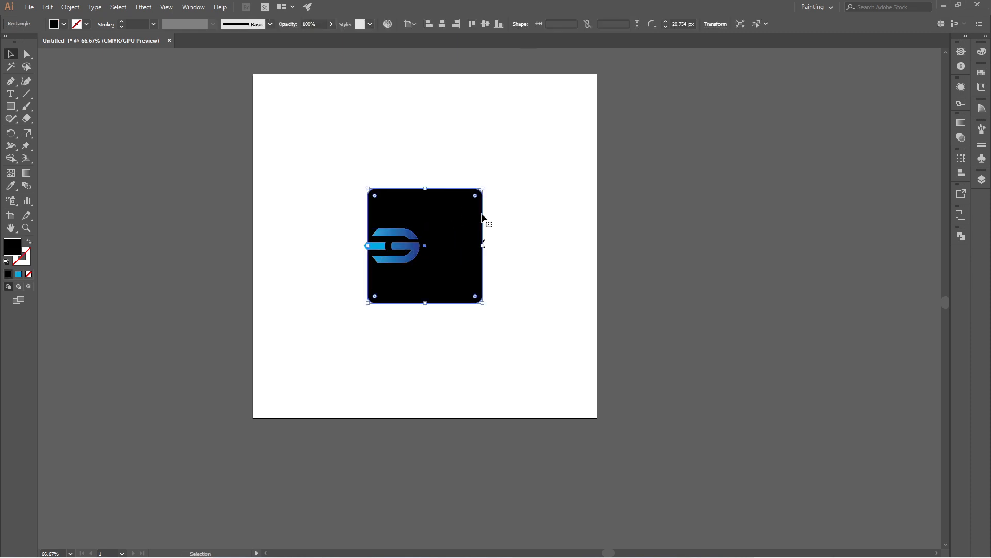
{"action": "left_click", "coordinate": [563, 20]}
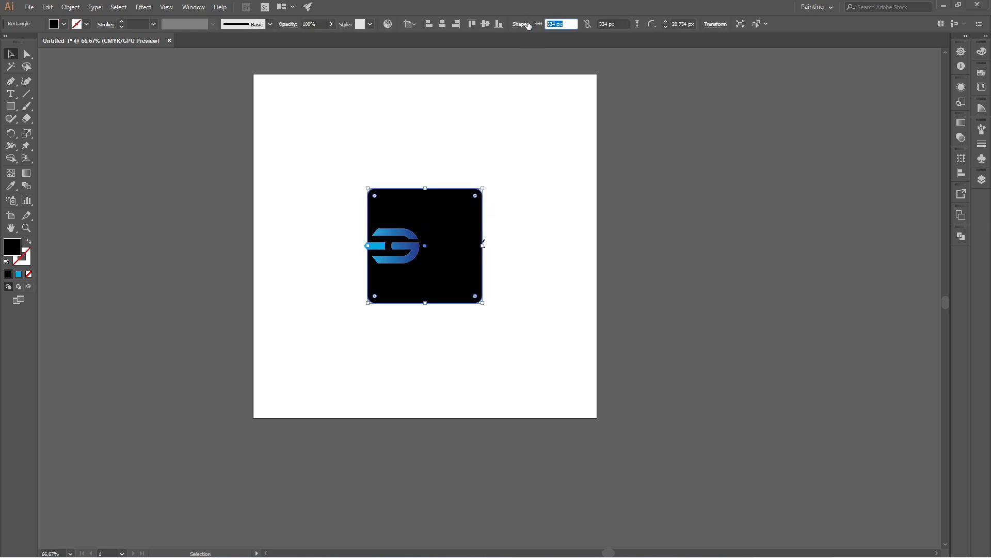
{"action": "type", "text": "400"}
{"action": "key", "text": "Tab"}
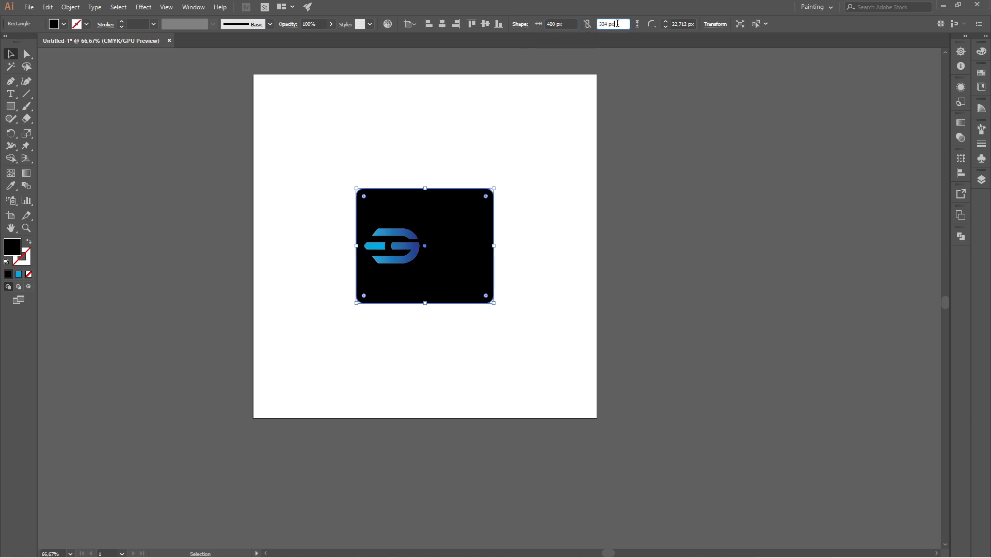
{"action": "type", "text": "4"}
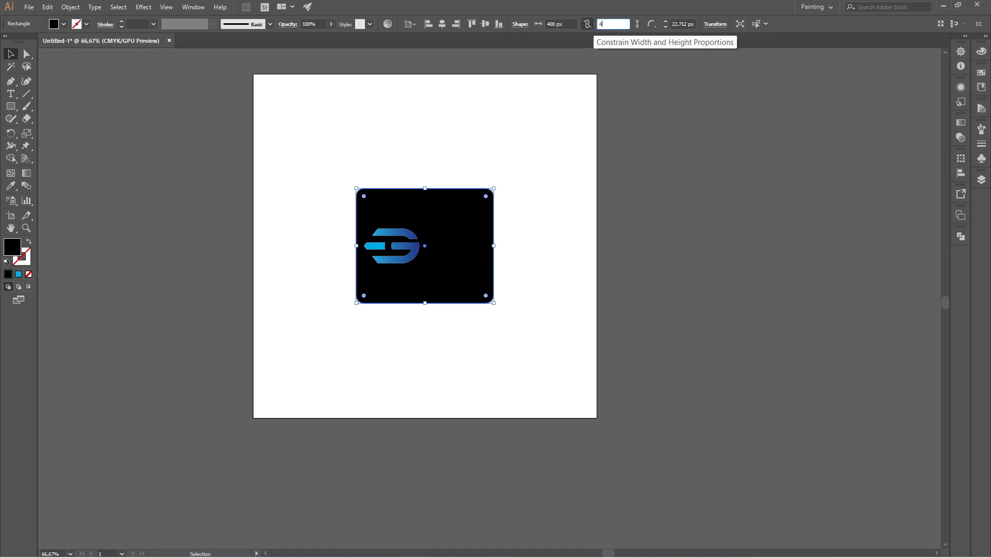
{"action": "type", "text": "00"}
{"action": "key", "text": "Return"}
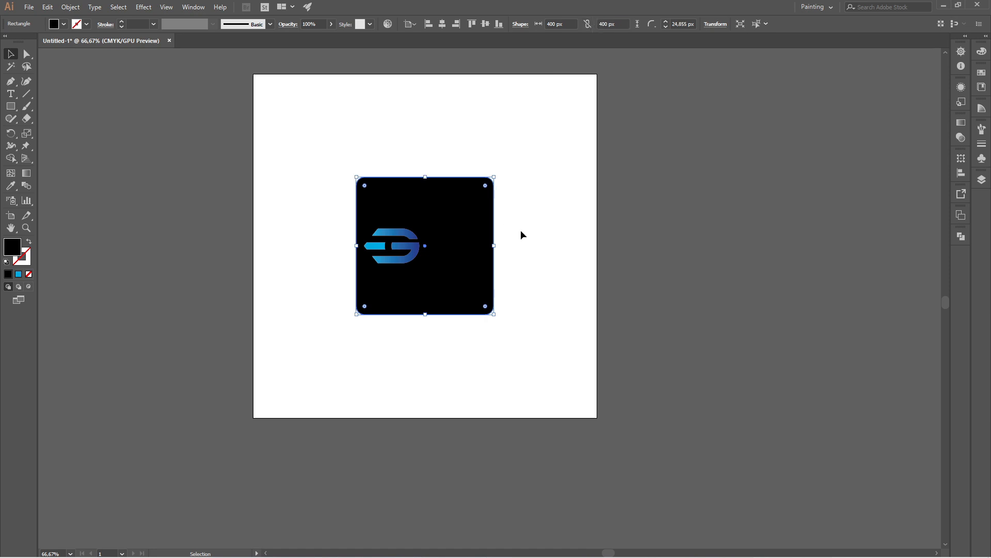
{"action": "left_click", "coordinate": [62, 70]}
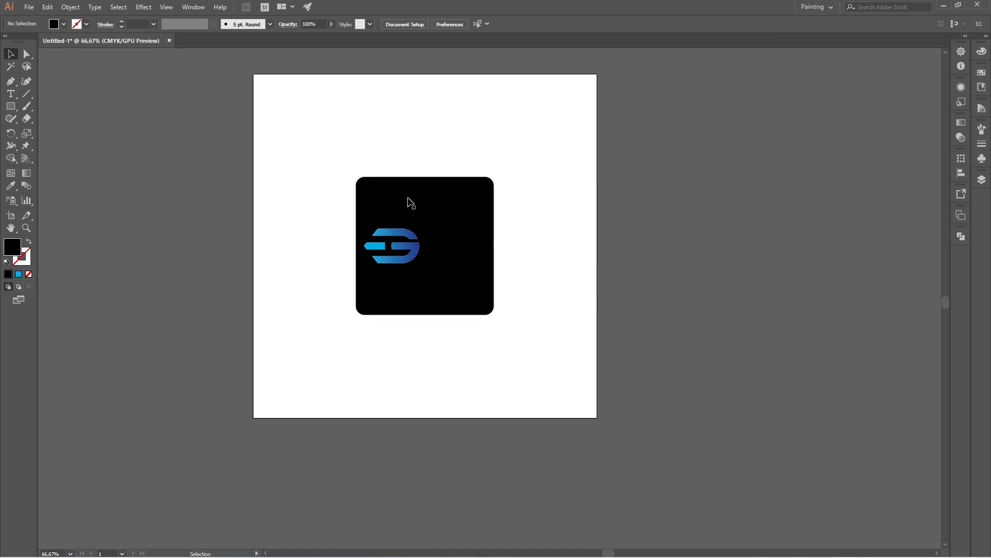
Step: Ungroup the logo mark and the wordmark, and clear the selection
{"action": "left_click", "coordinate": [414, 240]}
{"action": "right_click", "coordinate": [413, 239]}
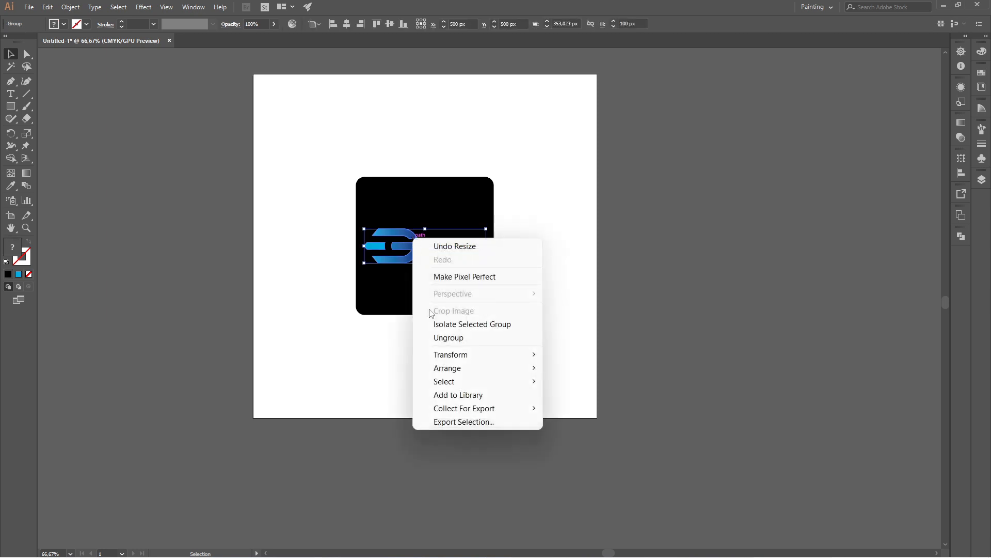
{"action": "left_click", "coordinate": [453, 339]}
{"action": "left_click", "coordinate": [551, 341]}
Step: Fill the "Gameix" wordmark with the lightest, near-white gray swatch and deselect it
{"action": "left_click", "coordinate": [445, 247]}
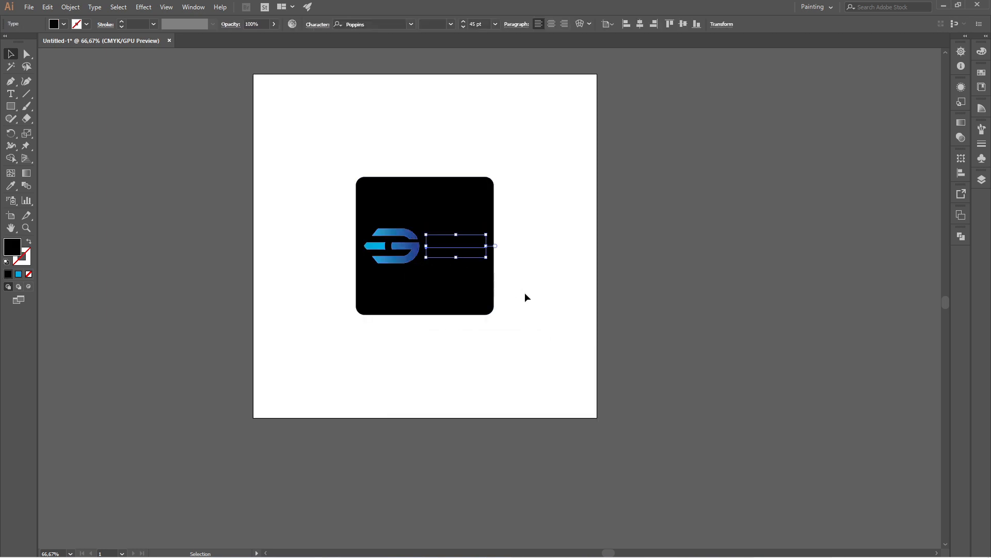
{"action": "left_click", "coordinate": [64, 24]}
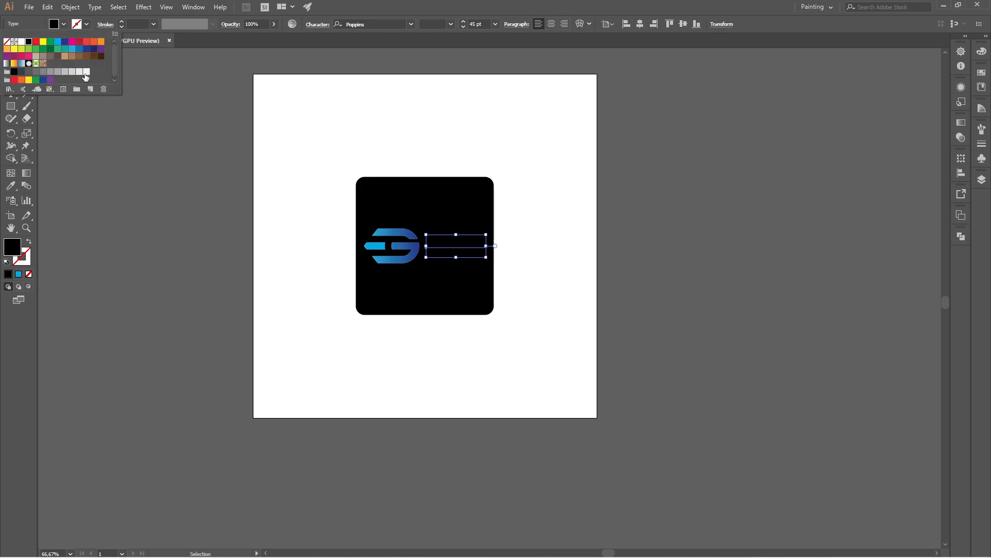
{"action": "left_click", "coordinate": [87, 72]}
{"action": "left_click", "coordinate": [278, 221]}
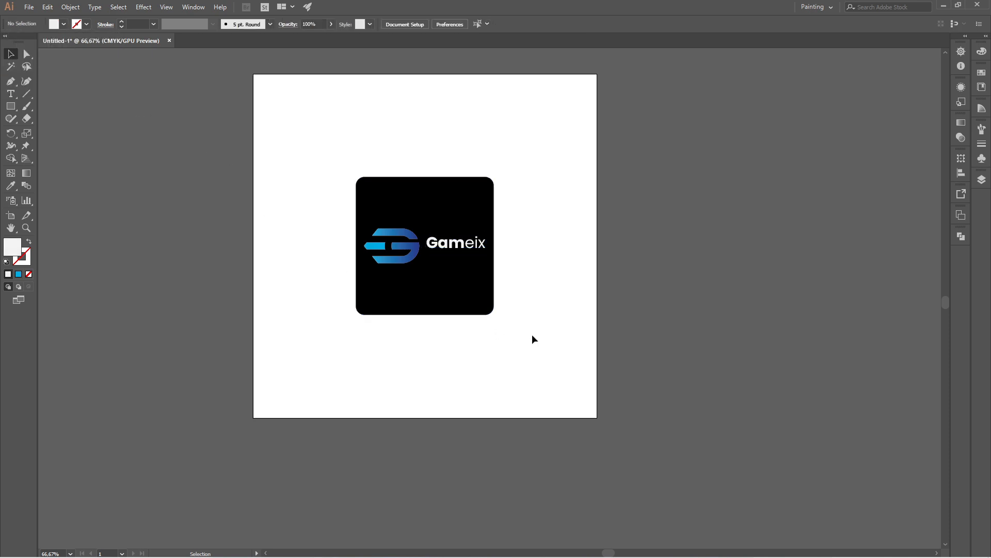
Step: Try several gray fills on the rounded square, ending with the dark gray just below black, and deselect it
{"action": "left_click", "coordinate": [445, 207]}
{"action": "left_click", "coordinate": [64, 23]}
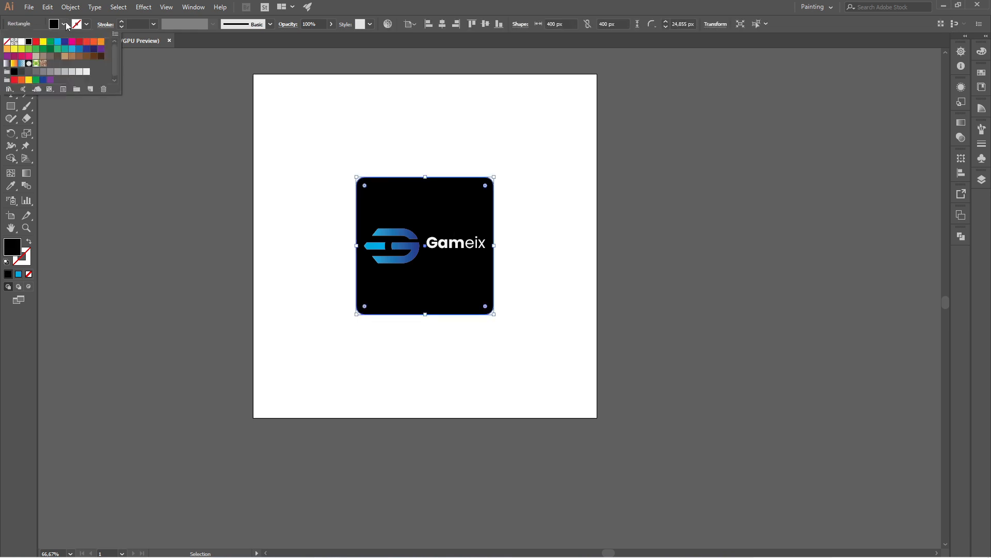
{"action": "left_click", "coordinate": [22, 72]}
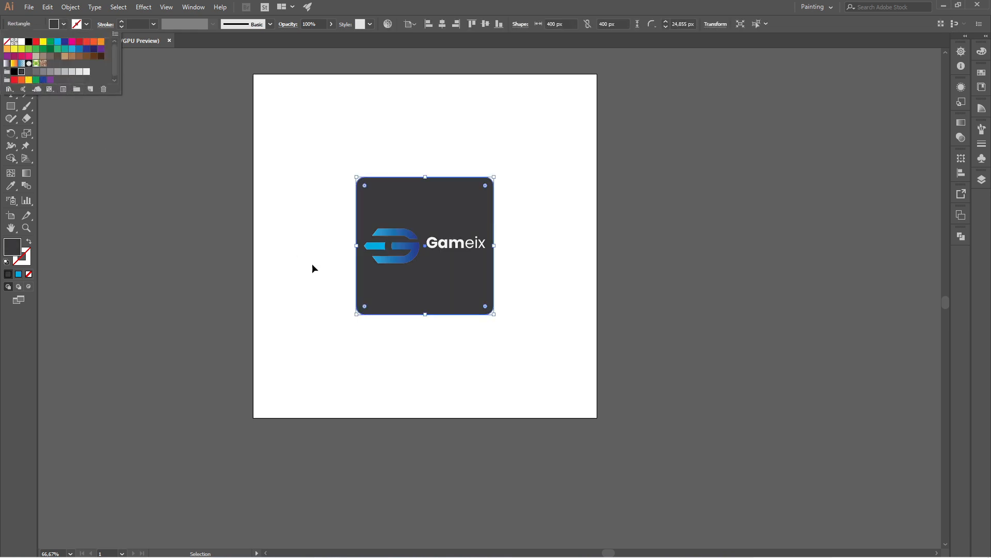
{"action": "left_click", "coordinate": [44, 72]}
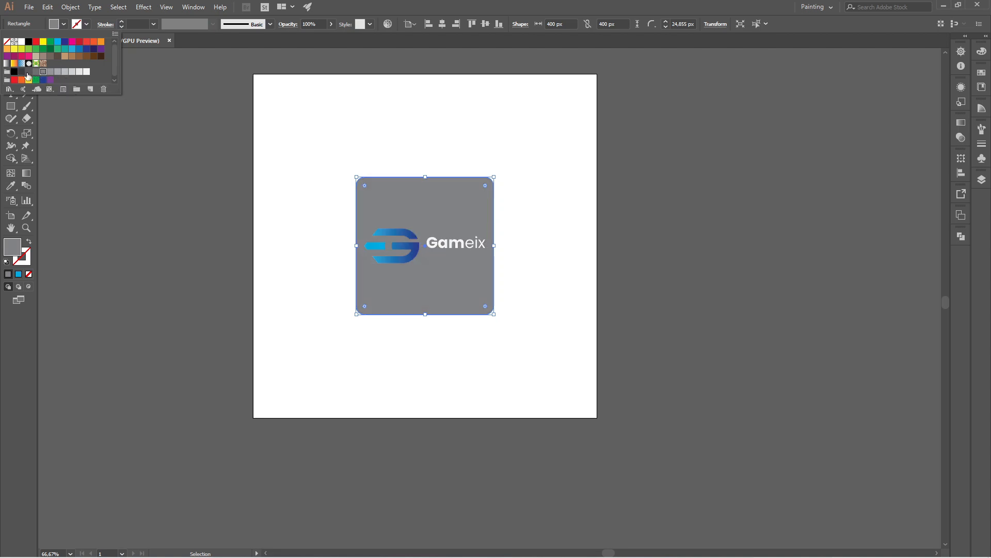
{"action": "left_click", "coordinate": [28, 73]}
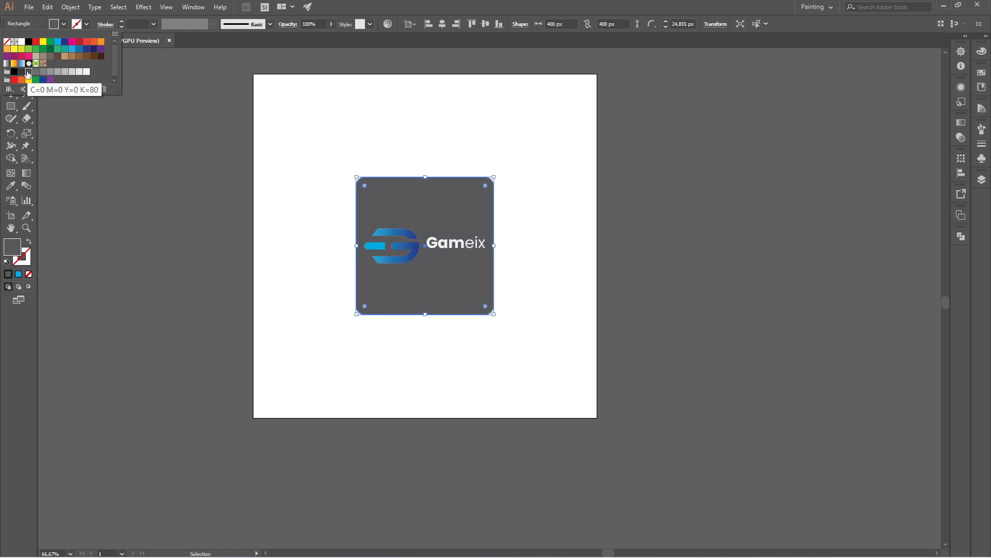
{"action": "left_click", "coordinate": [18, 73]}
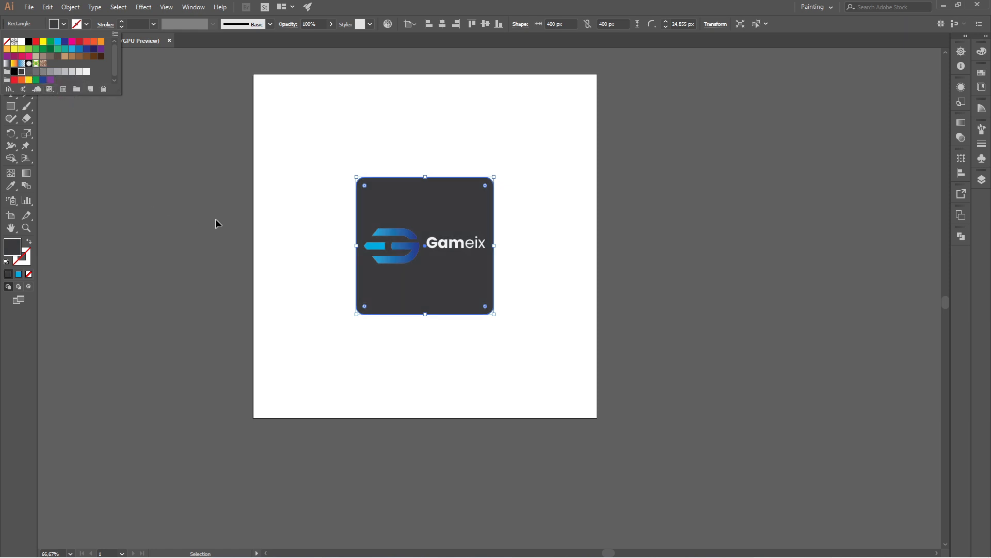
{"action": "left_click", "coordinate": [288, 213]}
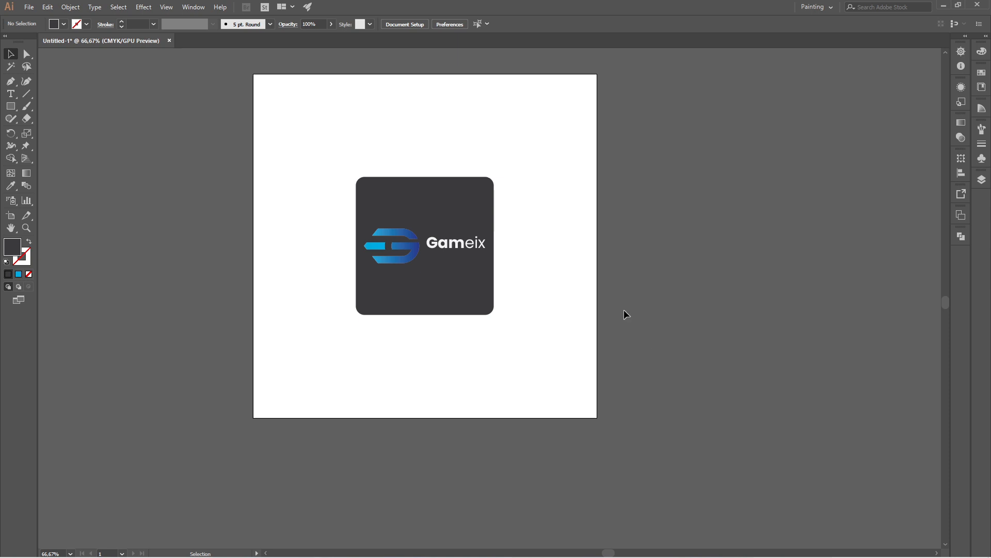
Step: Try an orange fill and a green fill on the rounded square, and deselect it
{"action": "left_click", "coordinate": [423, 211]}
{"action": "left_click", "coordinate": [63, 24]}
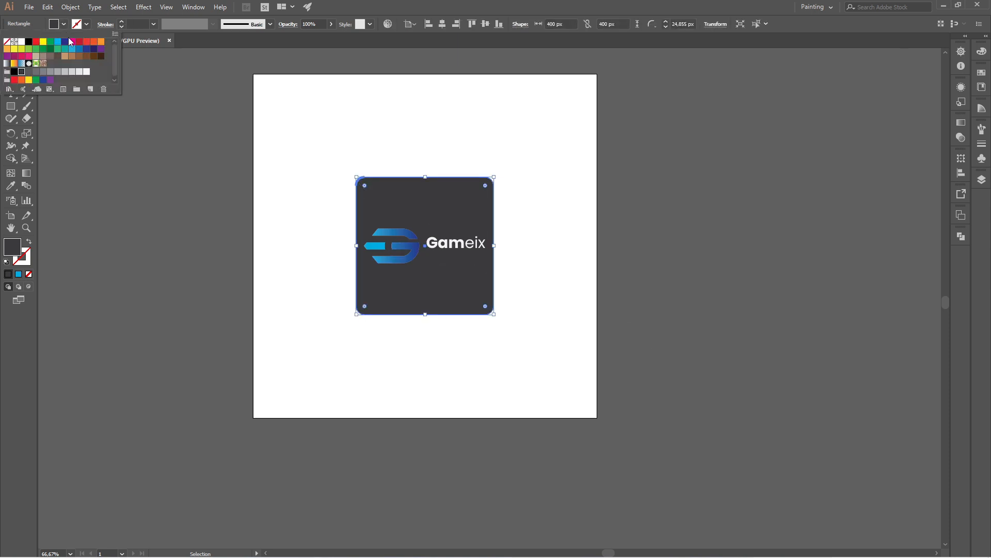
{"action": "left_click", "coordinate": [100, 42]}
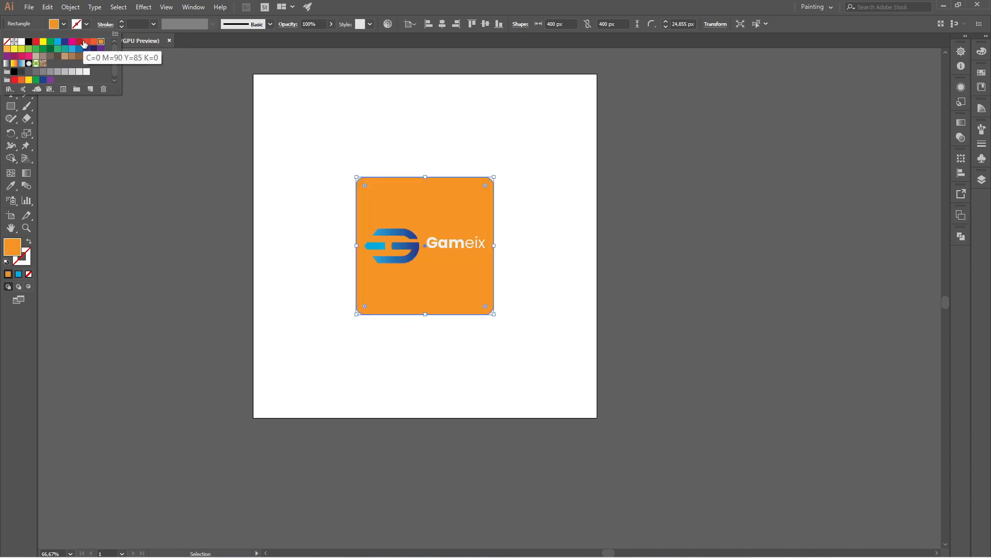
{"action": "left_click", "coordinate": [36, 49]}
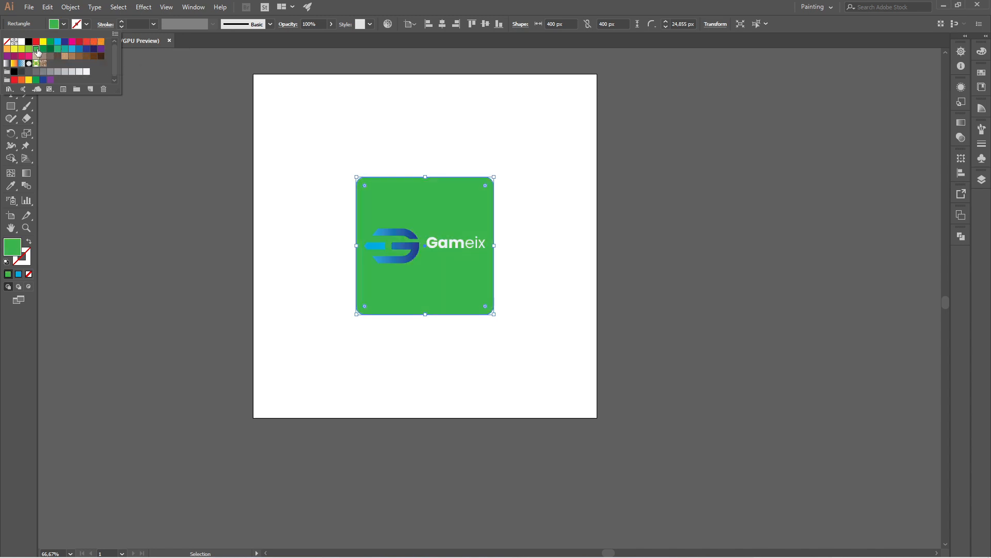
{"action": "left_click", "coordinate": [340, 154]}
{"action": "left_click", "coordinate": [339, 150]}
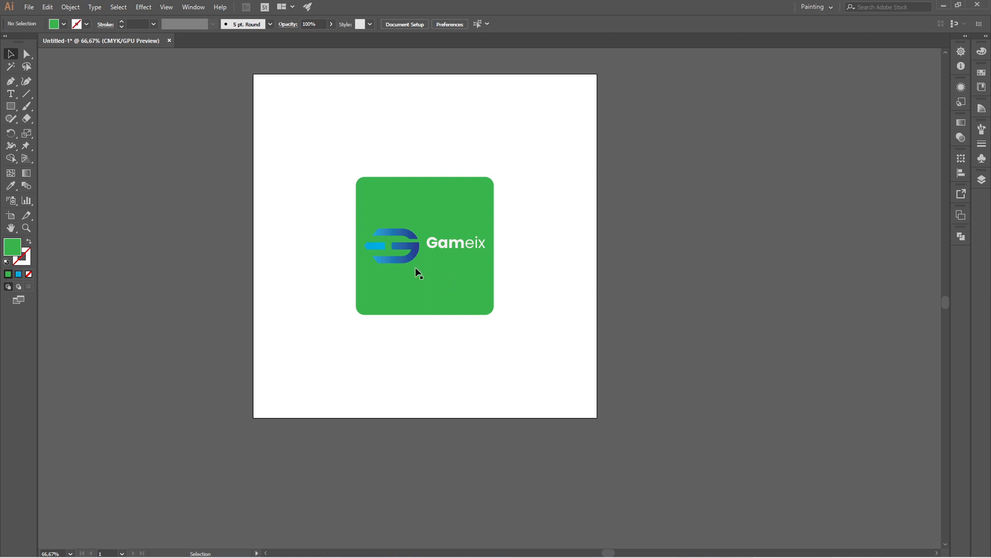
Step: Compare purple and dark navy fills on the rounded square, apply the purple C=75 M=100 Y=0 K=0, and deselect it
{"action": "left_click", "coordinate": [416, 192]}
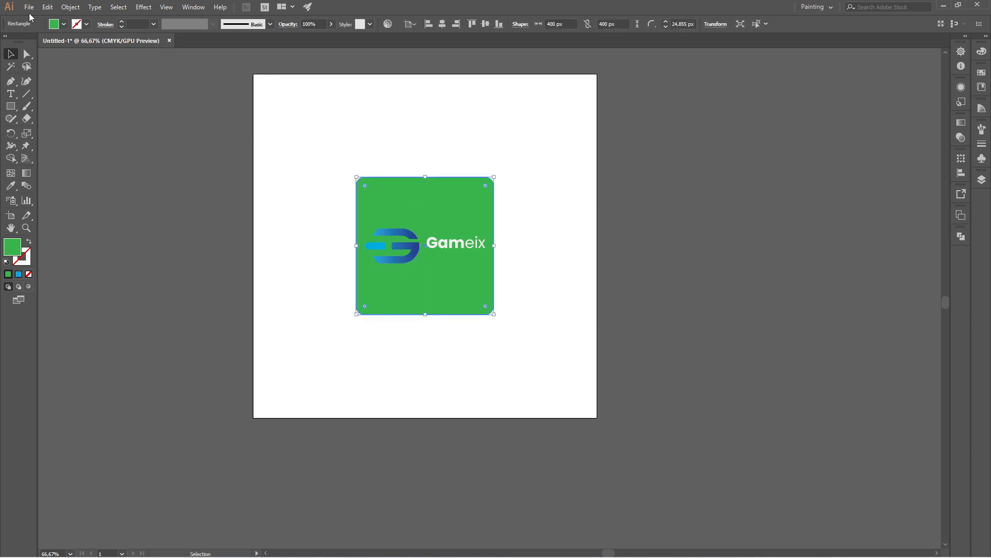
{"action": "left_click", "coordinate": [64, 24]}
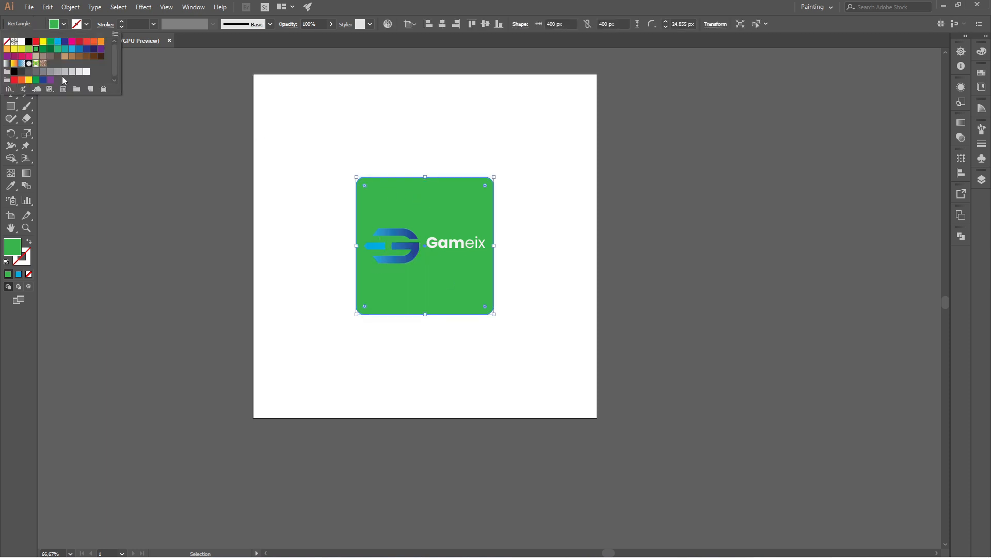
{"action": "left_click", "coordinate": [101, 49]}
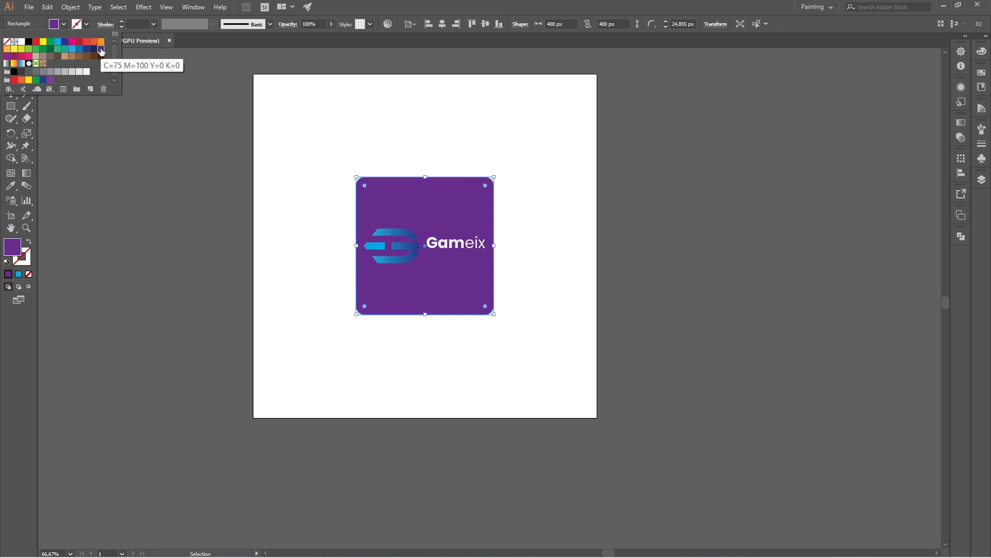
{"action": "left_click", "coordinate": [94, 50]}
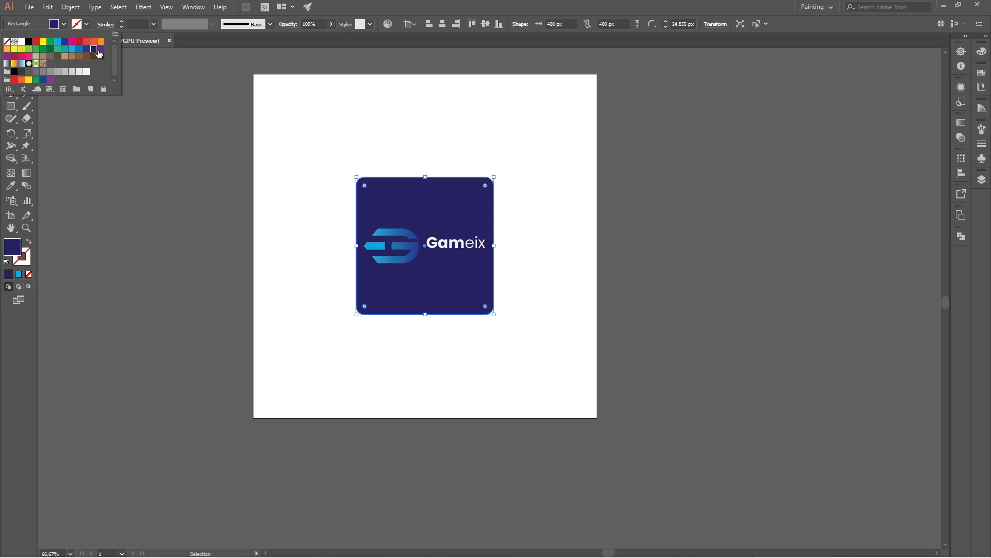
{"action": "left_click", "coordinate": [100, 49]}
{"action": "left_click", "coordinate": [504, 189]}
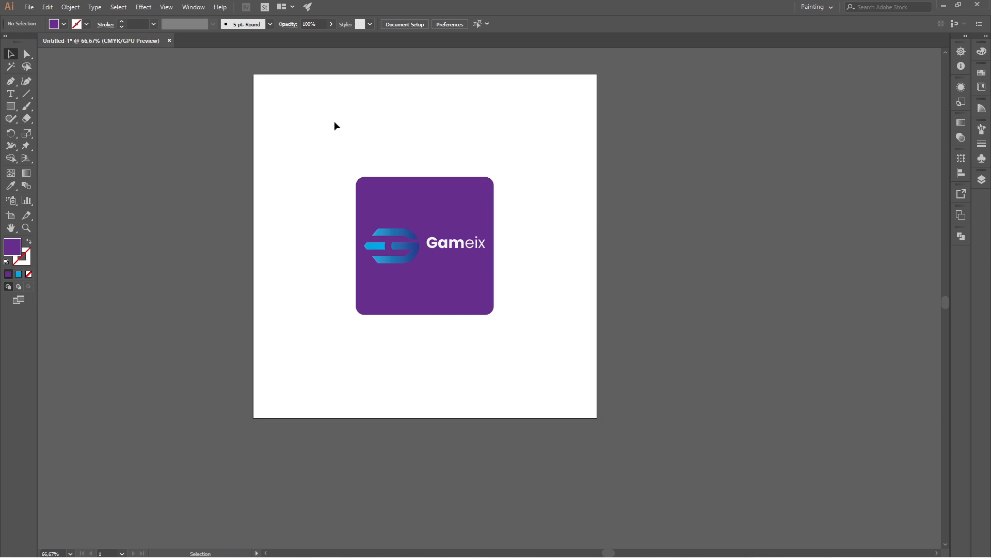
Step: Draw a purple rectangle about 790 px by 868 px over the logo, covering most of the artboard, and deselect it
{"action": "left_click", "coordinate": [10, 106]}
{"action": "left_click_drag", "start_coordinate": [286, 97], "coordinate": [558, 396]}
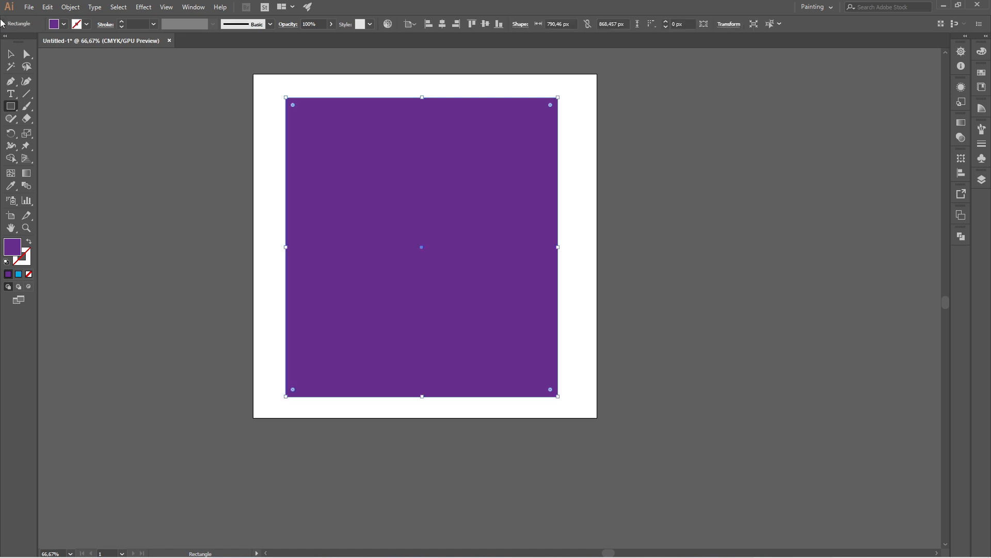
{"action": "left_click", "coordinate": [10, 53]}
{"action": "left_click", "coordinate": [268, 102]}
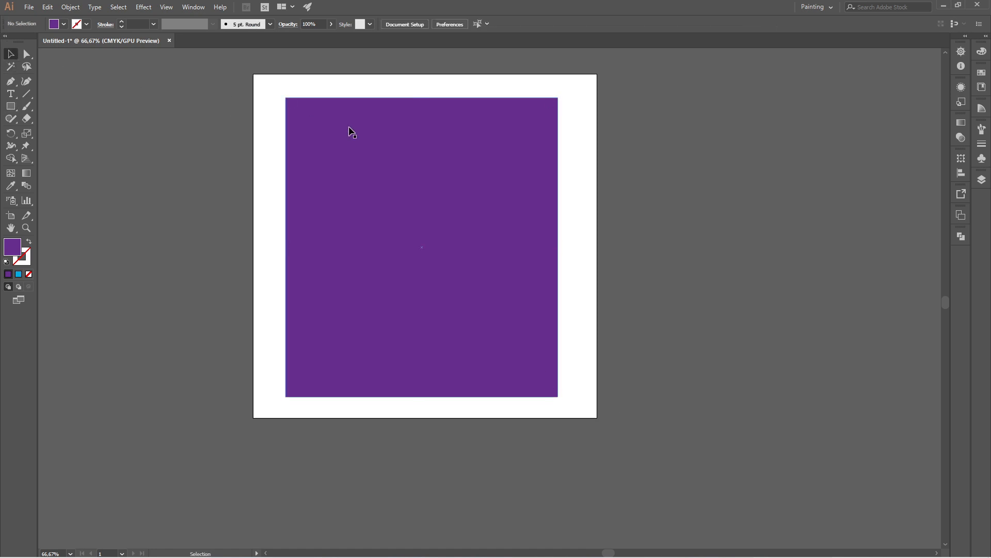
Step: Resize the large purple rectangle to 1000 px wide by 1000 px high
{"action": "left_click", "coordinate": [347, 128]}
{"action": "left_click", "coordinate": [568, 23]}
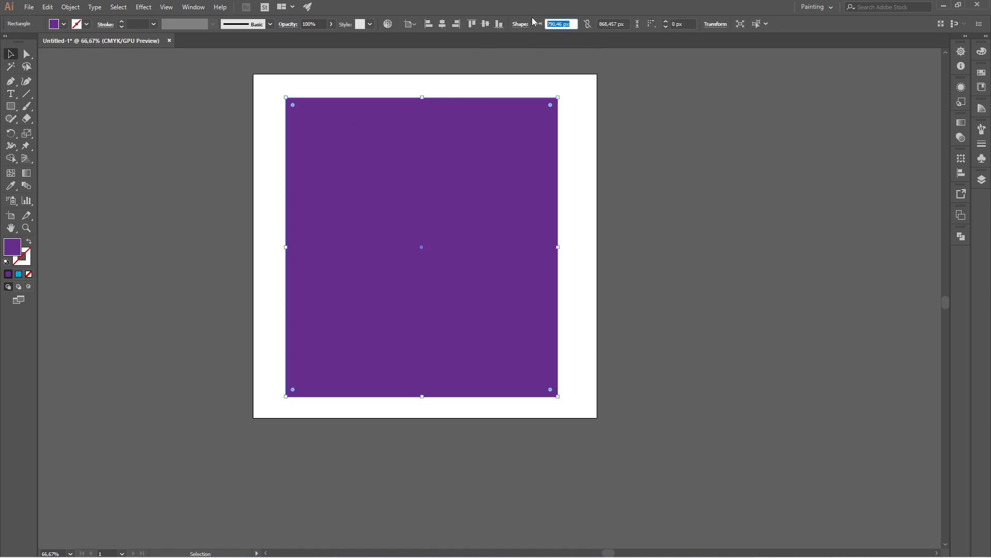
{"action": "type", "text": "1000"}
{"action": "key", "text": "Return"}
{"action": "left_click", "coordinate": [624, 24]}
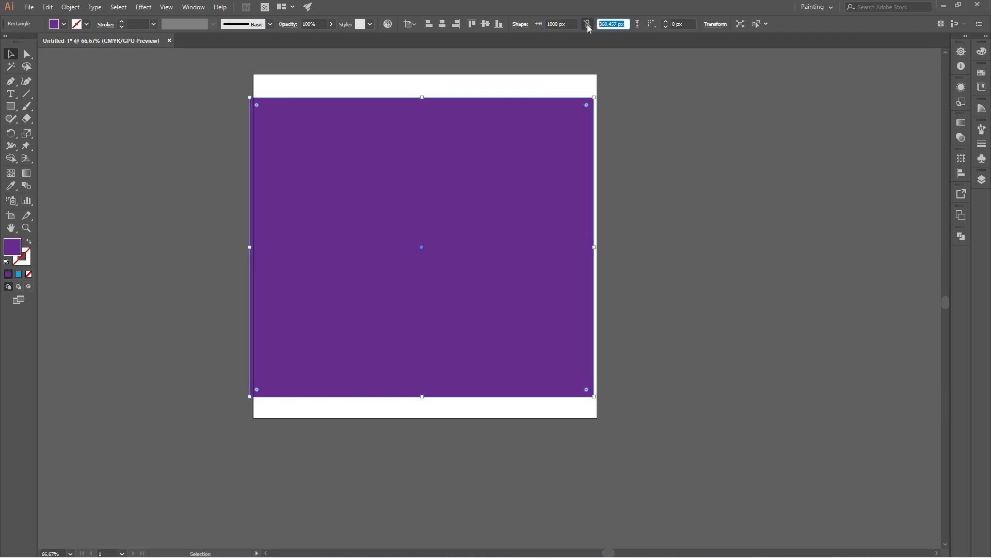
{"action": "type", "text": "1000"}
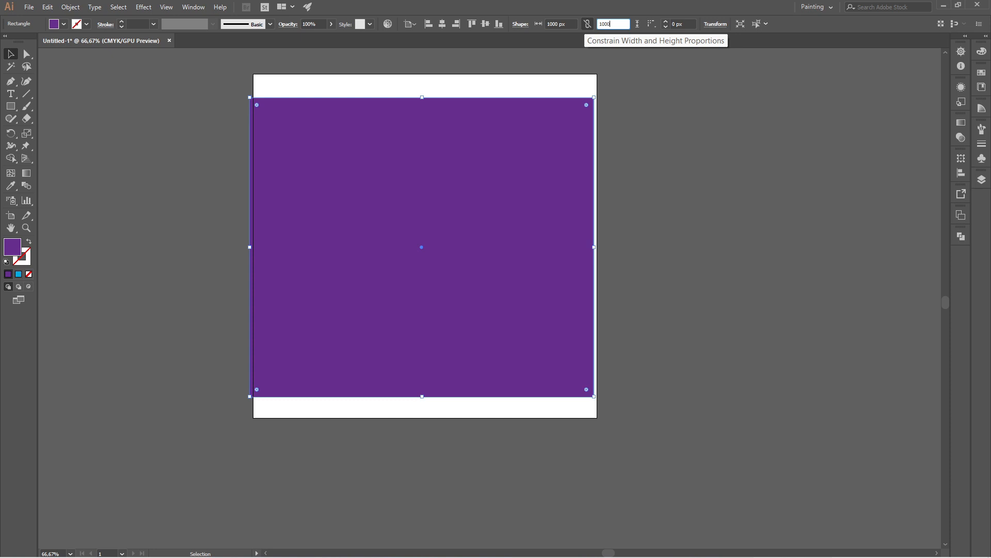
{"action": "key", "text": "Return"}
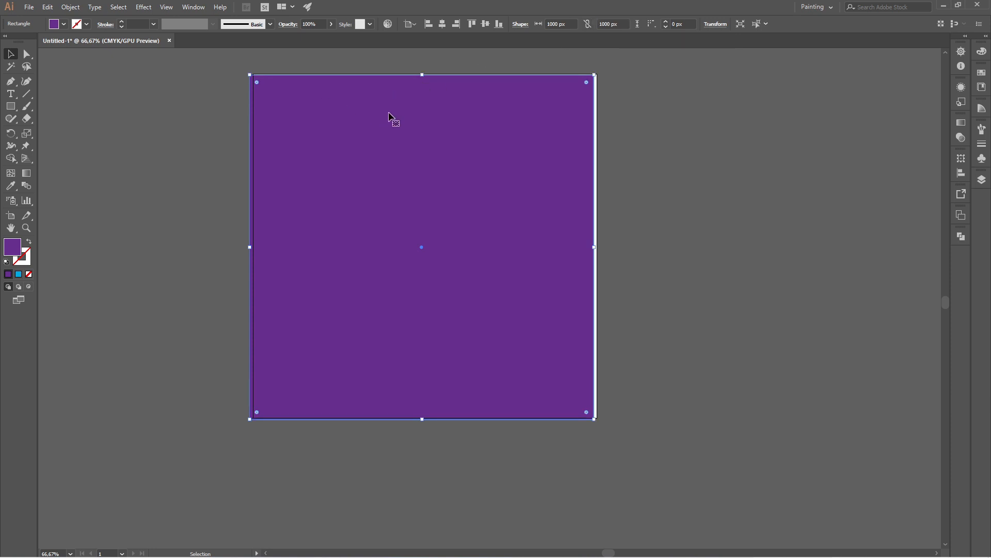
Step: Center the large rectangle vertically and horizontally on the artboard and send it to the back behind the logo
{"action": "left_click", "coordinate": [486, 23]}
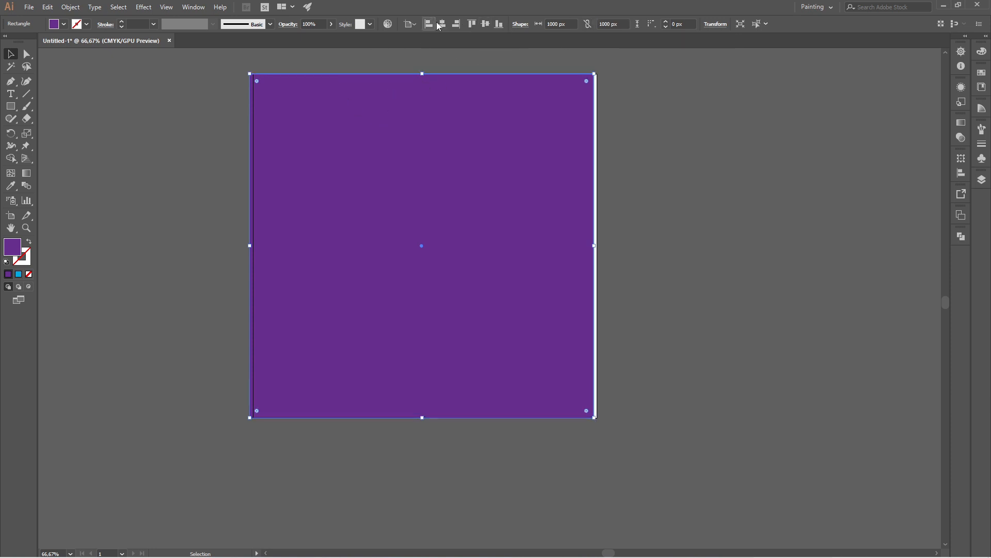
{"action": "left_click", "coordinate": [442, 24]}
{"action": "right_click", "coordinate": [557, 163]}
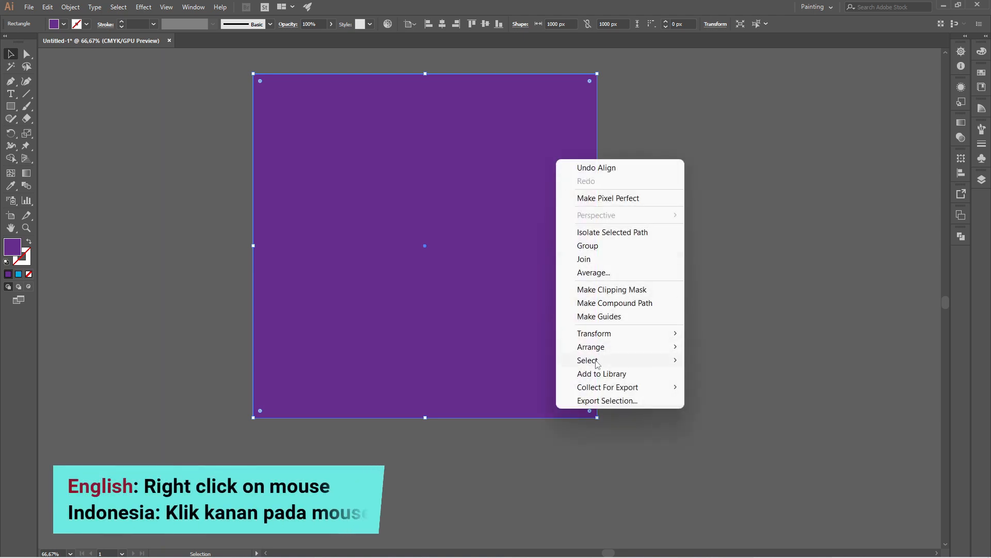
{"action": "mouse_move", "coordinate": [641, 348]}
{"action": "left_click", "coordinate": [711, 387]}
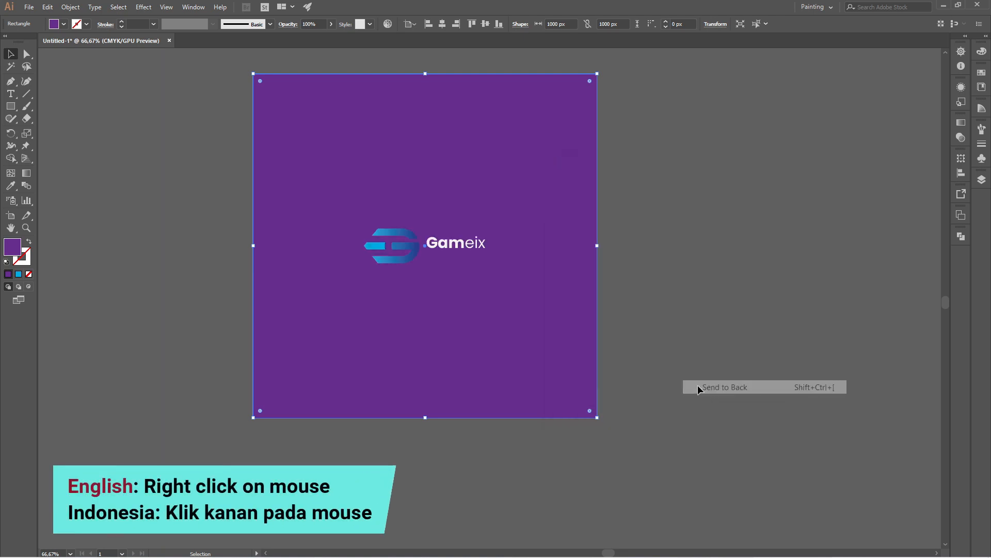
Step: Fill the large background rectangle with black and deselect it
{"action": "left_click", "coordinate": [64, 24]}
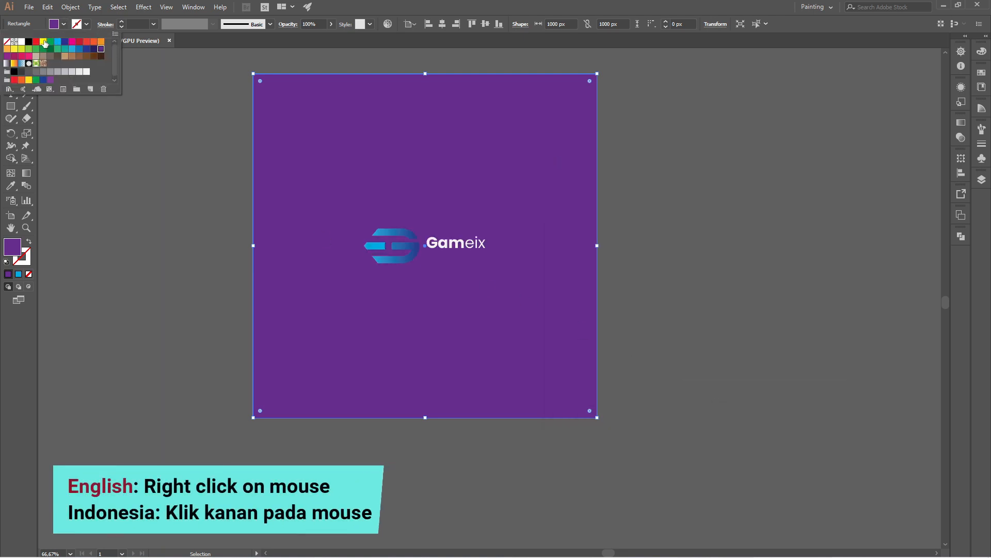
{"action": "left_click", "coordinate": [28, 42]}
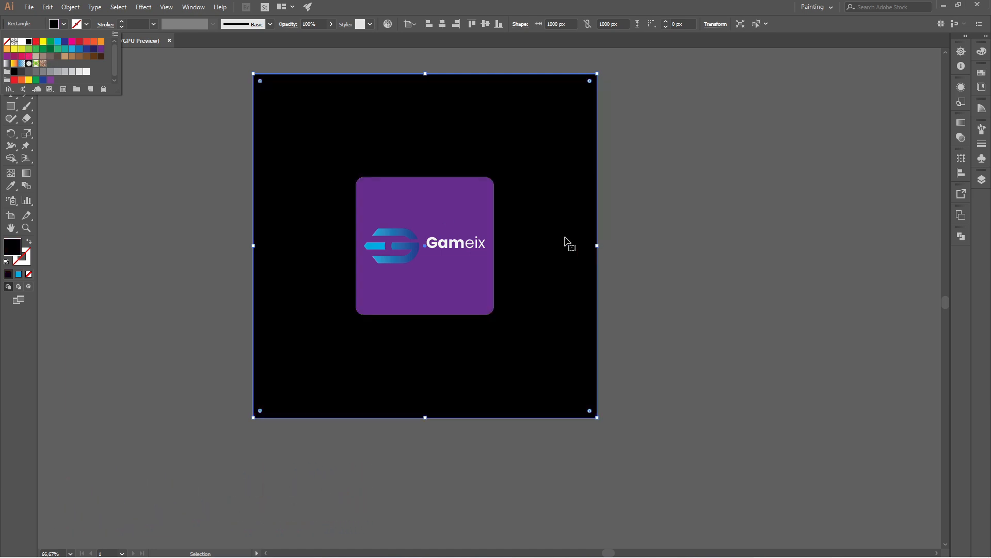
{"action": "left_click", "coordinate": [630, 218]}
{"action": "left_click", "coordinate": [630, 218]}
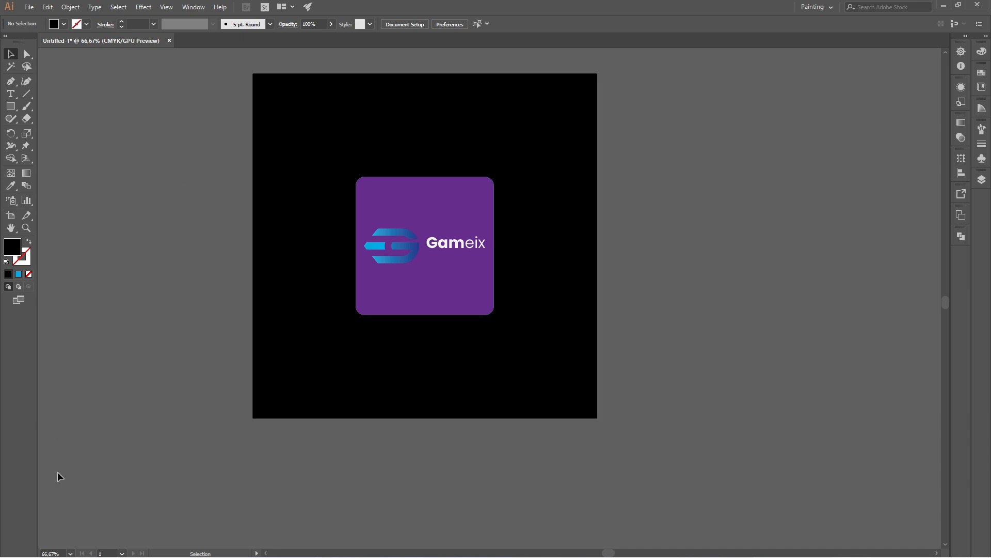
Step: Examine the finished logo composition at 80% zoom with the whole artboard in view
{"action": "left_click", "coordinate": [57, 550]}
{"action": "type", "text": "80"}
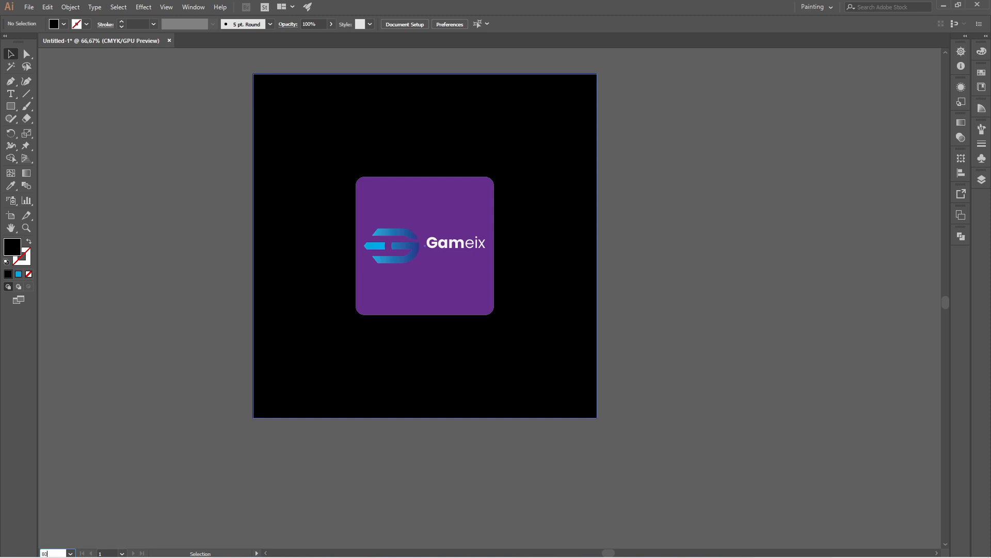
{"action": "key", "text": "Return"}
{"action": "scroll", "coordinate": [428, 288], "scroll_direction": "up", "scroll_amount": 2}
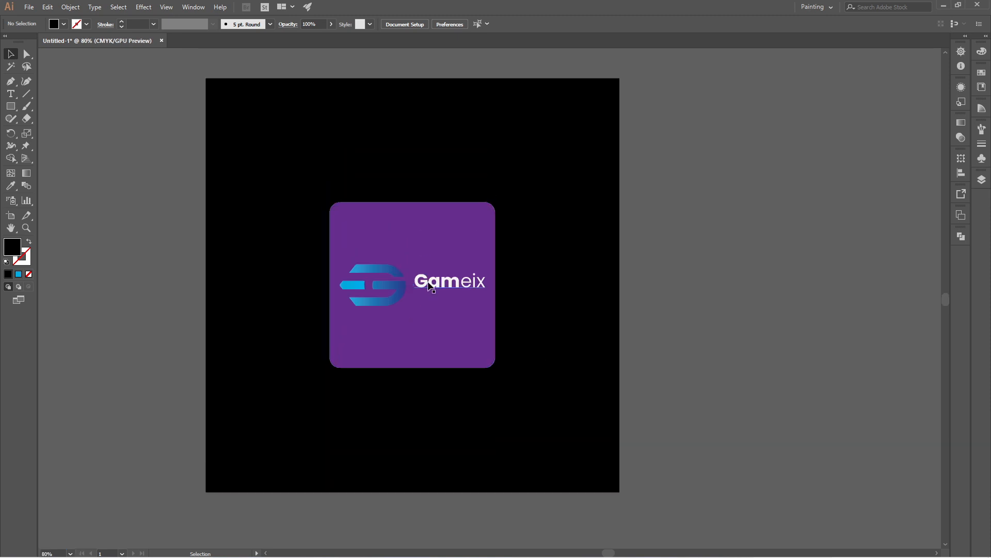
{"action": "scroll", "coordinate": [428, 282], "scroll_direction": "up", "scroll_amount": 1}
{"action": "key", "text": "space"}
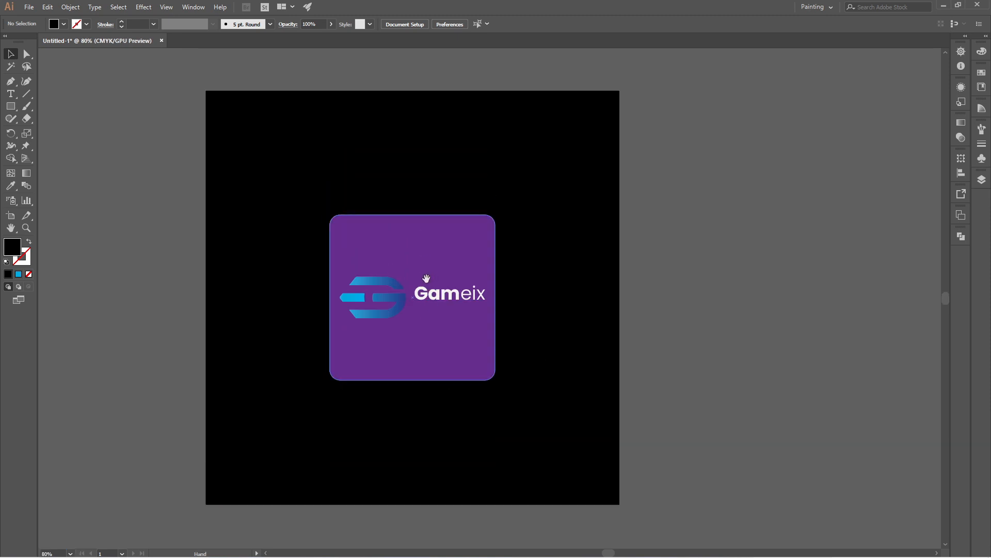
{"action": "left_click_drag", "start_coordinate": [554, 279], "coordinate": [600, 278]}
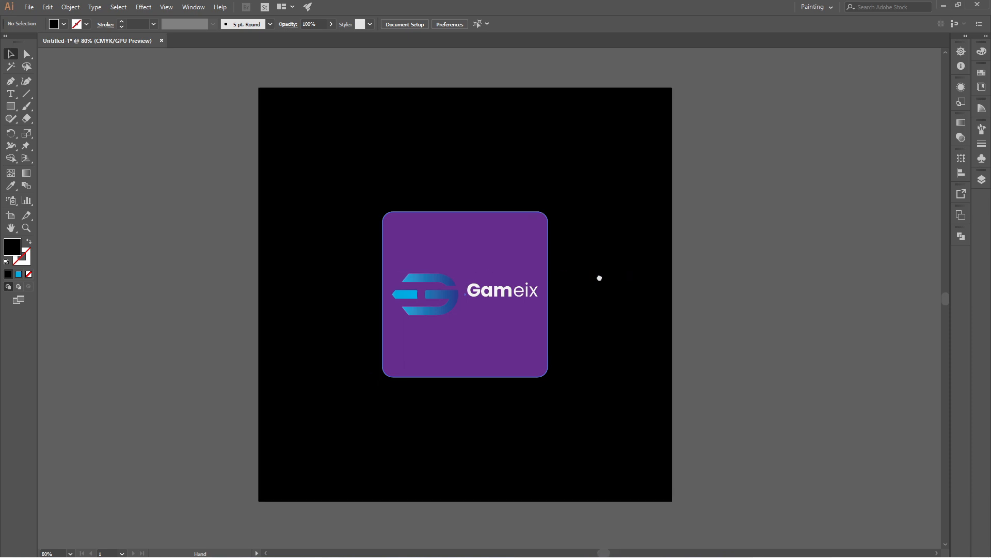